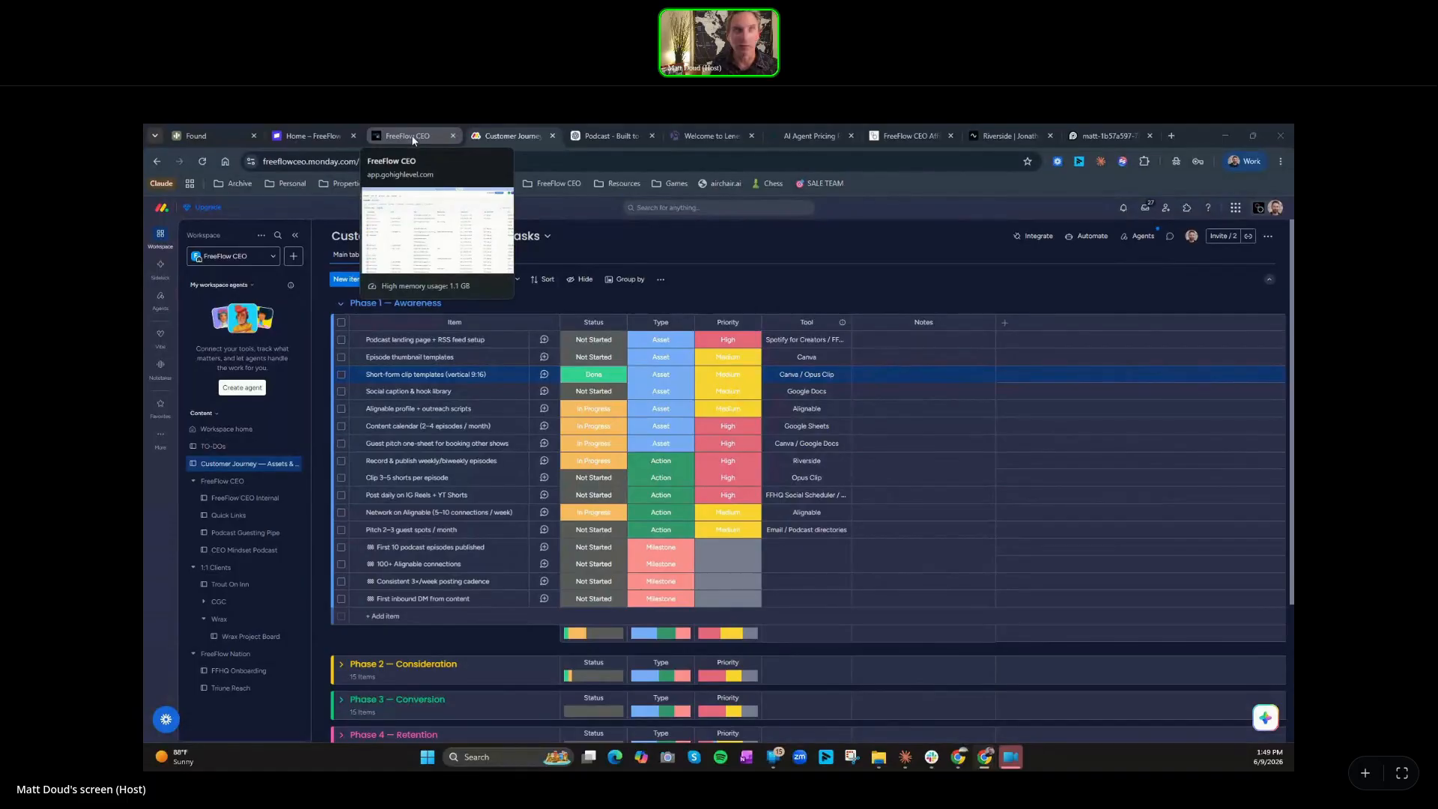
# Step: Switch to the FreeFlow CEO page in HighLevel and change to the Demo sub-account
pyautogui.click(413, 140)
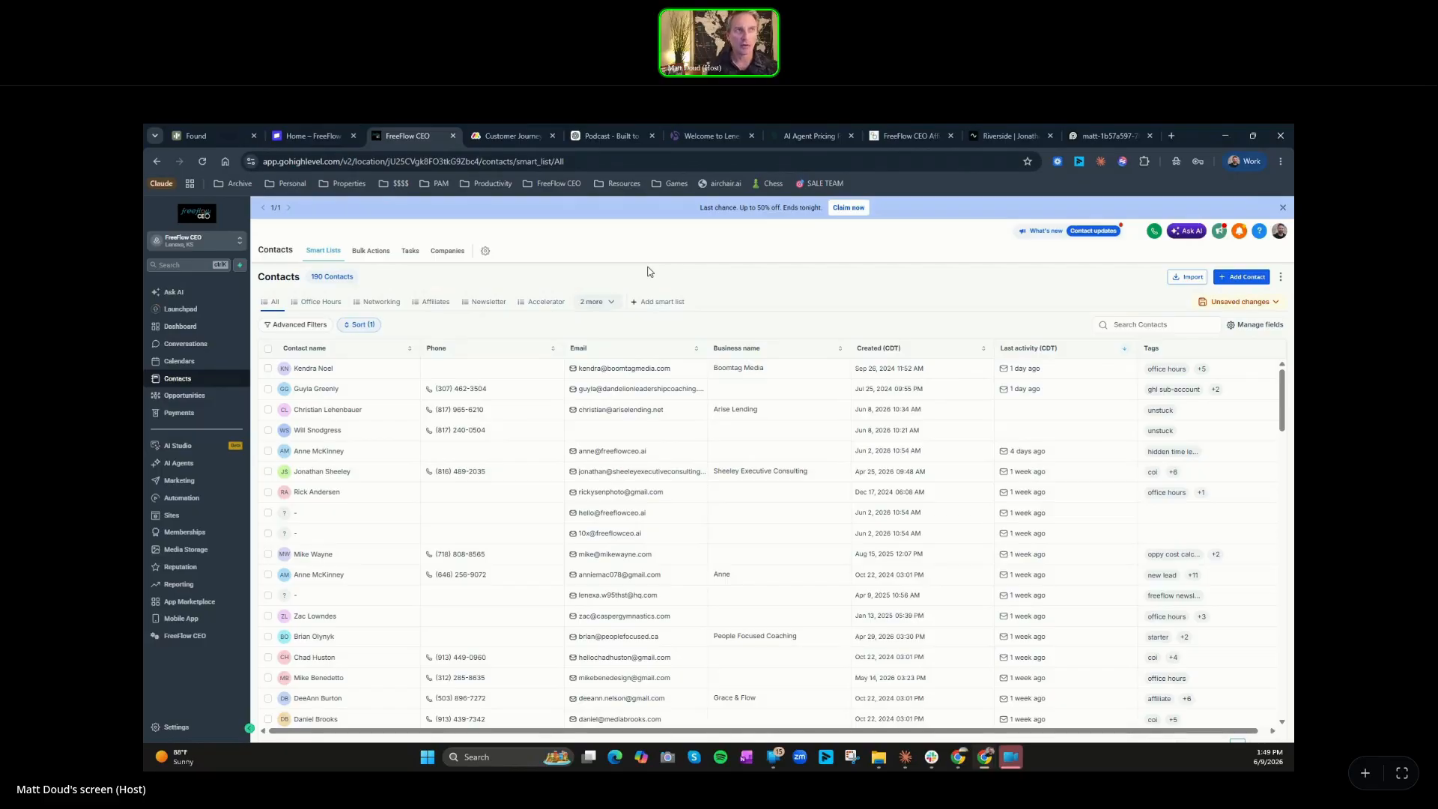
pyautogui.click(241, 242)
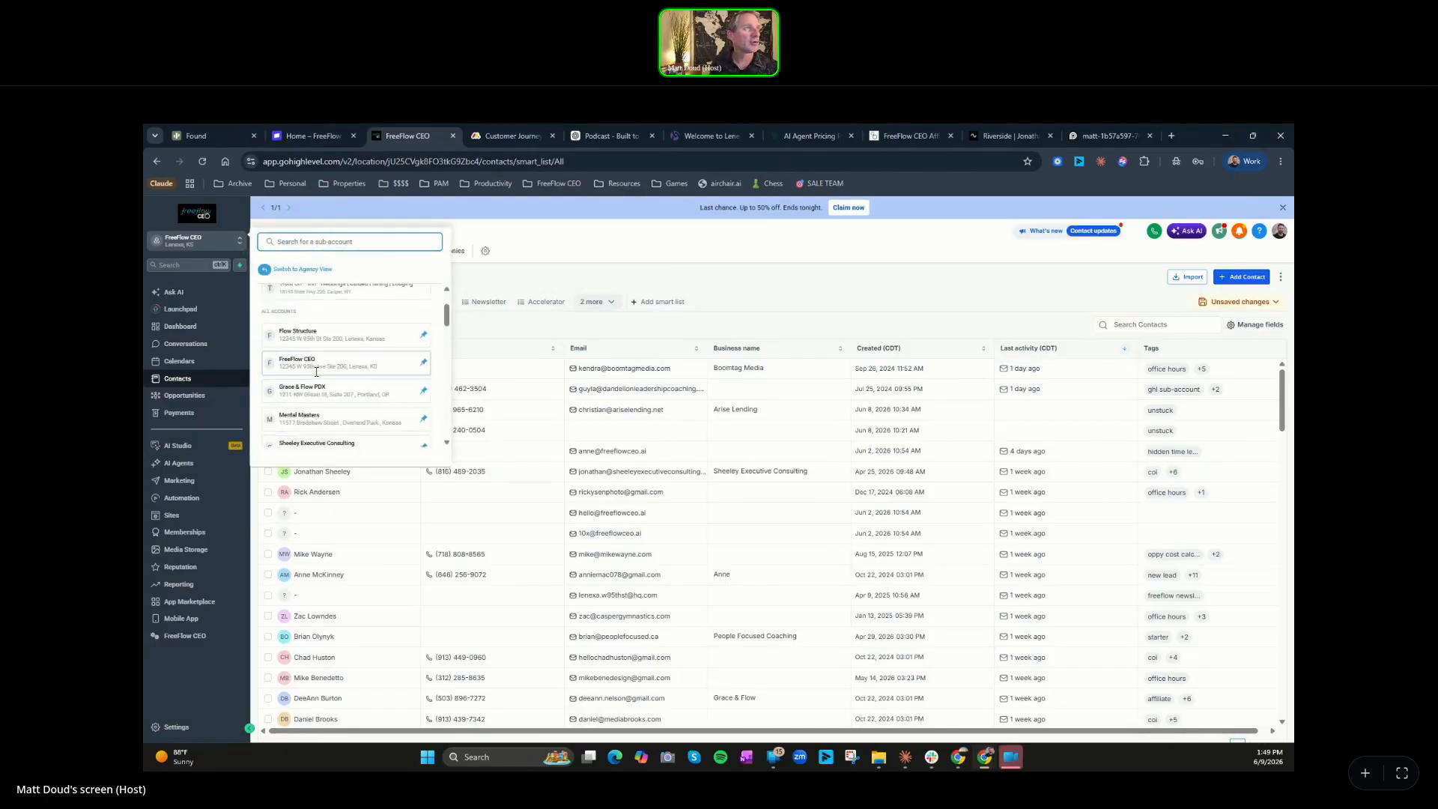
pyautogui.scroll(-4, 316, 372)
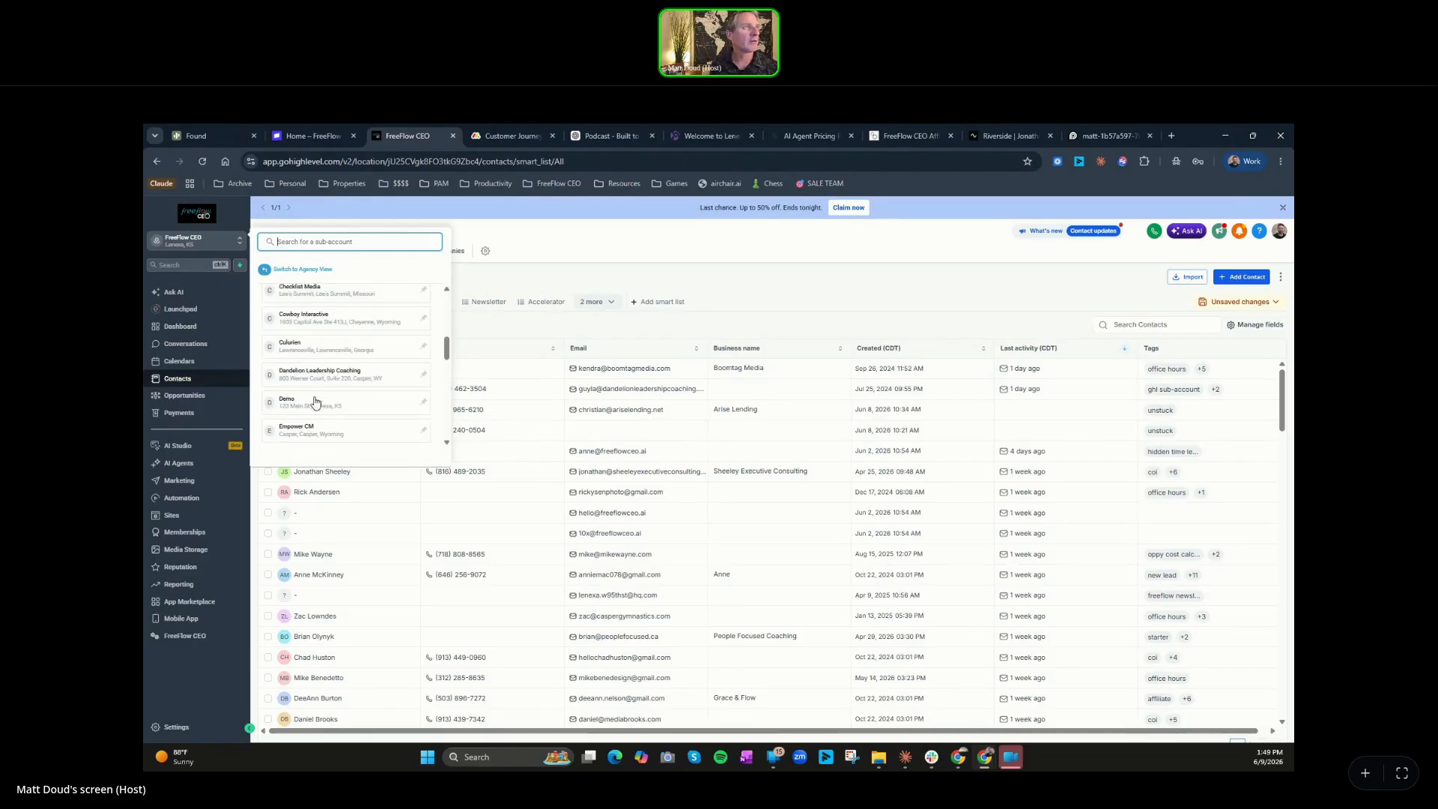
pyautogui.click(315, 401)
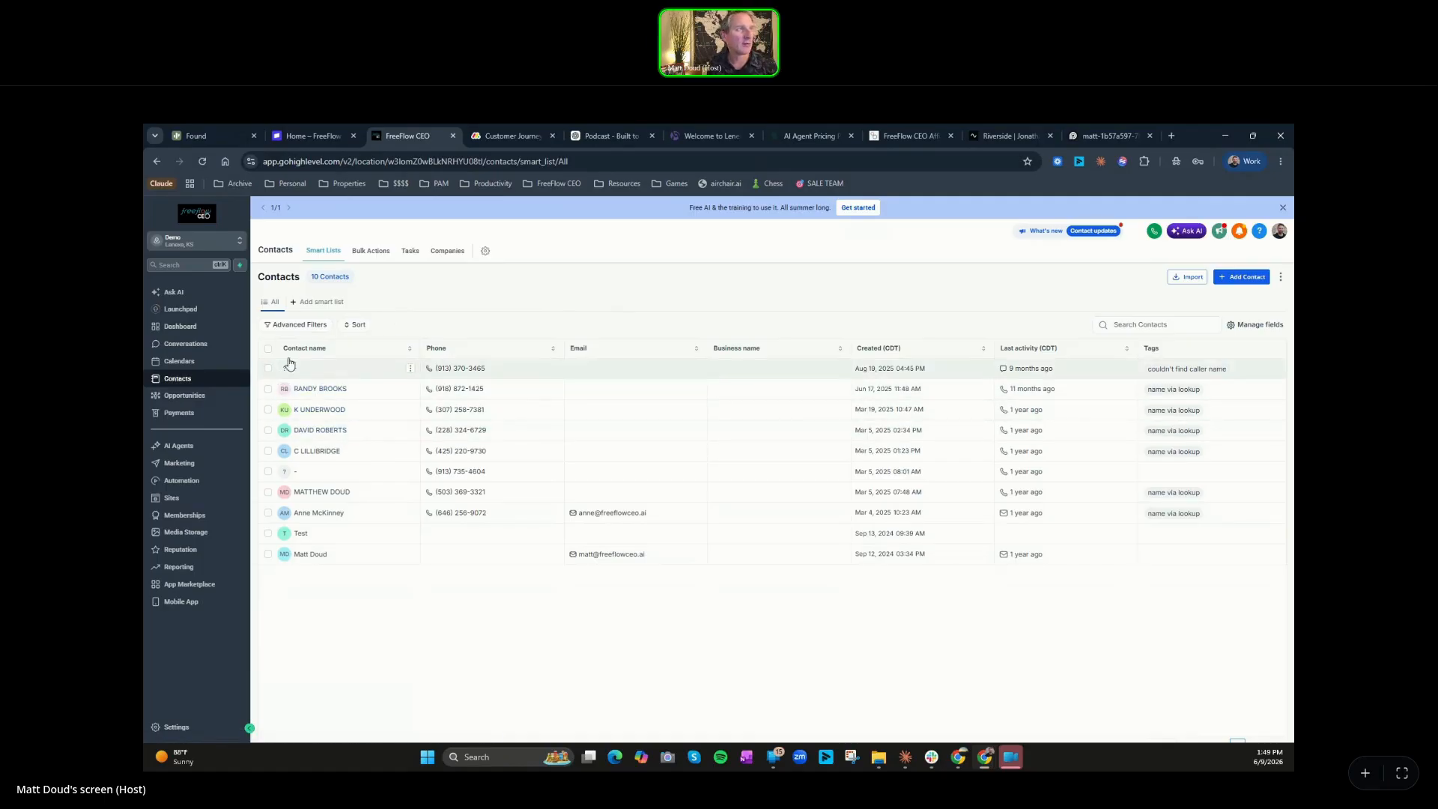
# Step: Create a new workflow under Automation and give it a Form submitted trigger
pyautogui.click(197, 481)
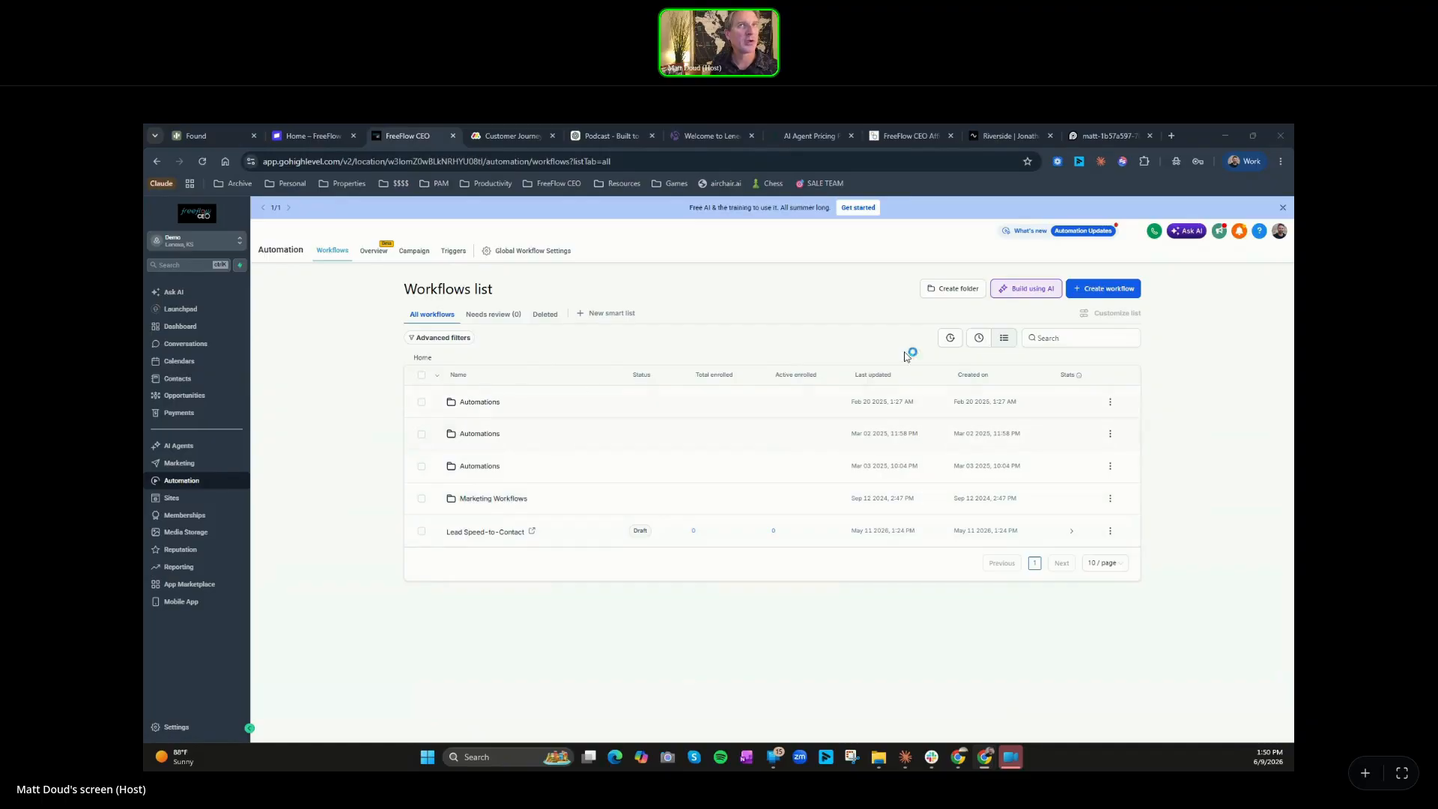
pyautogui.click(1094, 296)
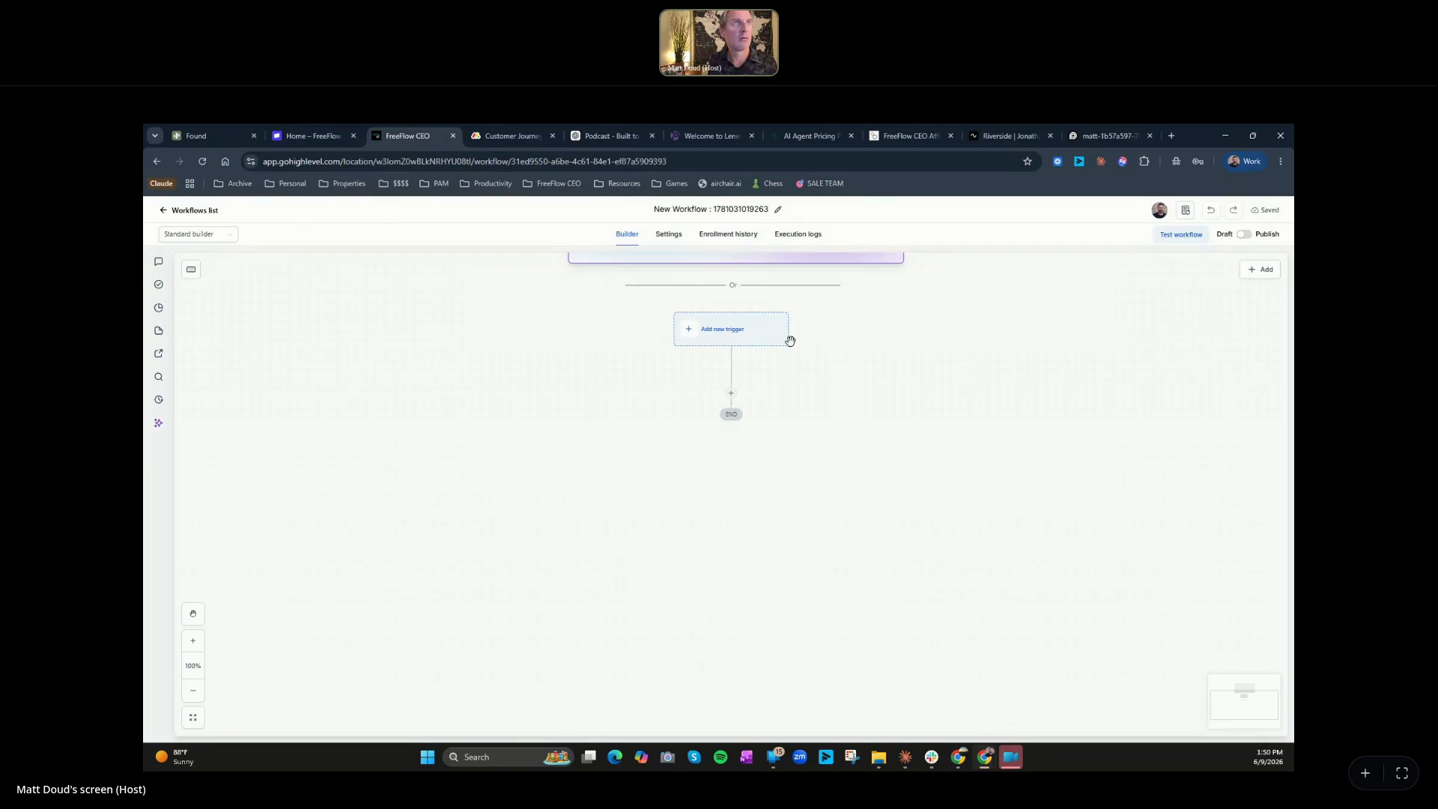
pyautogui.scroll(2, 730, 340)
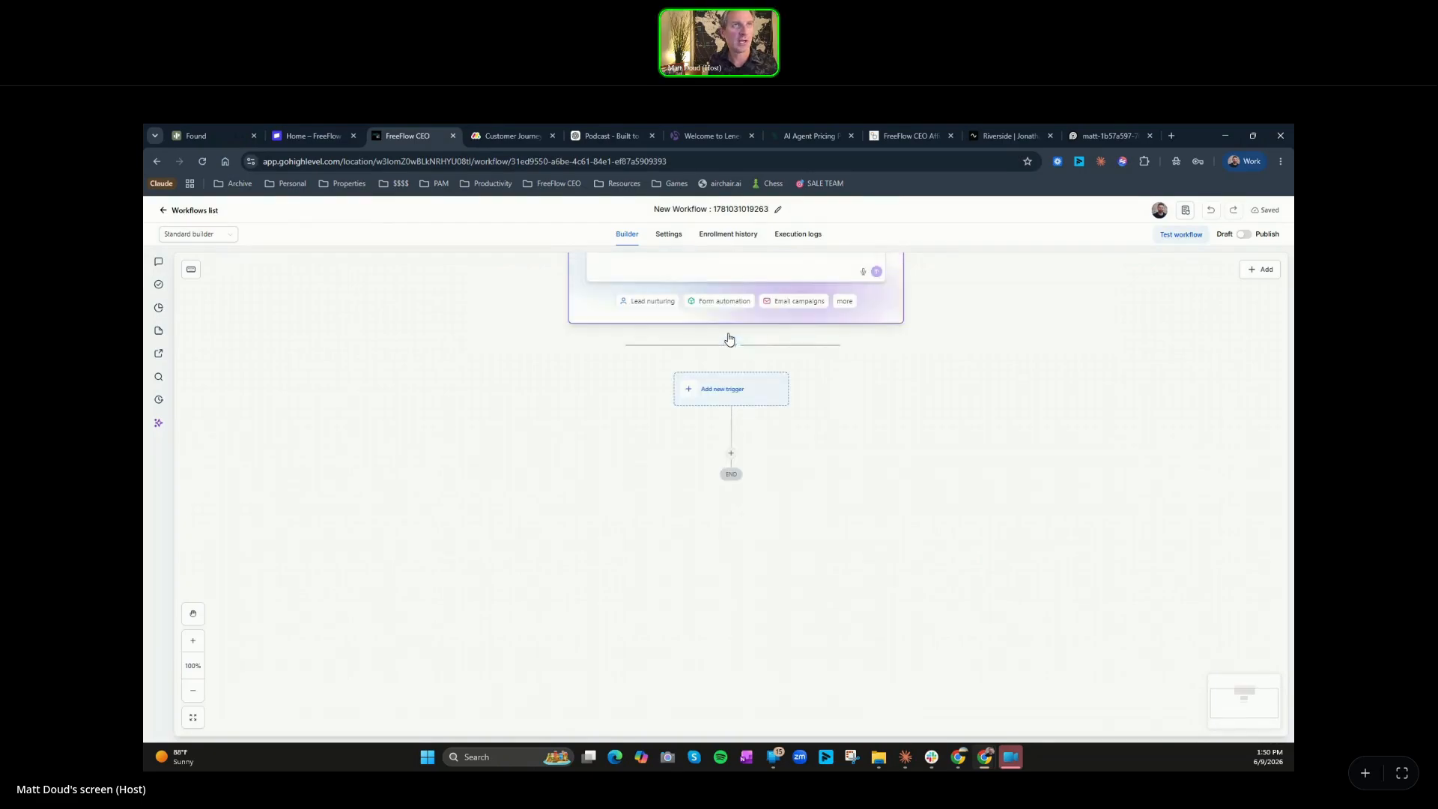
pyautogui.click(724, 391)
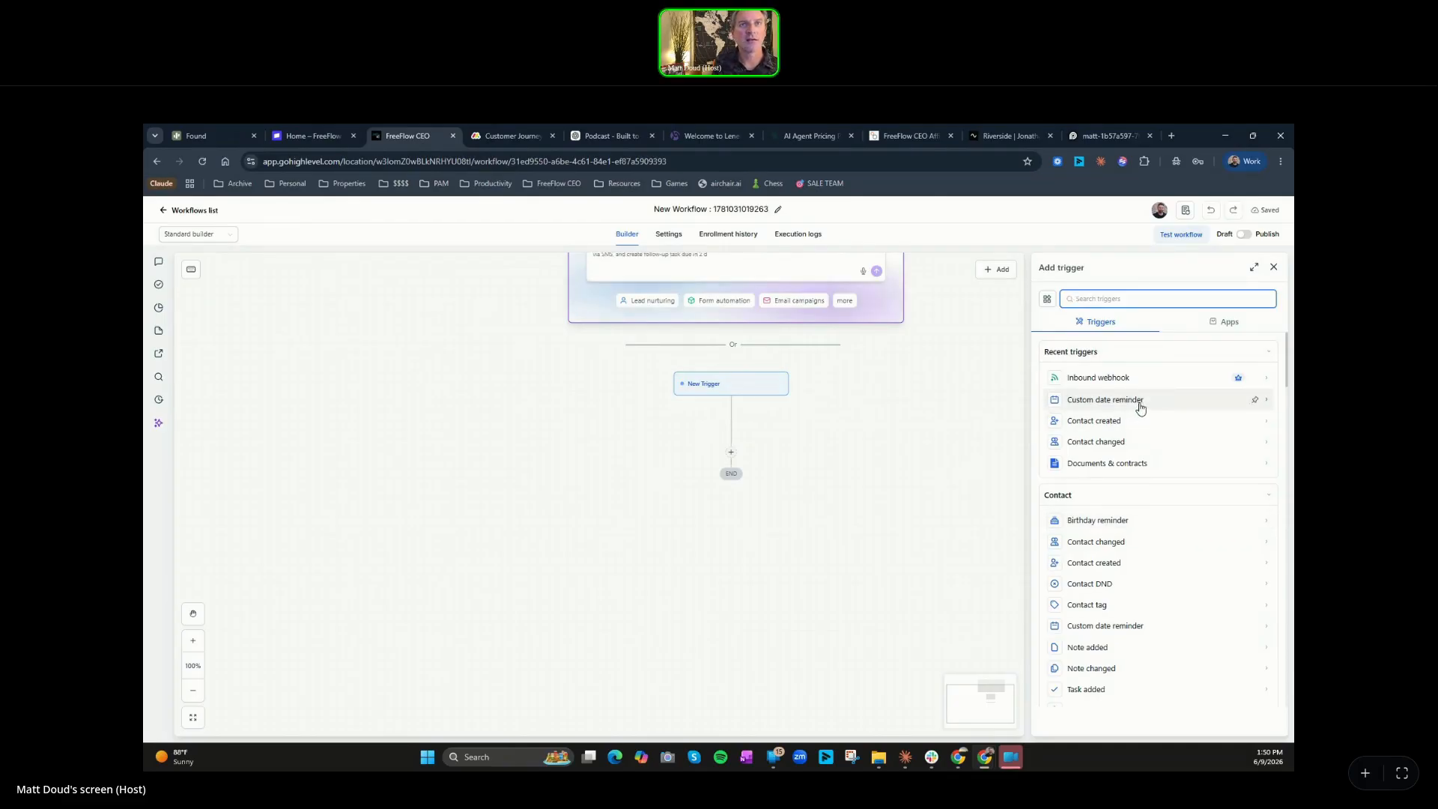
pyautogui.scroll(-2, 1140, 410)
pyautogui.scroll(-4, 1140, 408)
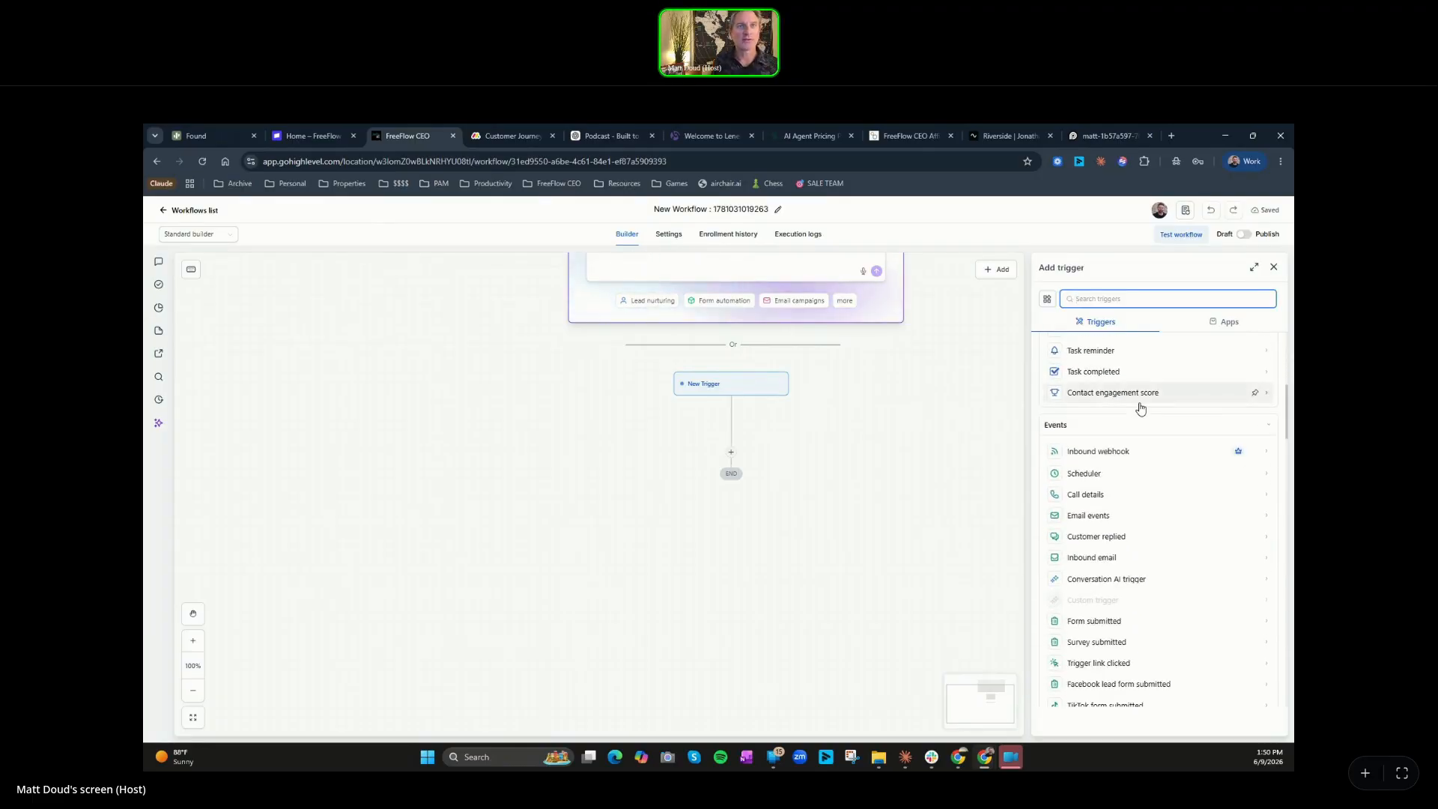
pyautogui.scroll(3, 1141, 408)
pyautogui.write('for')
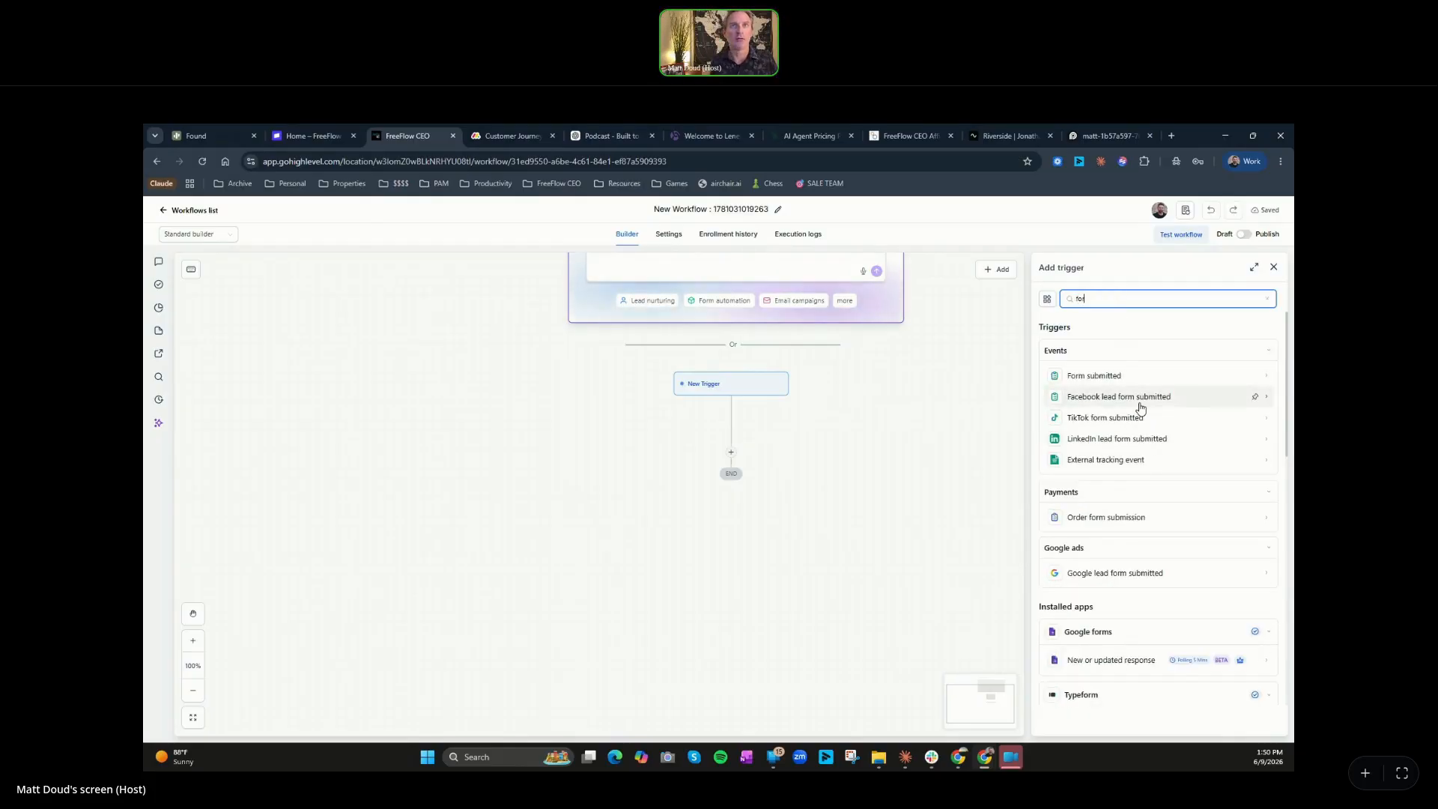
pyautogui.click(1088, 376)
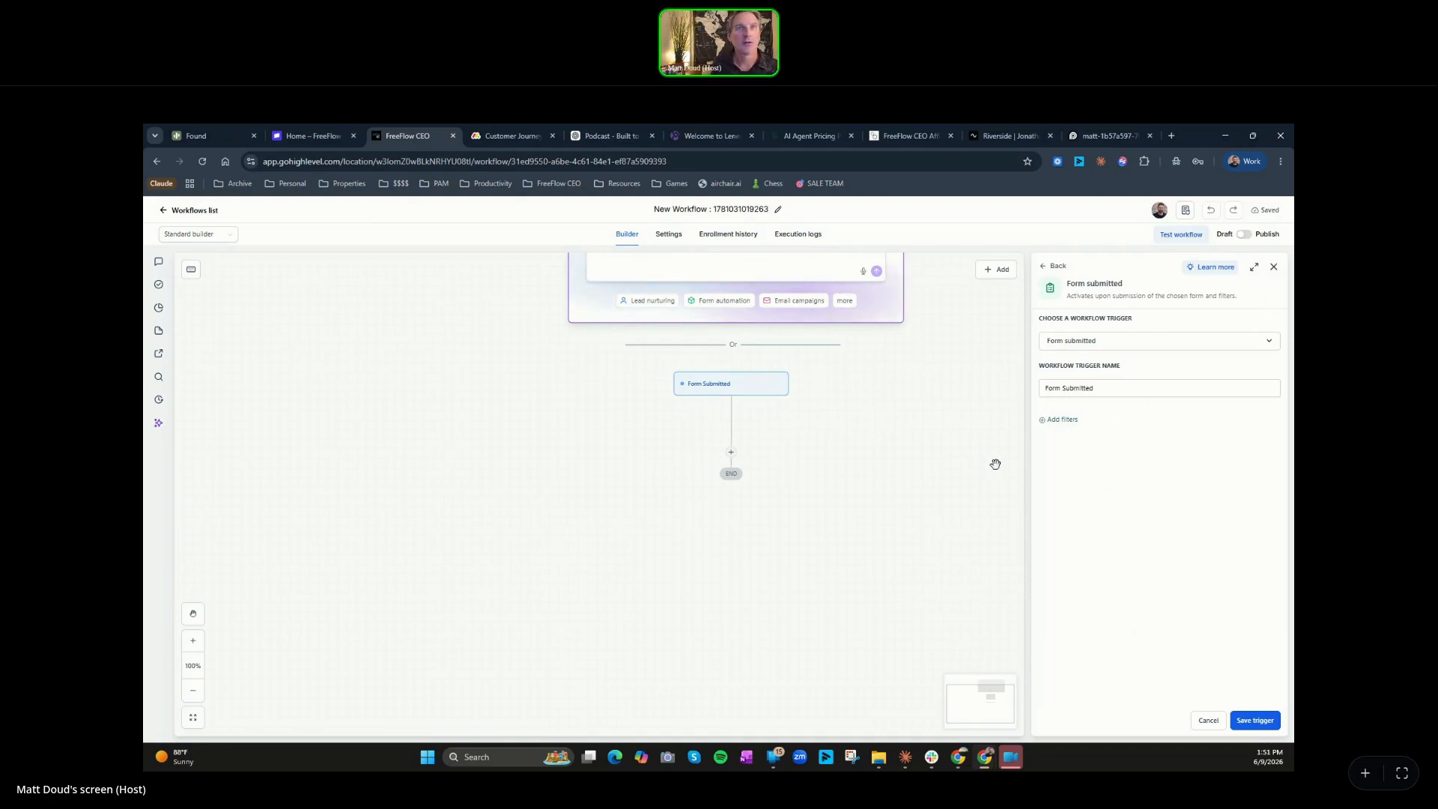
# Step: Filter the trigger so that Form is Free Audit Lead Magnet Form, and save the trigger
pyautogui.click(1056, 420)
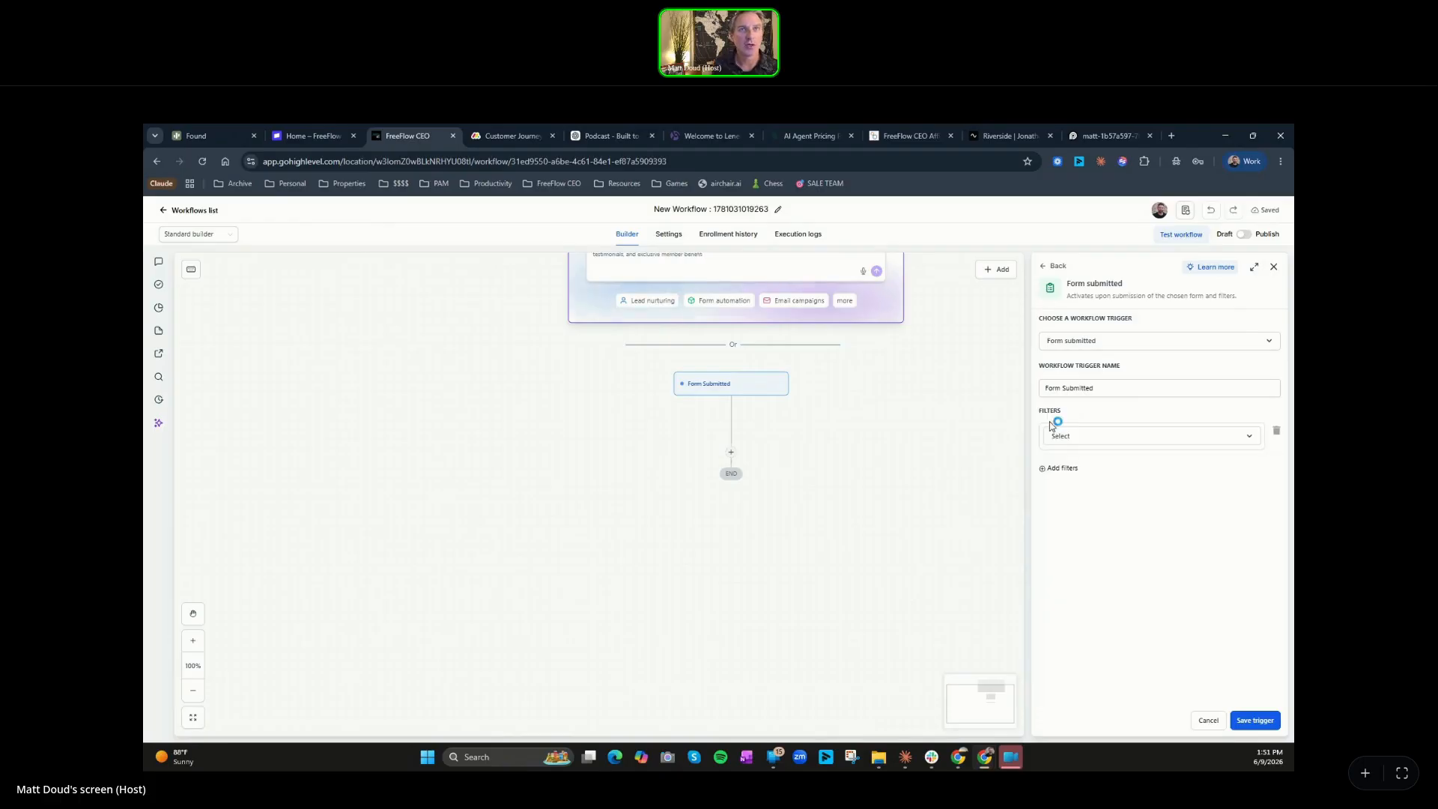
pyautogui.click(1094, 438)
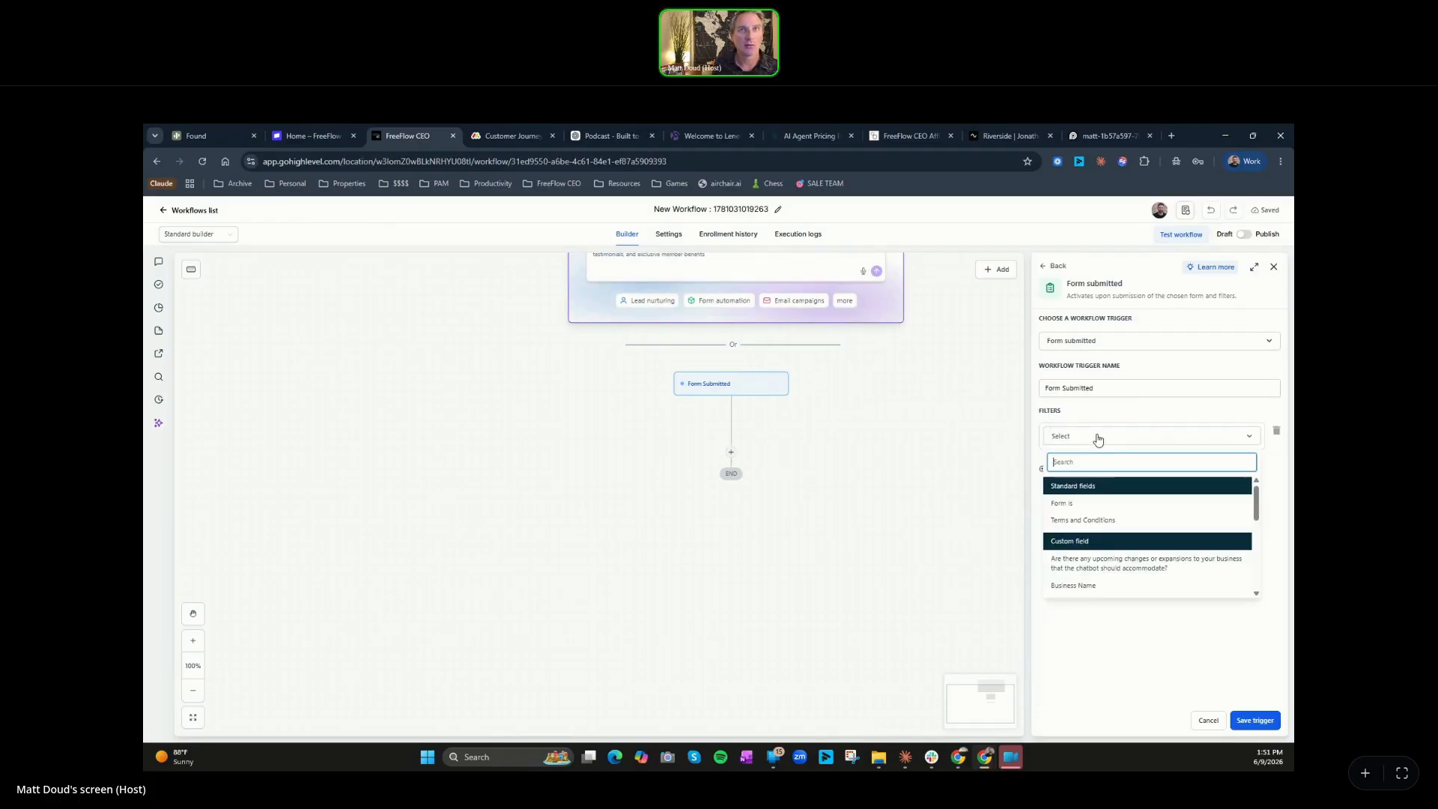
pyautogui.click(1100, 503)
pyautogui.click(1114, 466)
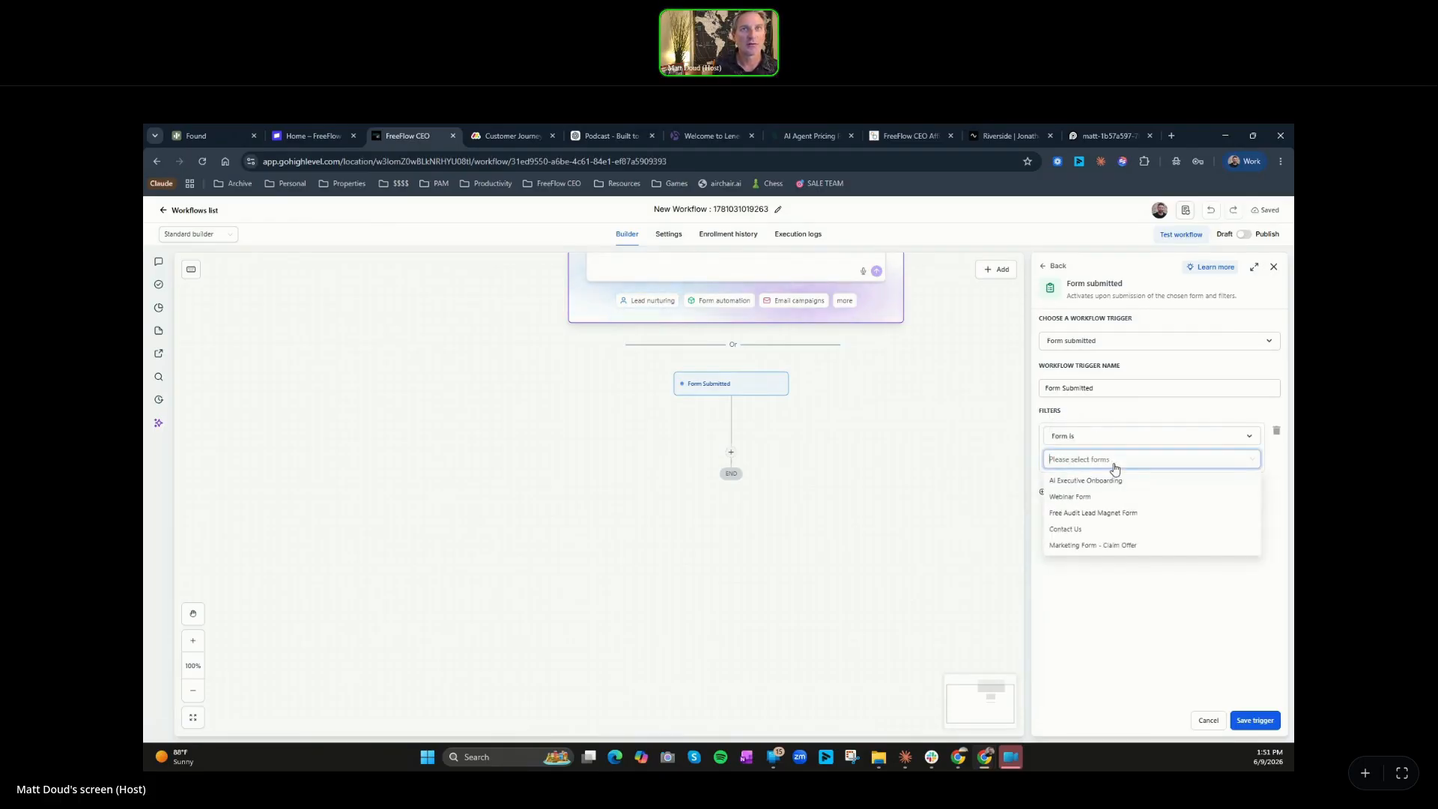
pyautogui.click(1112, 516)
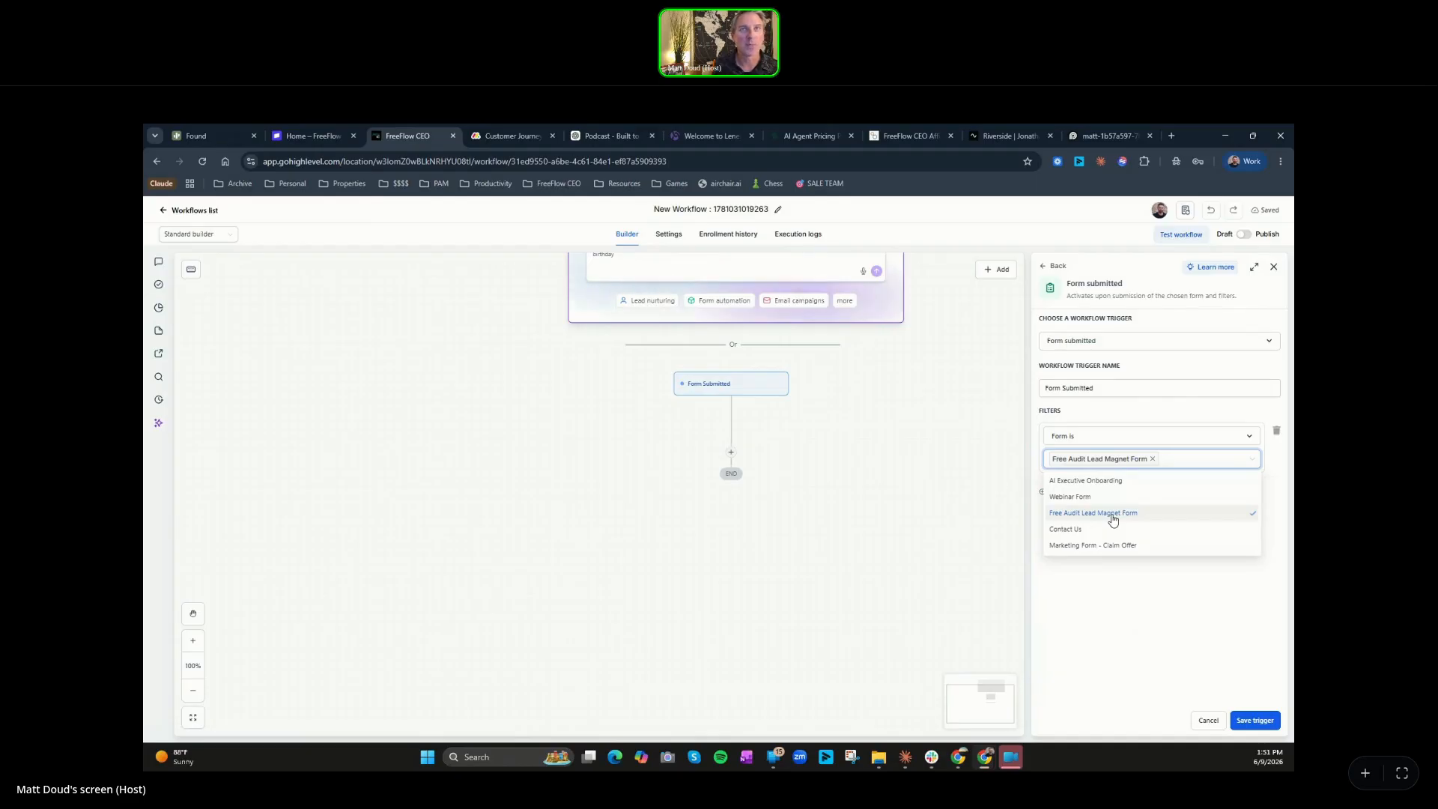
pyautogui.click(1131, 616)
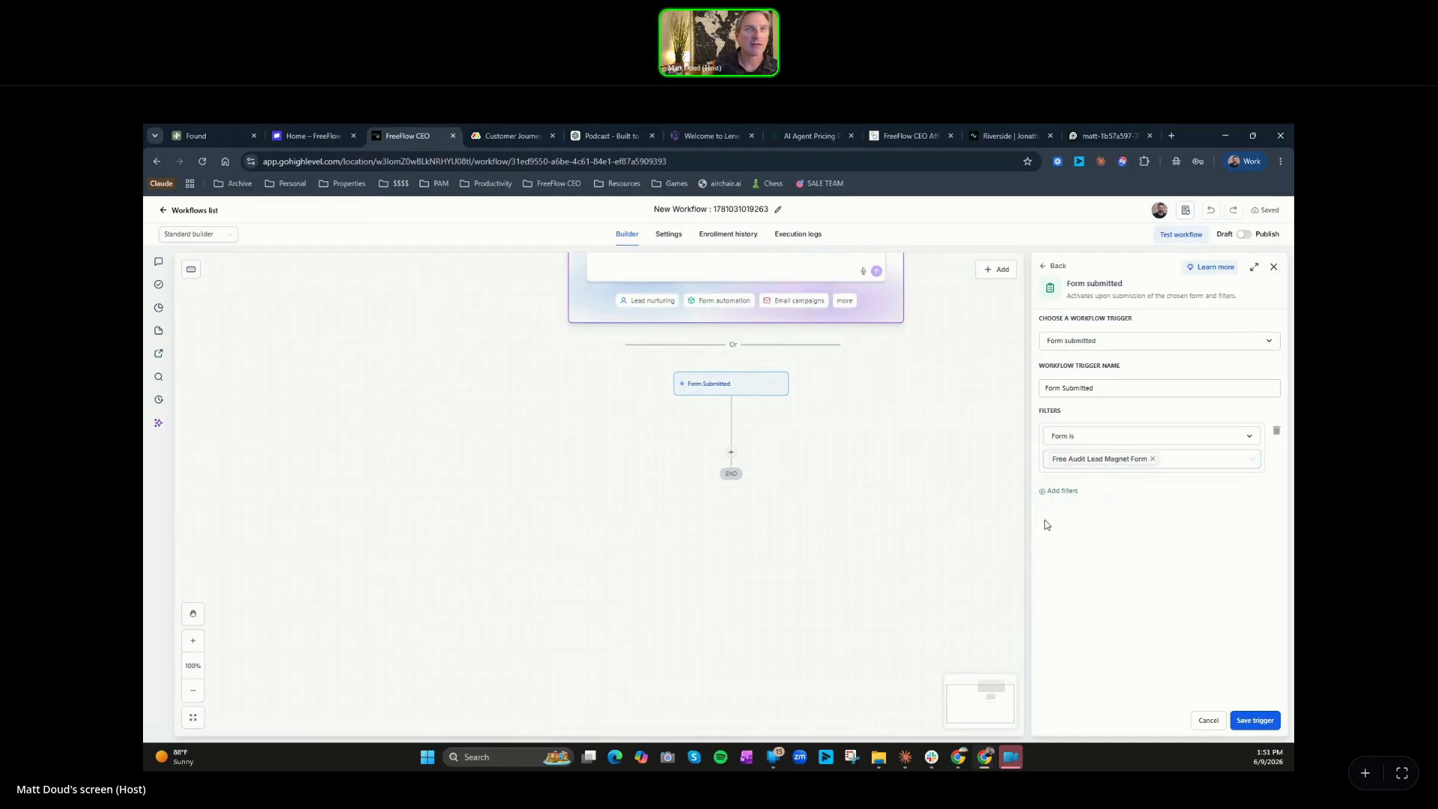
pyautogui.click(1254, 720)
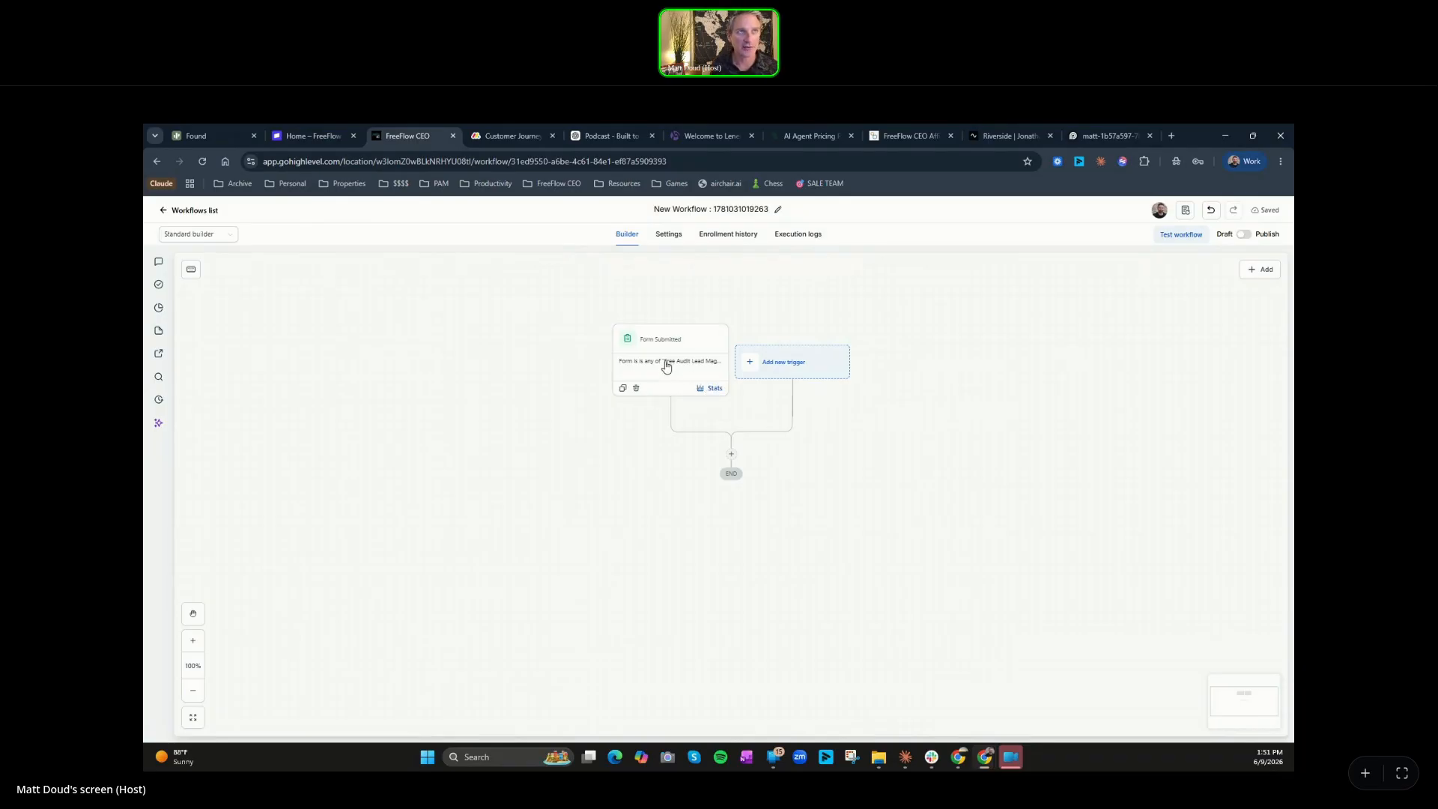
# Step: Open the choice of actions to follow the form trigger, search it for "add cont", and clear the search
pyautogui.click(732, 455)
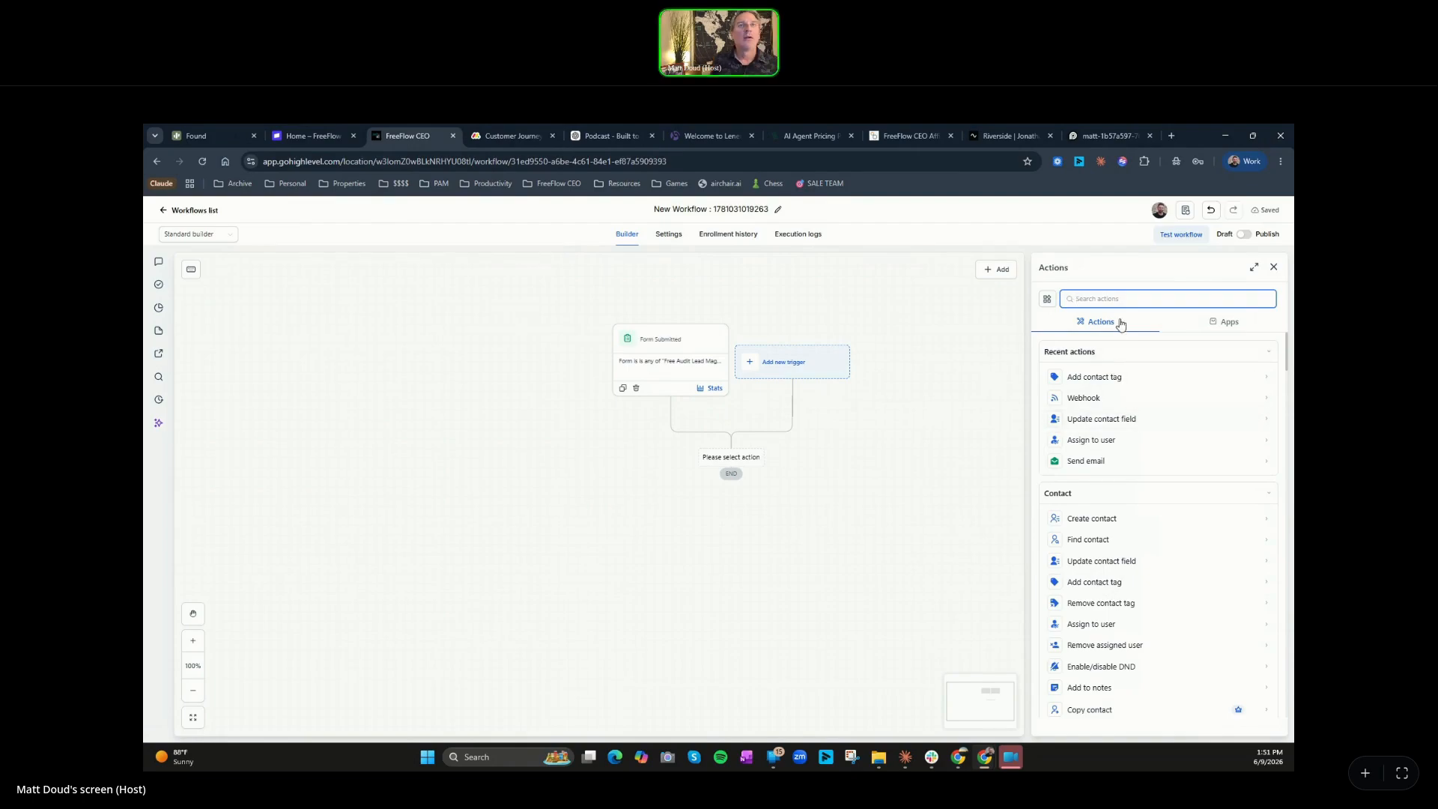
pyautogui.write('add')
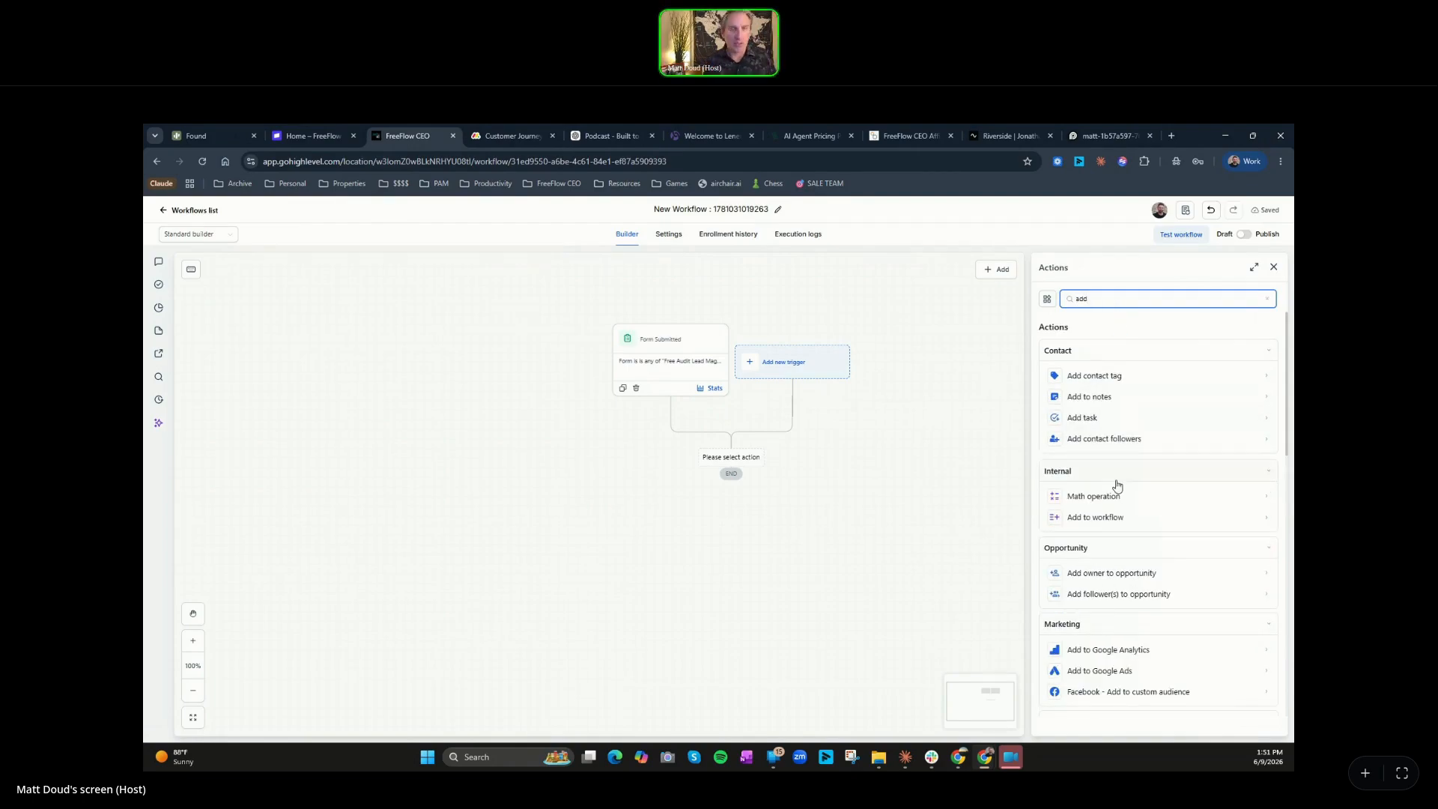
pyautogui.write(' up')
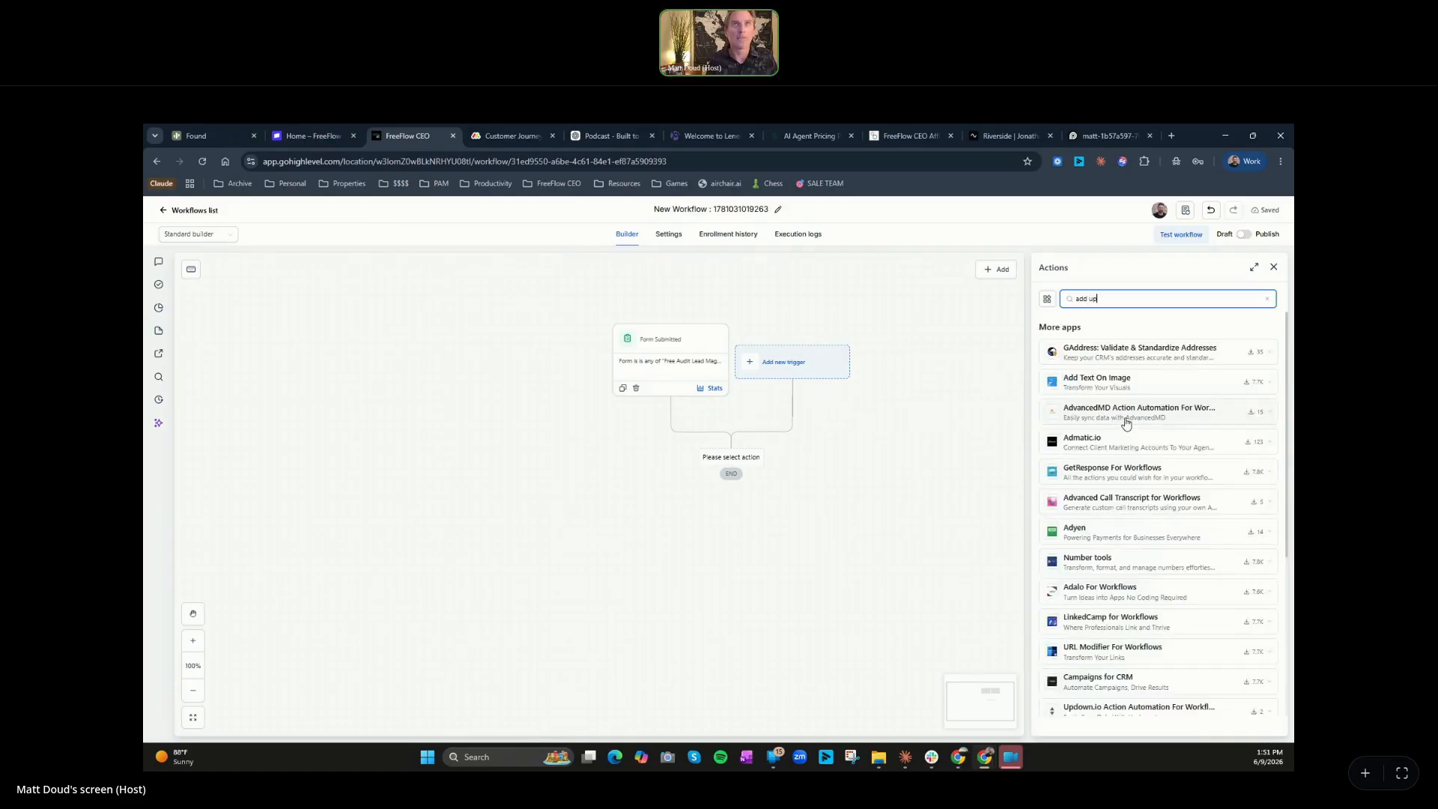
pyautogui.press('BackSpace')
pyautogui.press('BackSpace')
pyautogui.write('cont')
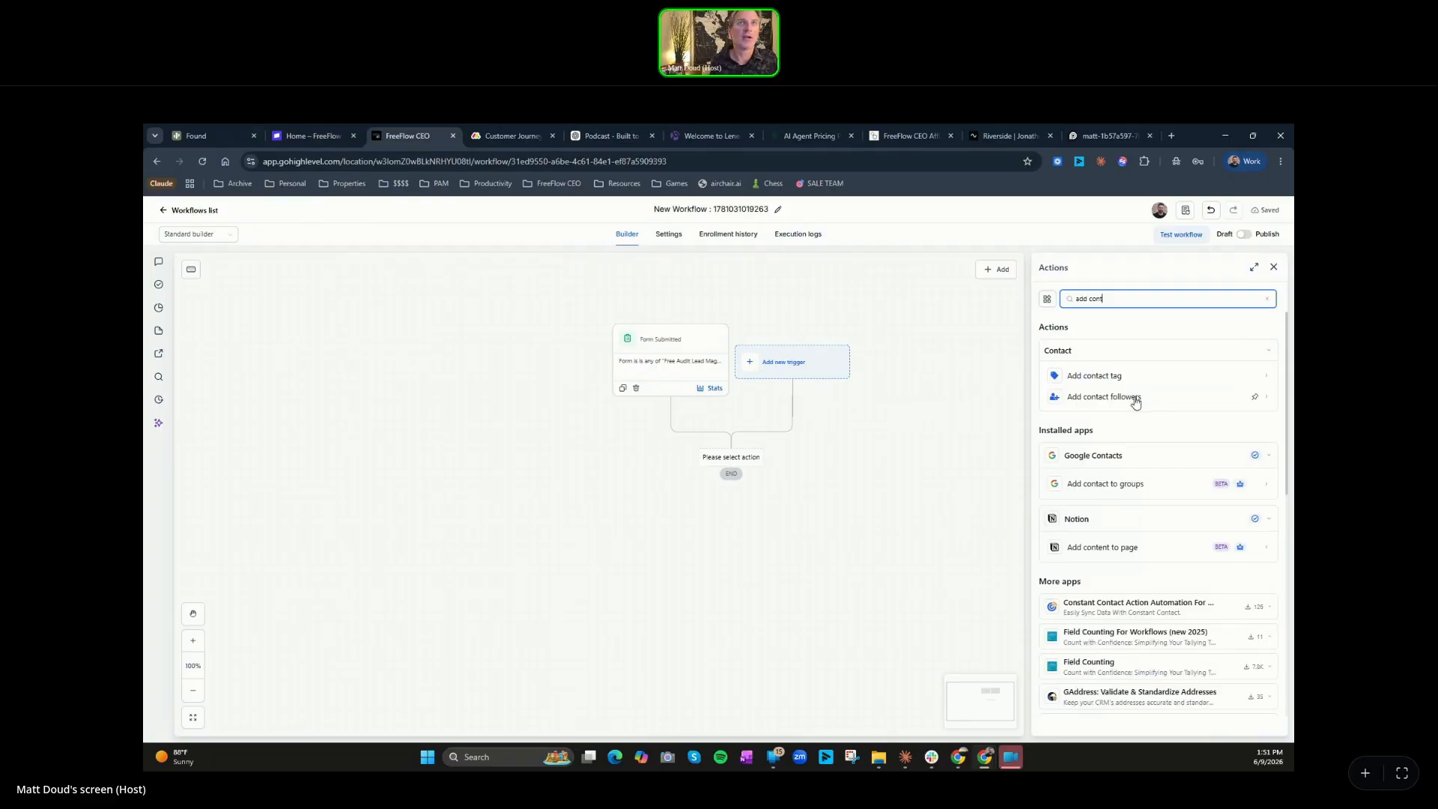
pyautogui.scroll(-5, 1156, 437)
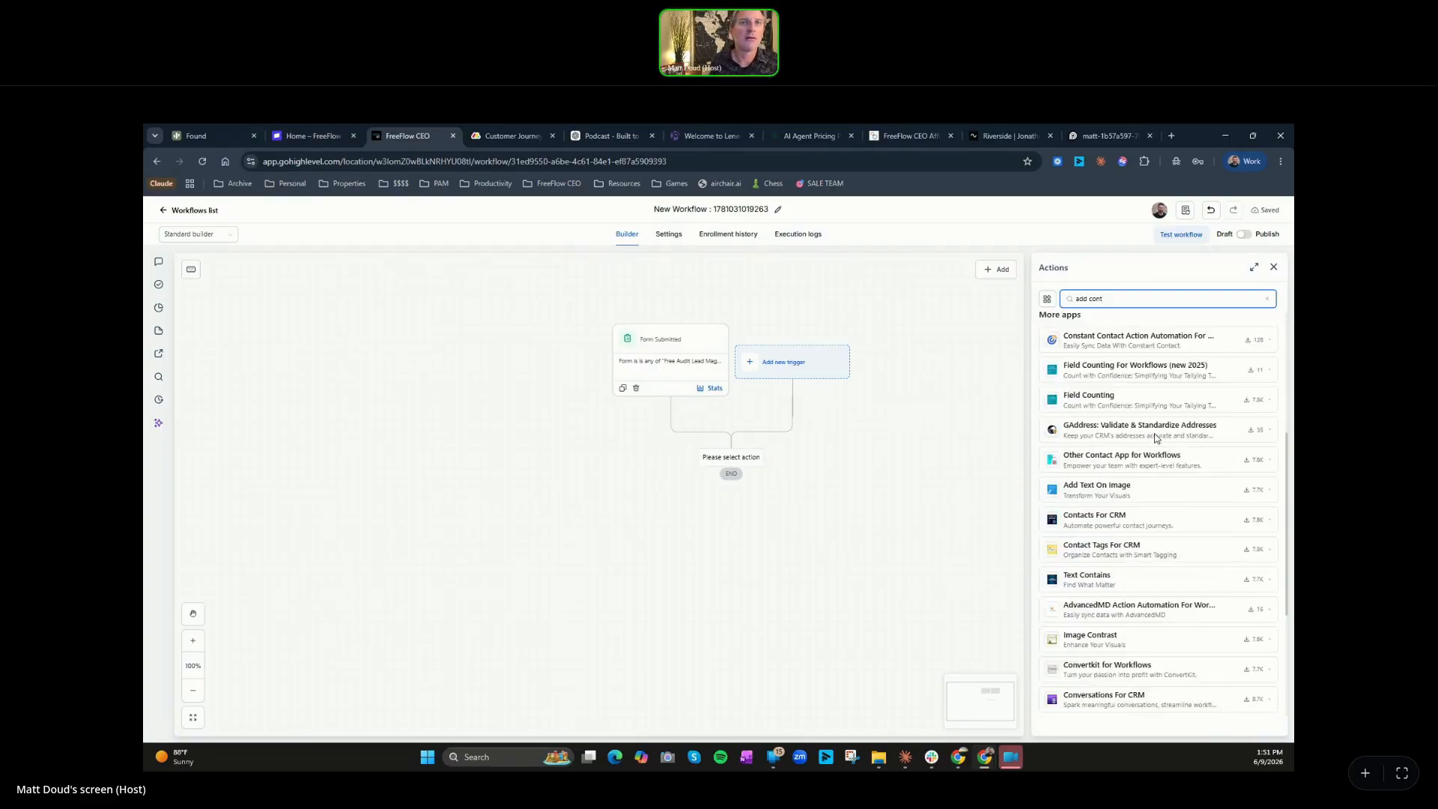
pyautogui.scroll(5, 1155, 439)
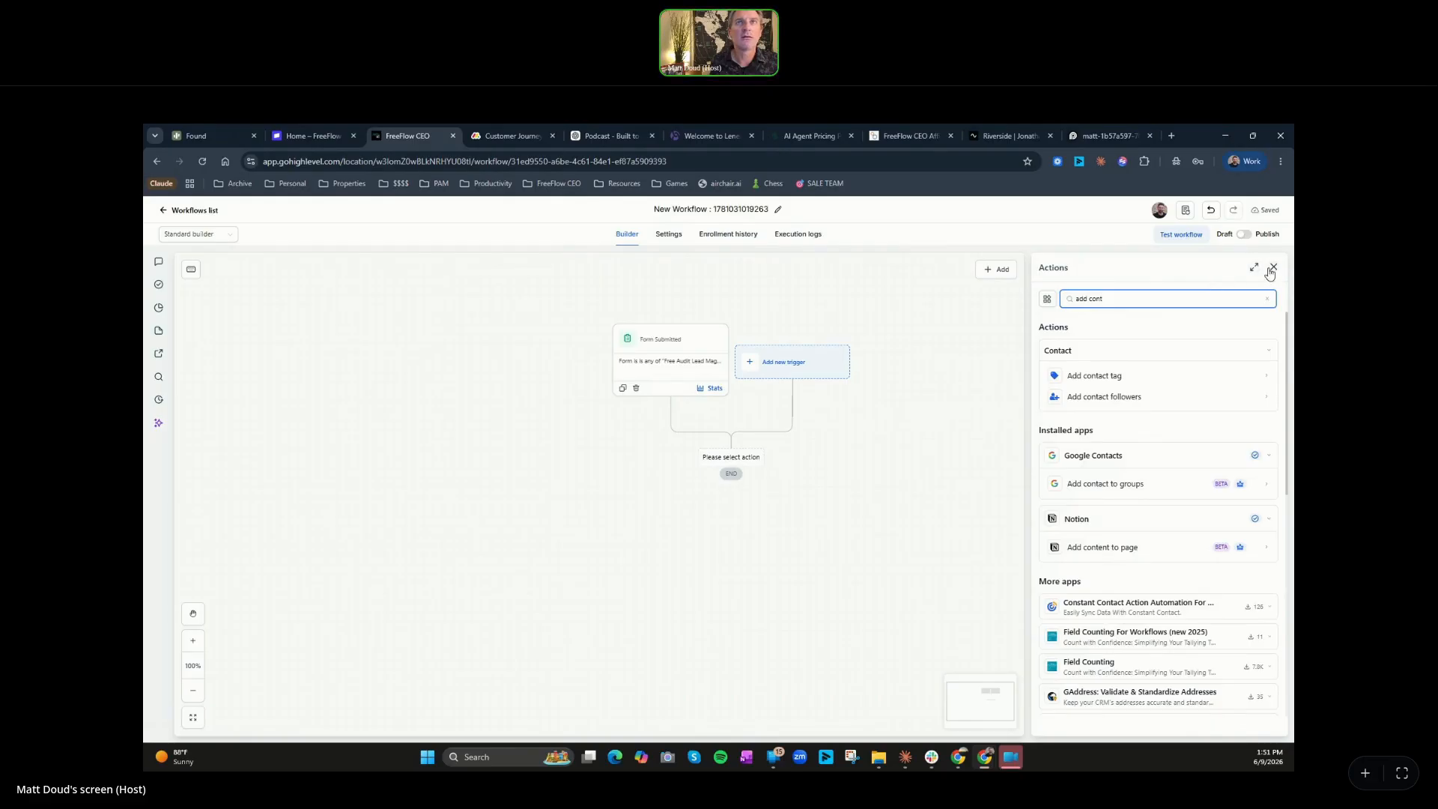
pyautogui.click(1268, 298)
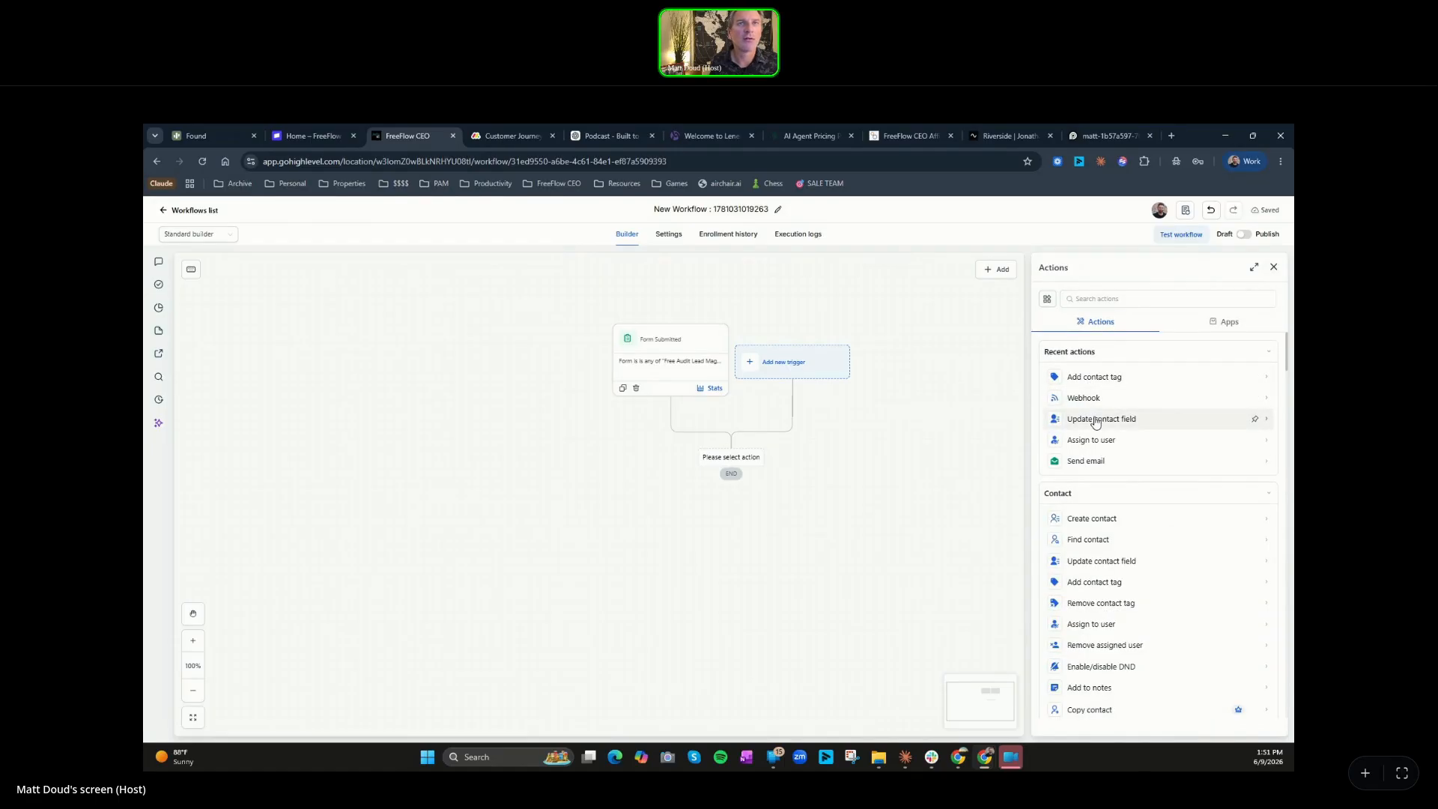
# Step: Add a Create contact action after the trigger and map its Full name field to {{contact.name}}
pyautogui.click(1089, 520)
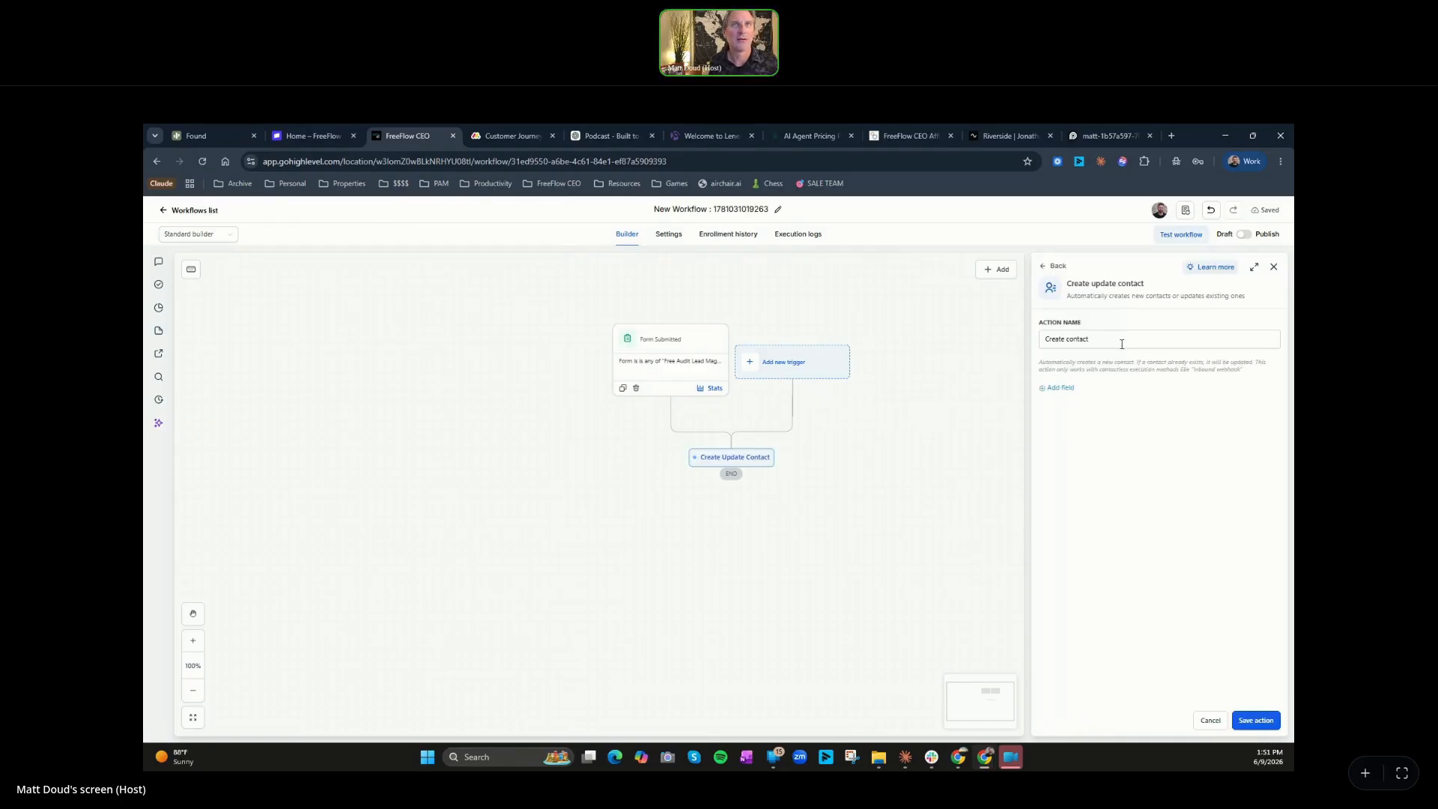
pyautogui.click(1057, 389)
pyautogui.click(1076, 387)
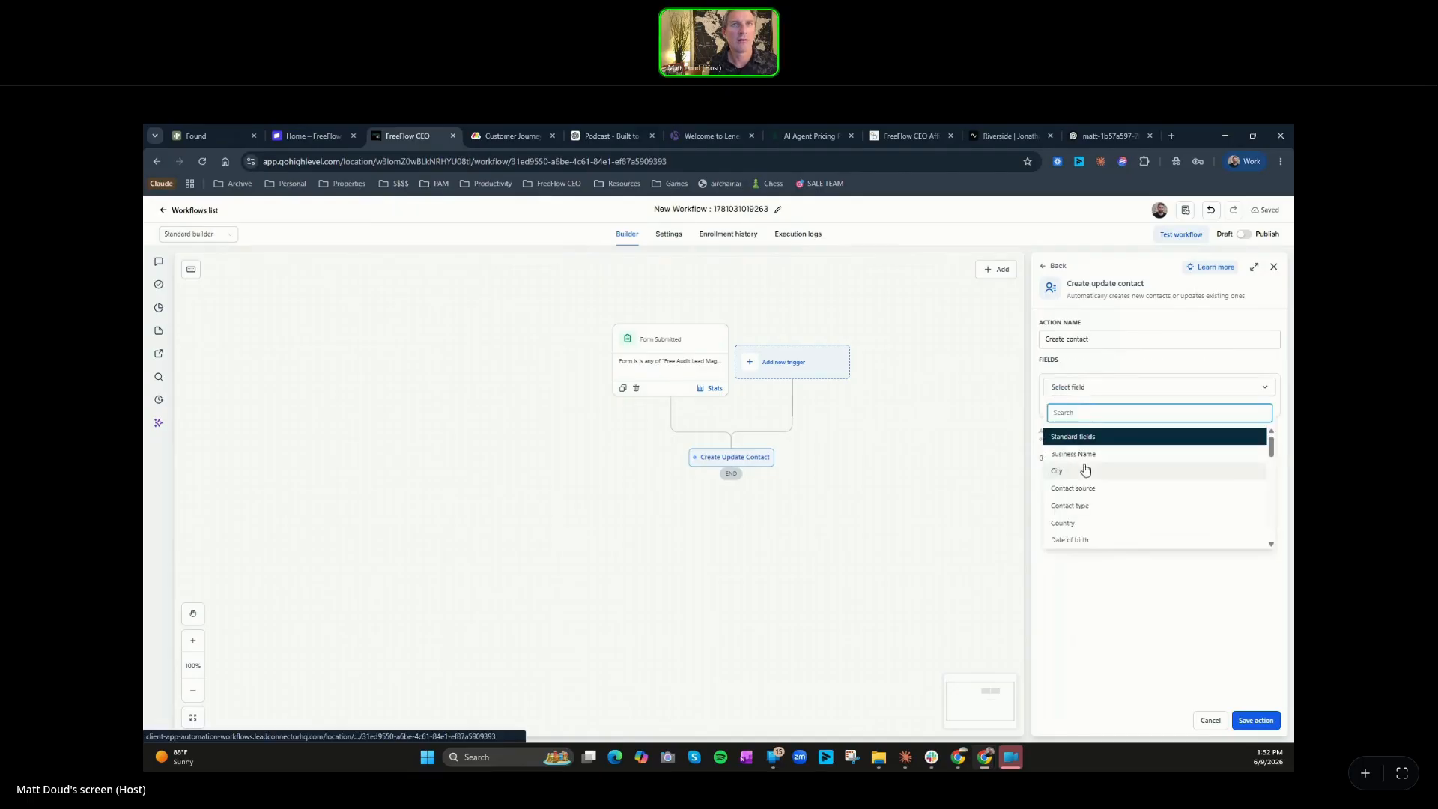
pyautogui.scroll(-2, 1103, 472)
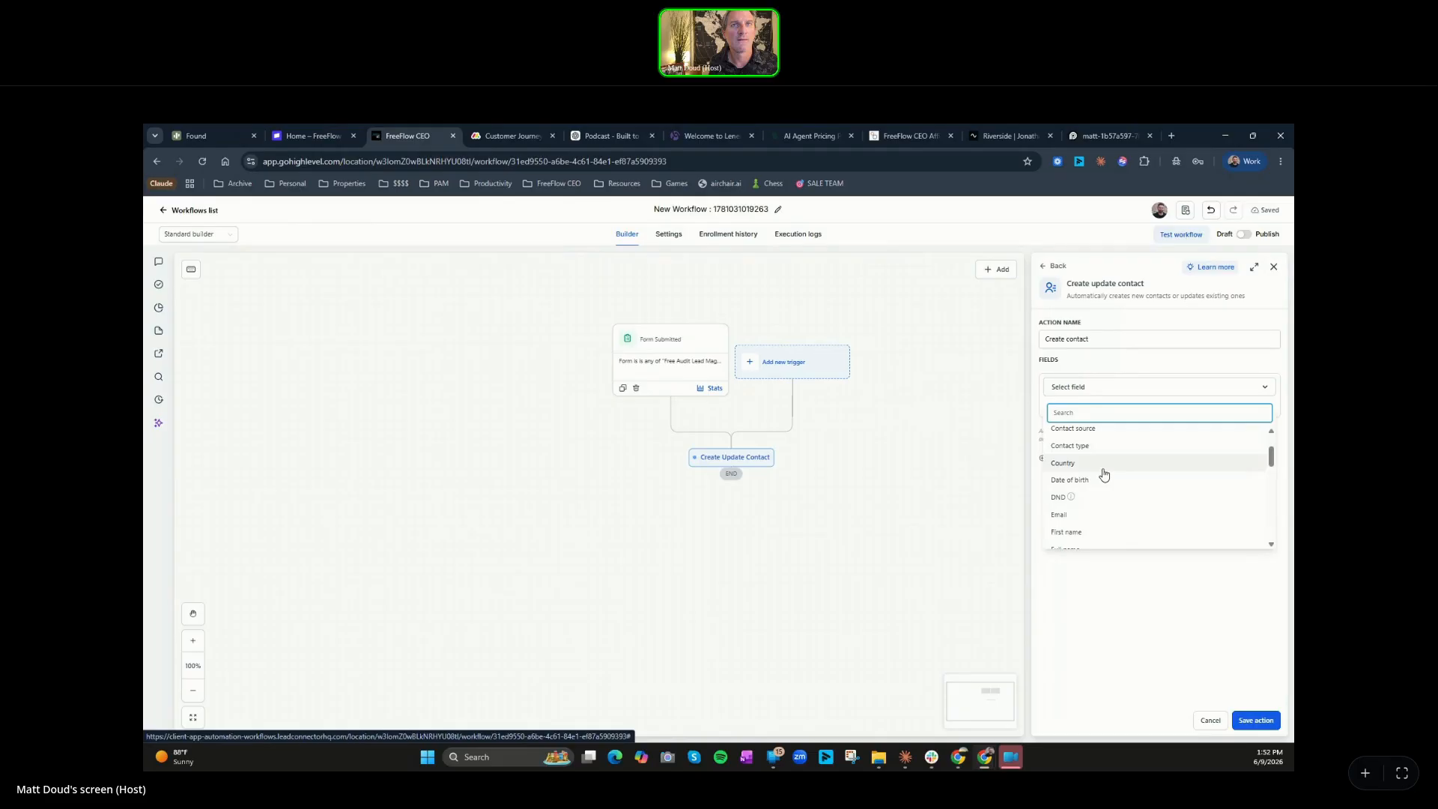
pyautogui.scroll(-2, 1104, 474)
pyautogui.click(1094, 492)
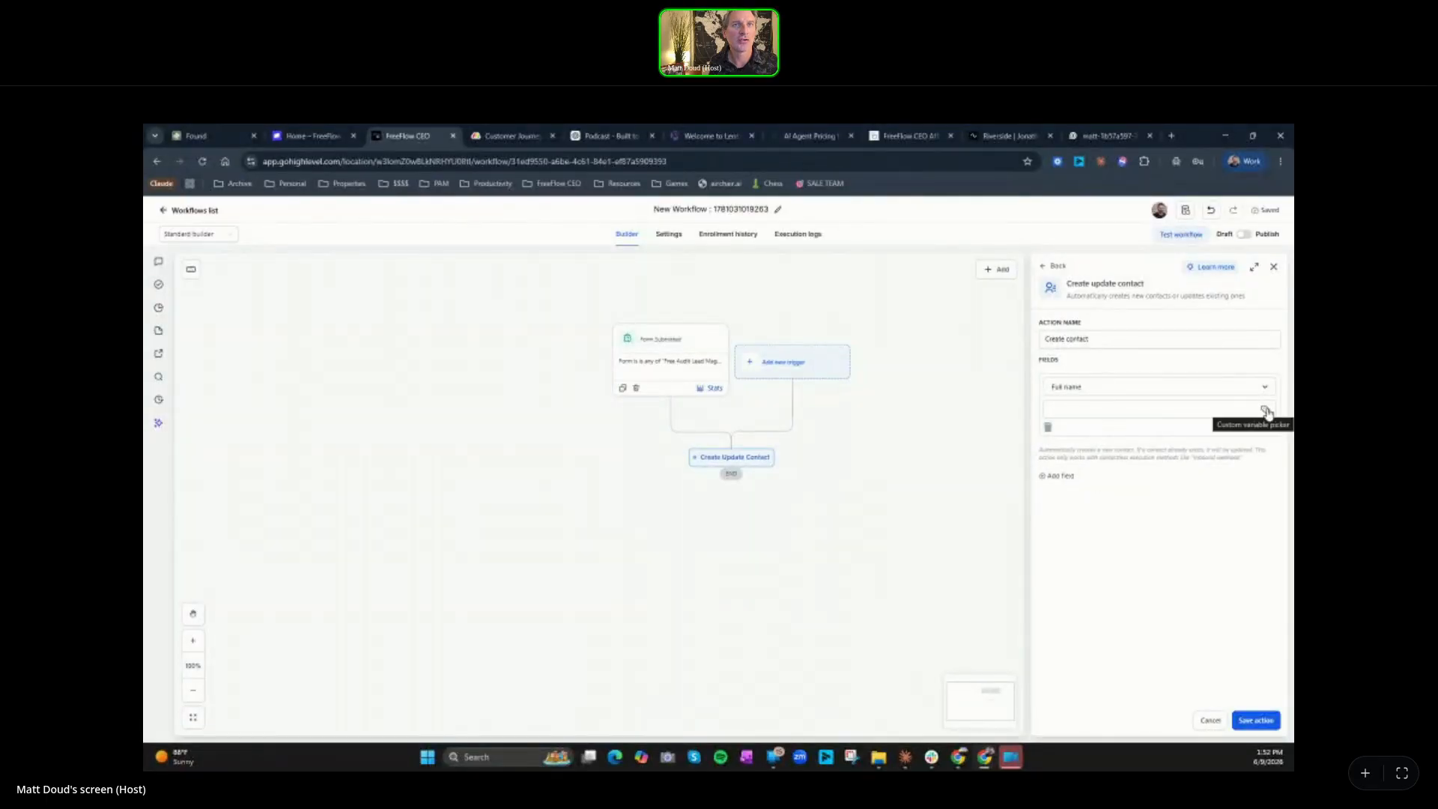
pyautogui.click(1243, 391)
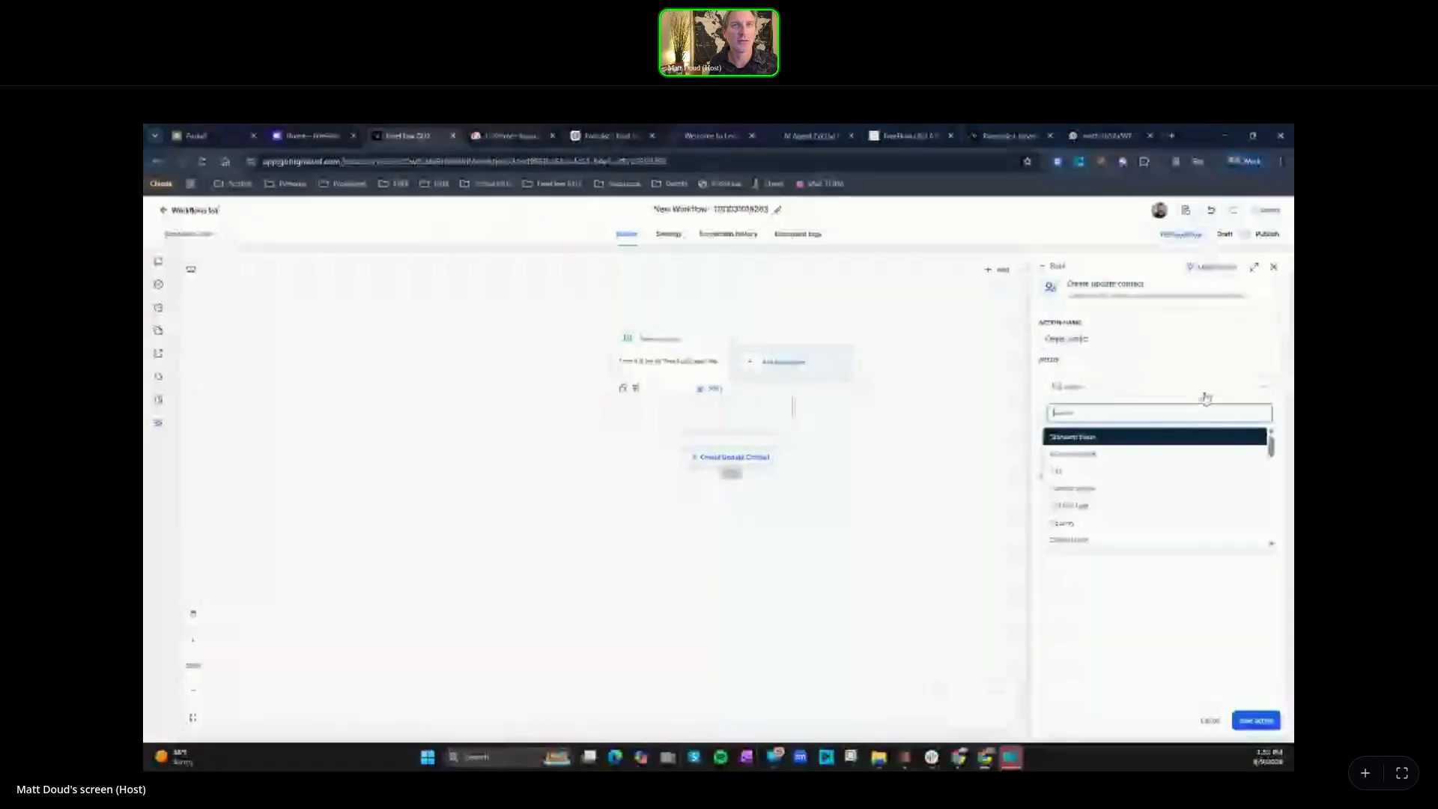
pyautogui.click(1246, 393)
pyautogui.click(1265, 411)
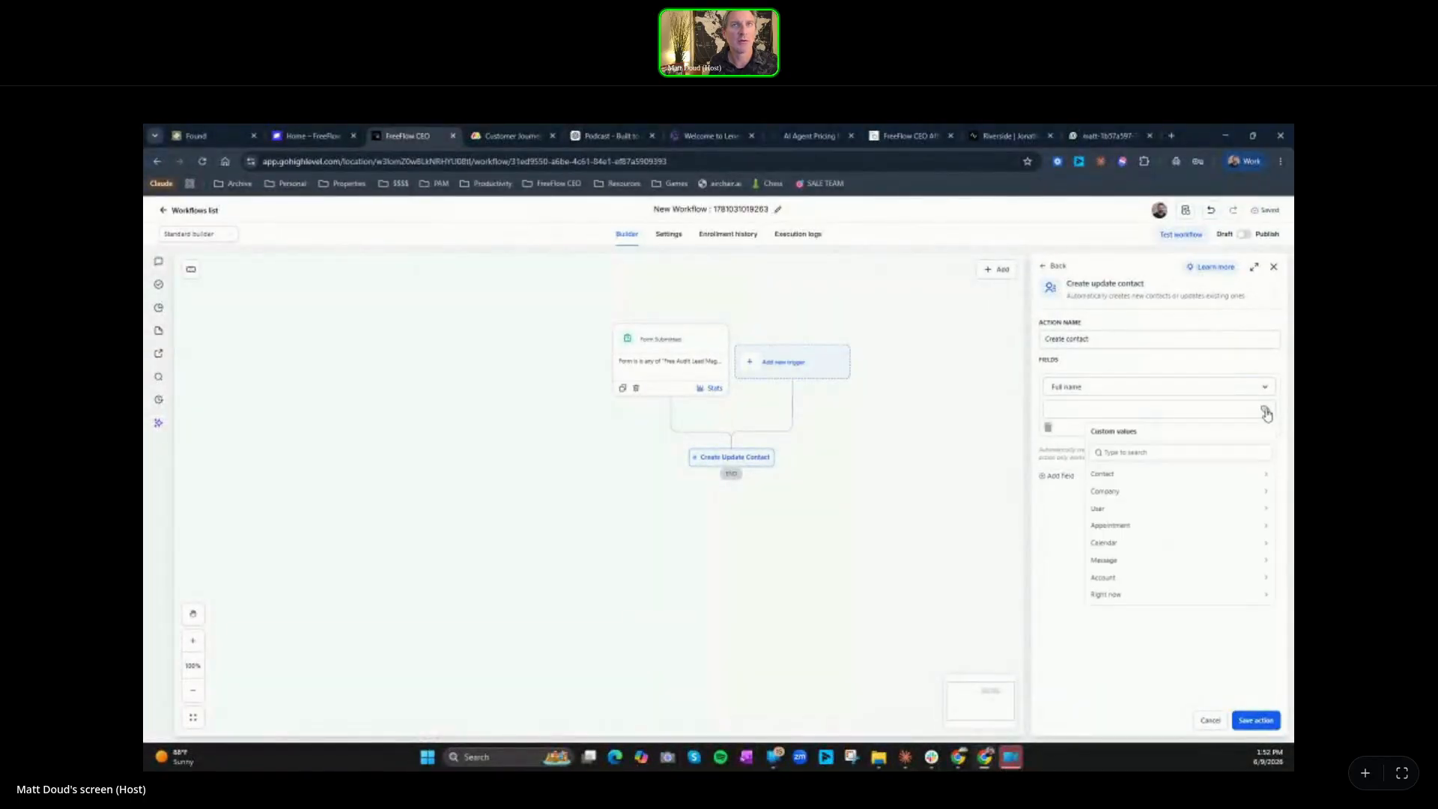
pyautogui.click(1161, 477)
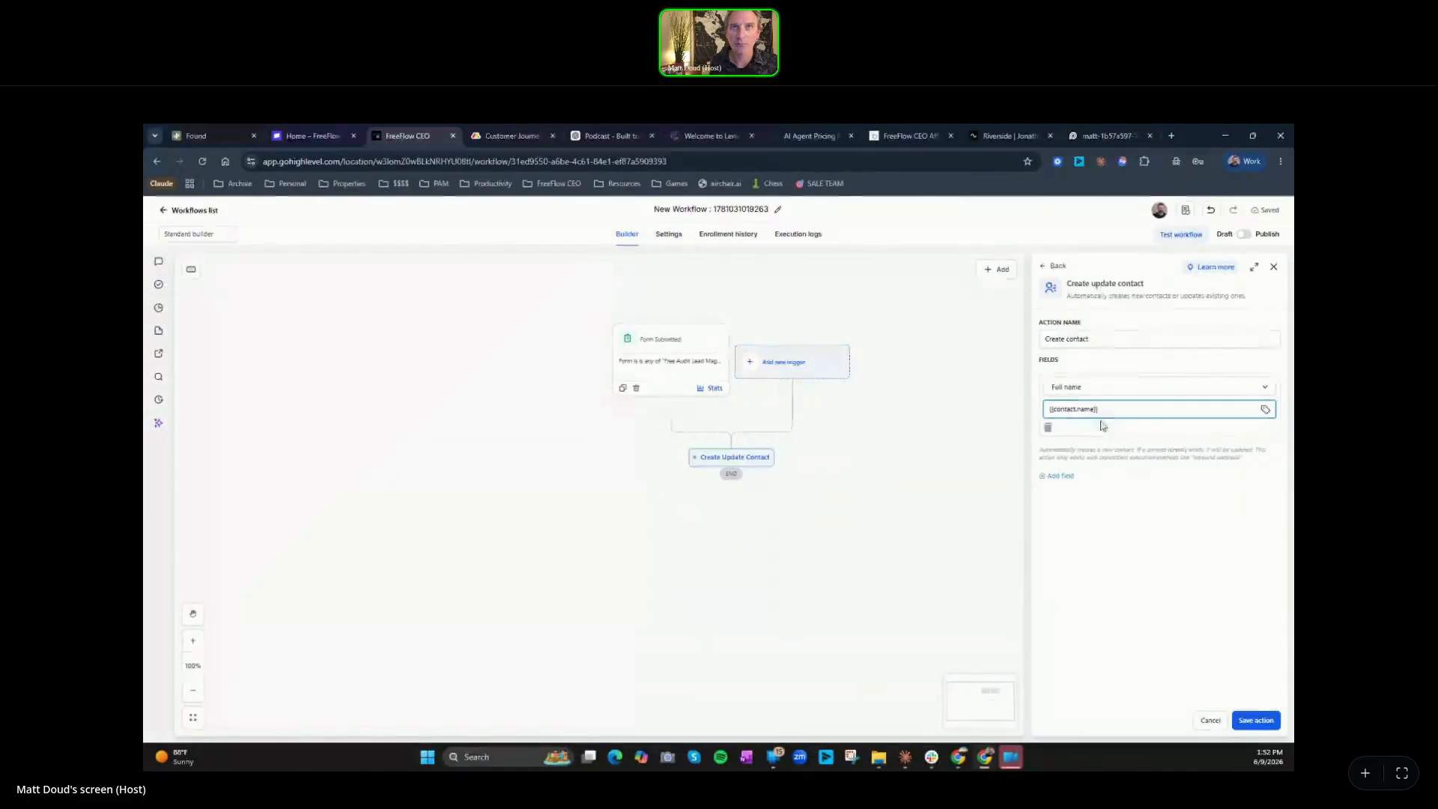
# Step: Add an Email field mapped to {{contact.email}} to the Create contact action and save the action
pyautogui.click(1059, 475)
pyautogui.click(1090, 459)
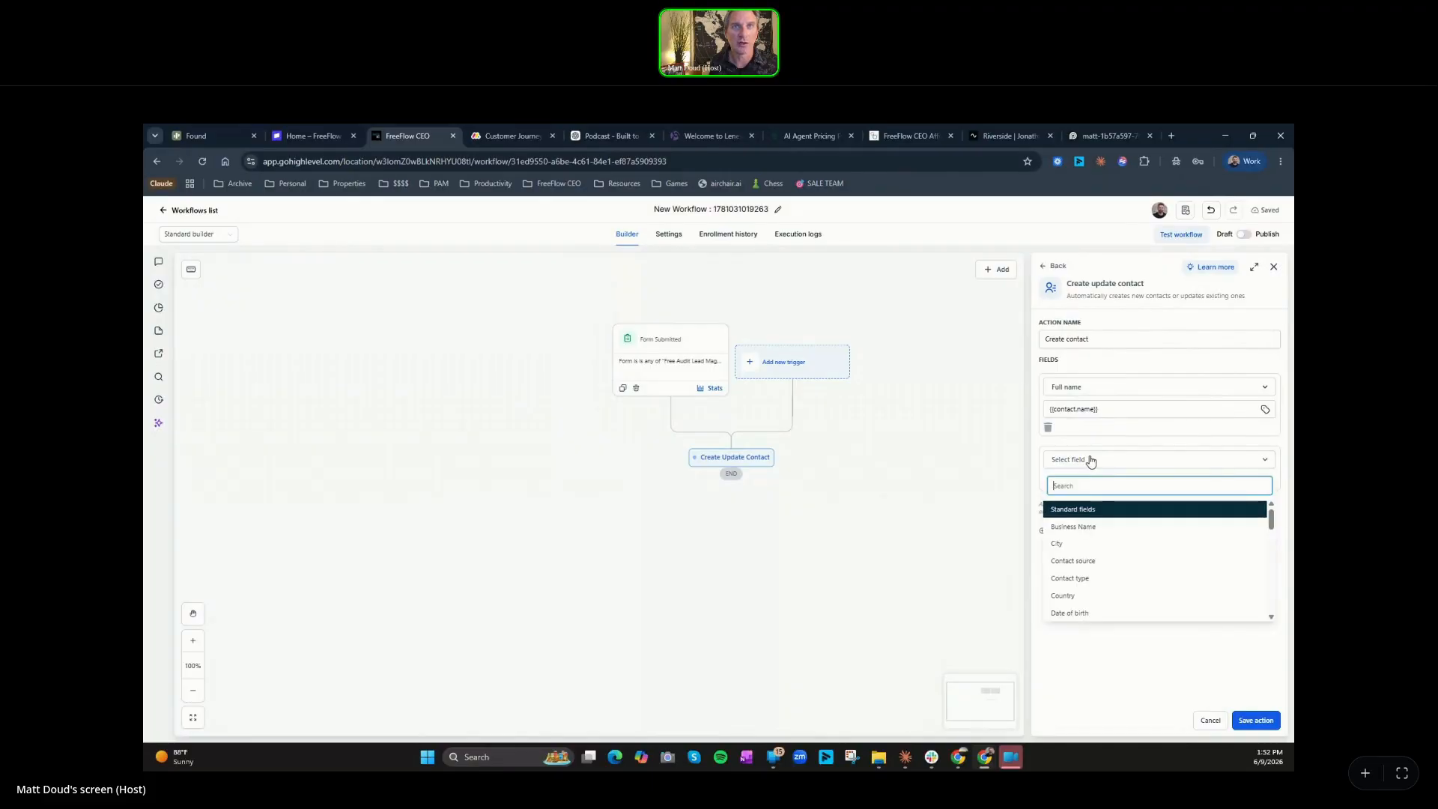
pyautogui.scroll(-2, 1085, 550)
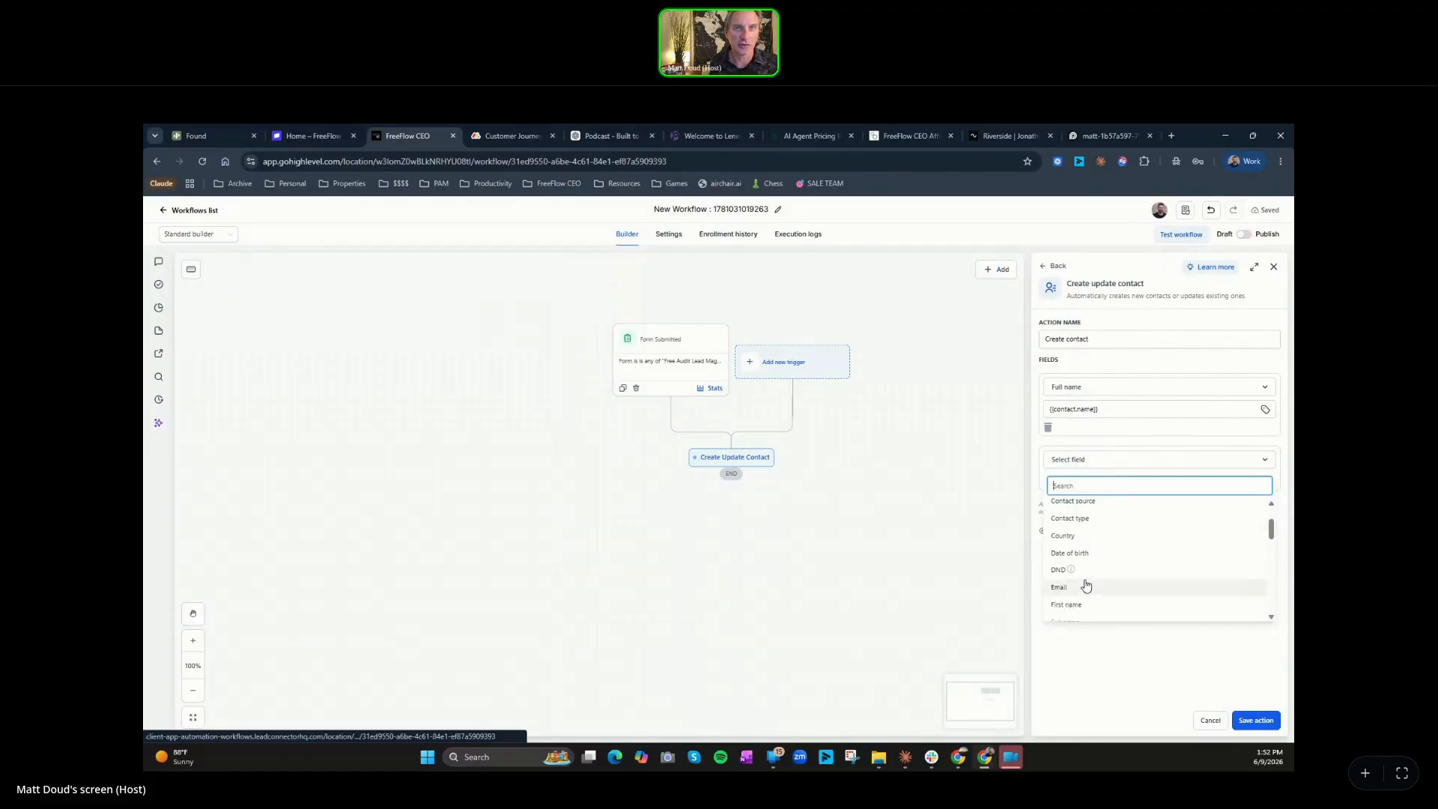
pyautogui.click(1086, 588)
pyautogui.click(1075, 481)
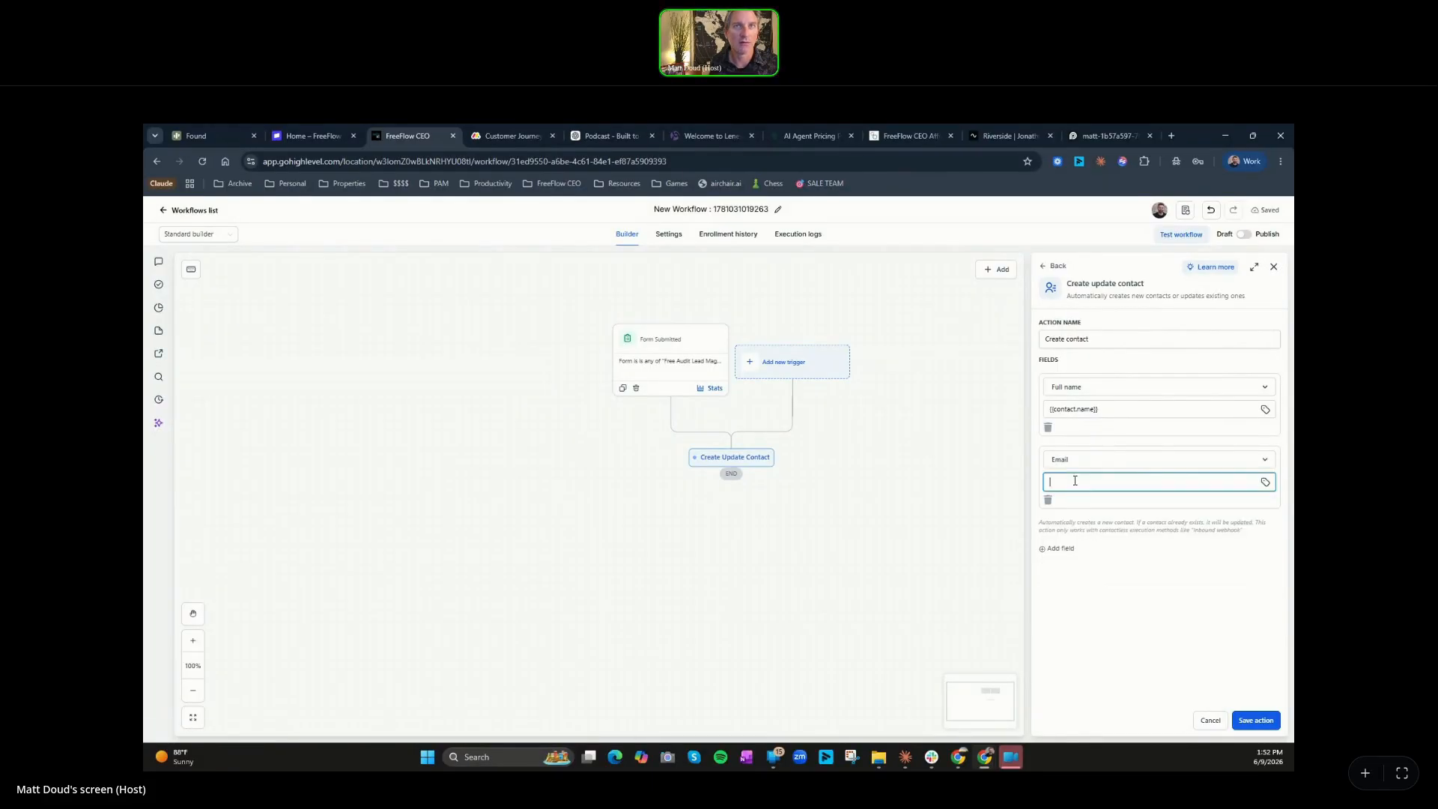
pyautogui.click(1265, 482)
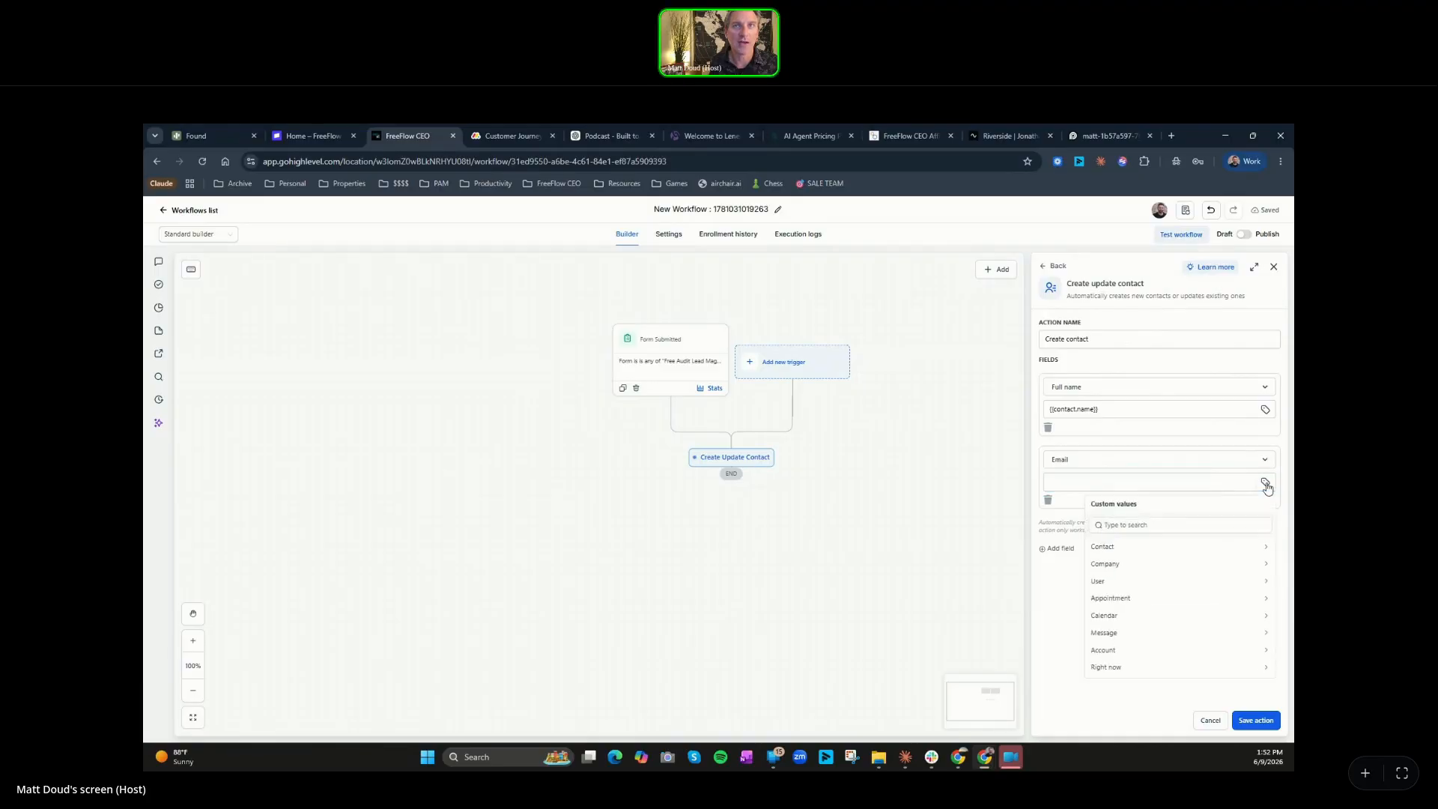
pyautogui.click(1139, 547)
pyautogui.click(1121, 602)
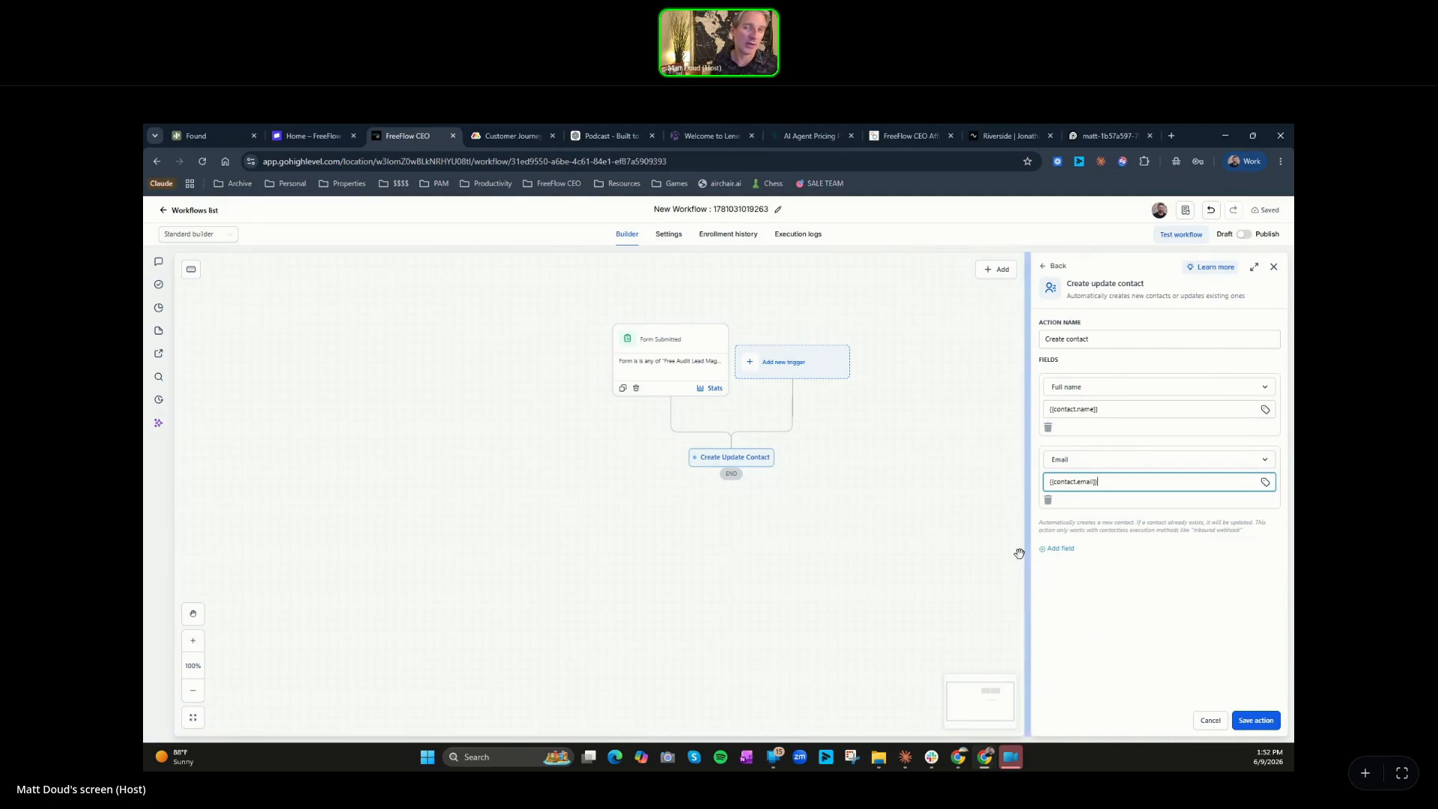
pyautogui.click(1255, 718)
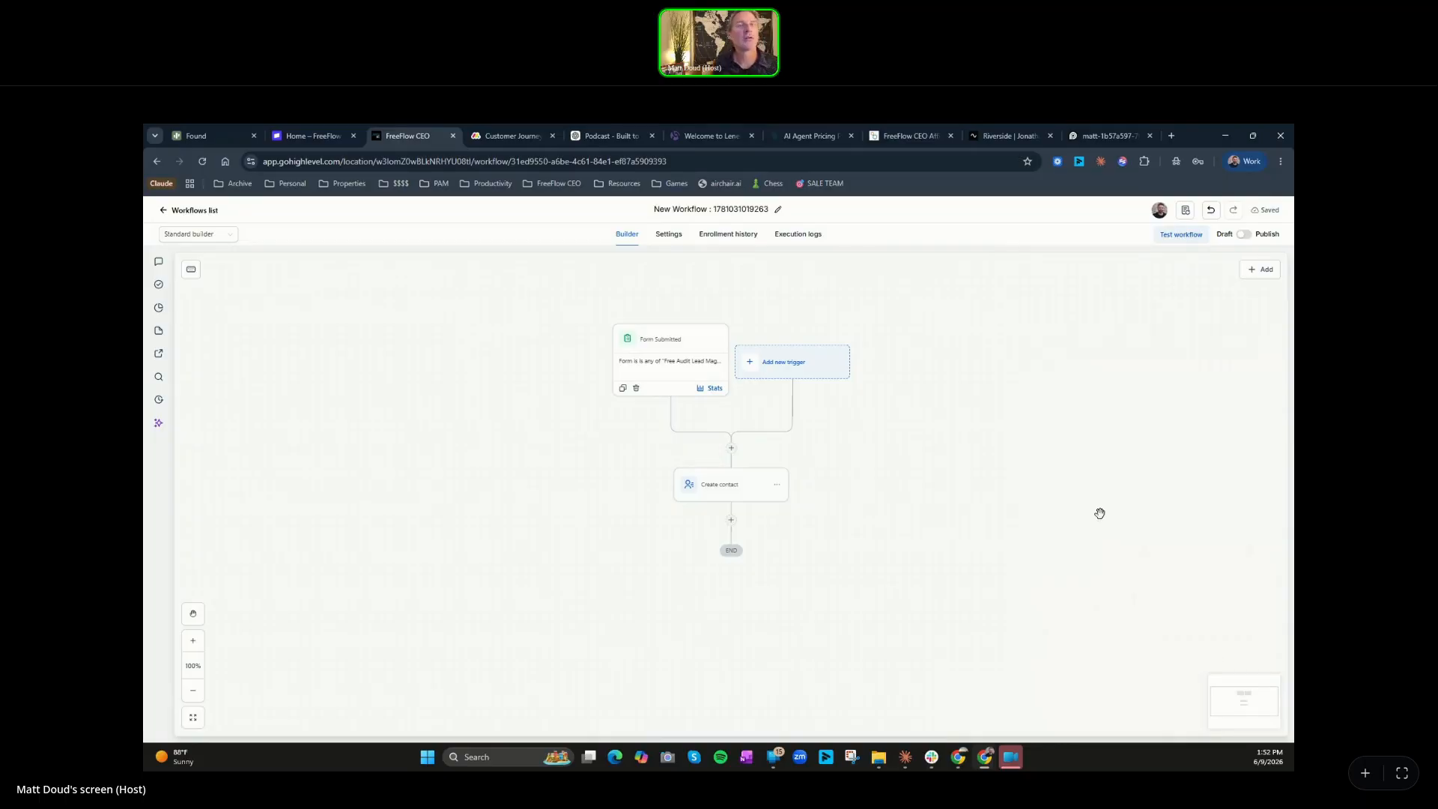
# Step: Add a Create/update opportunity action after Create contact, using the Sales Pipeline and its New Lead stage
pyautogui.click(731, 520)
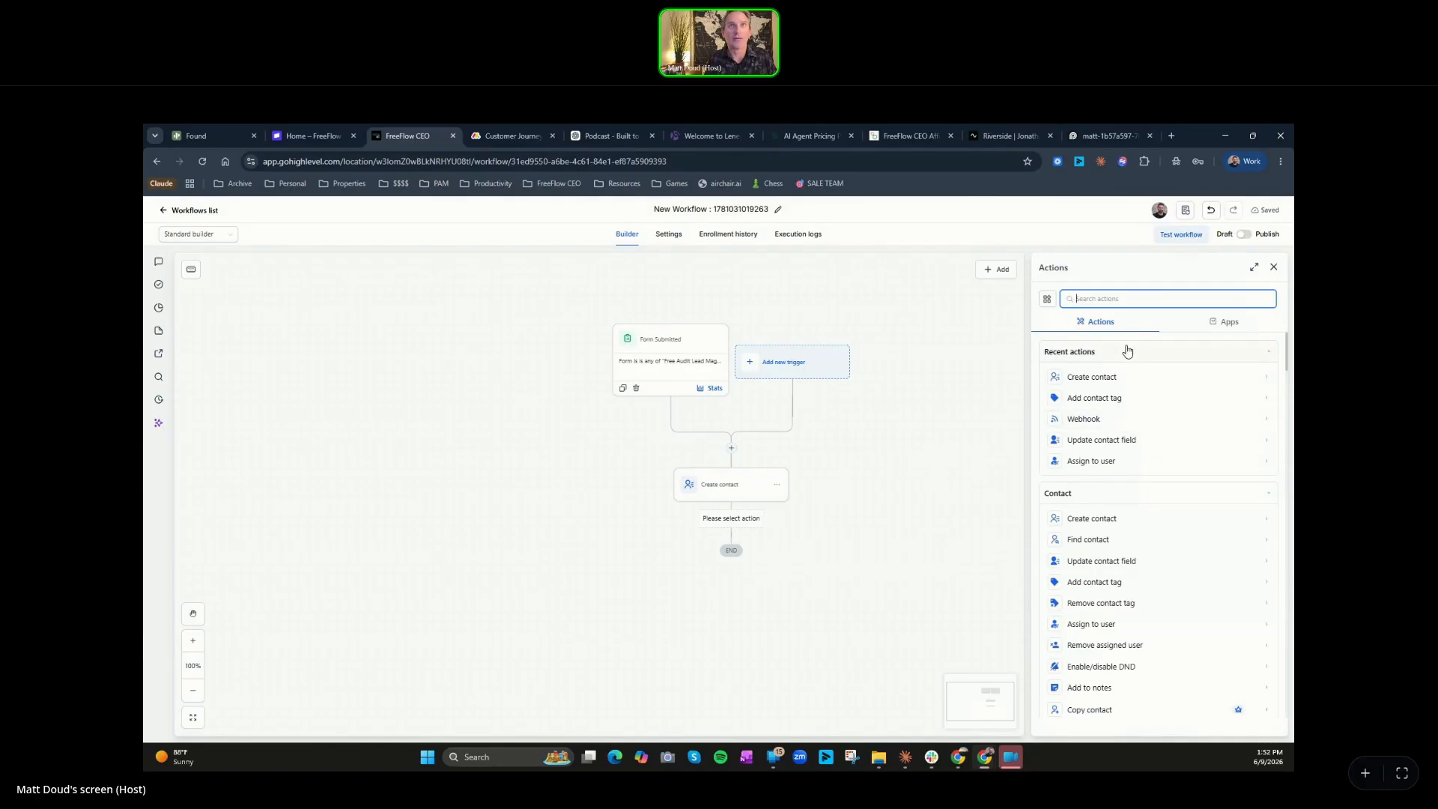
pyautogui.write('opp')
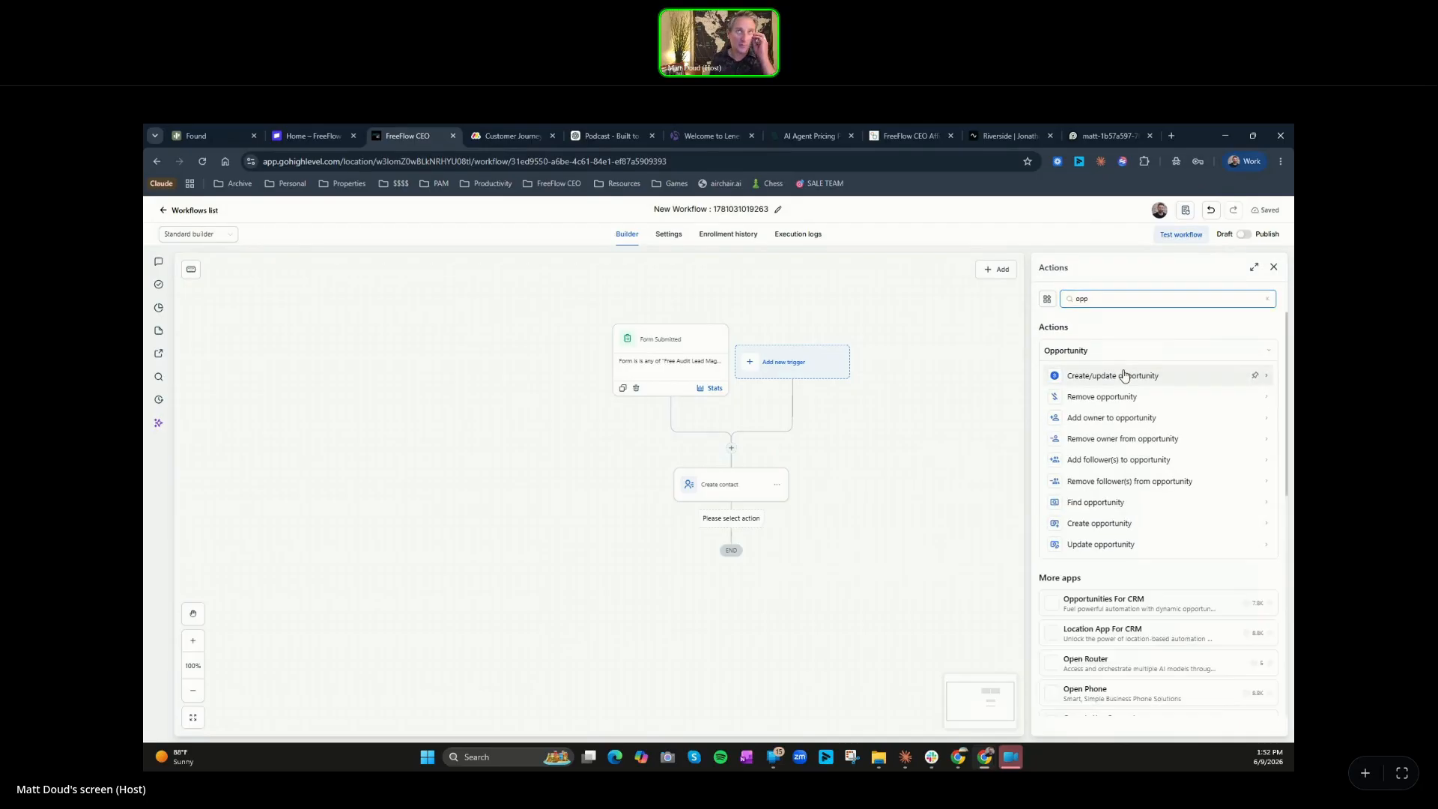
pyautogui.click(1124, 375)
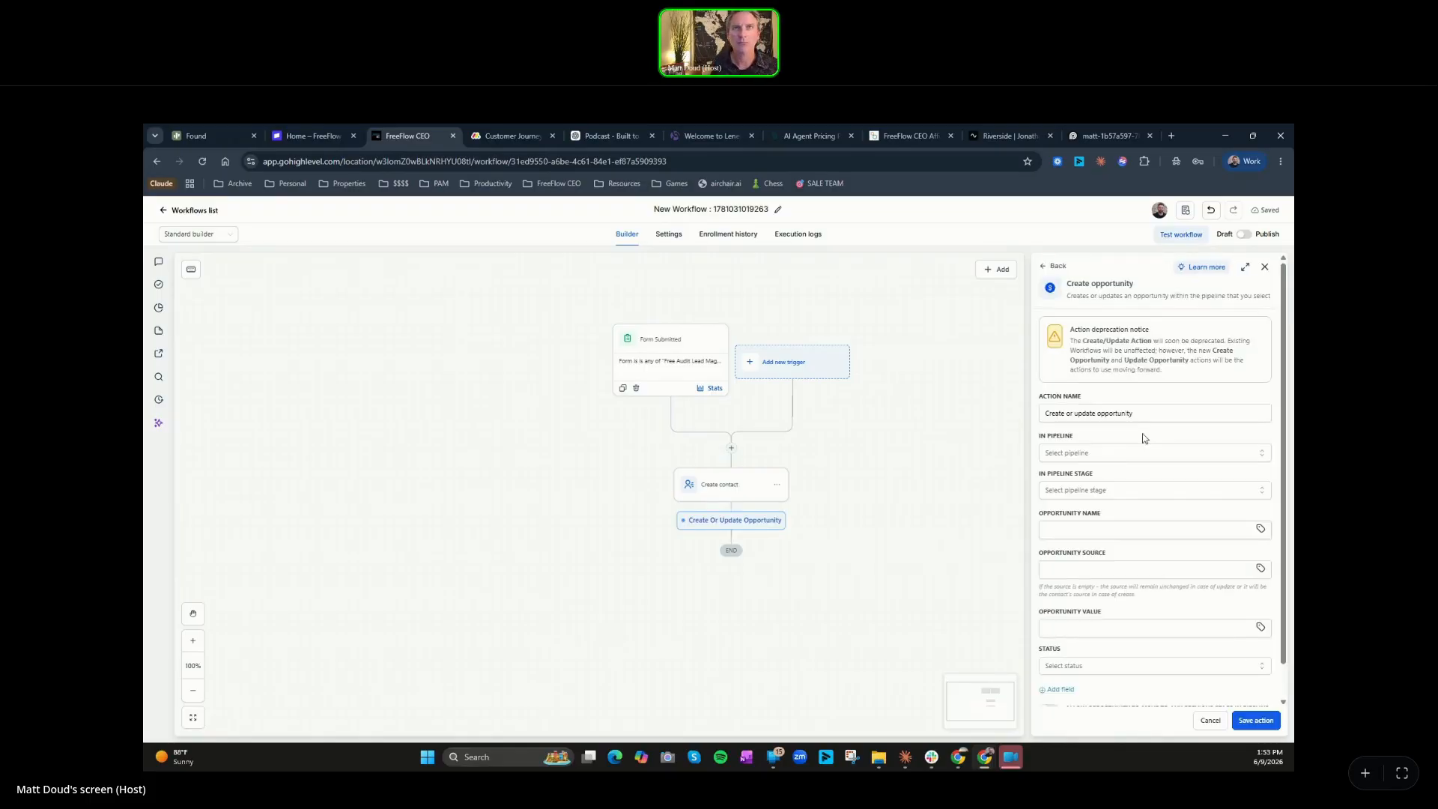
pyautogui.click(1113, 454)
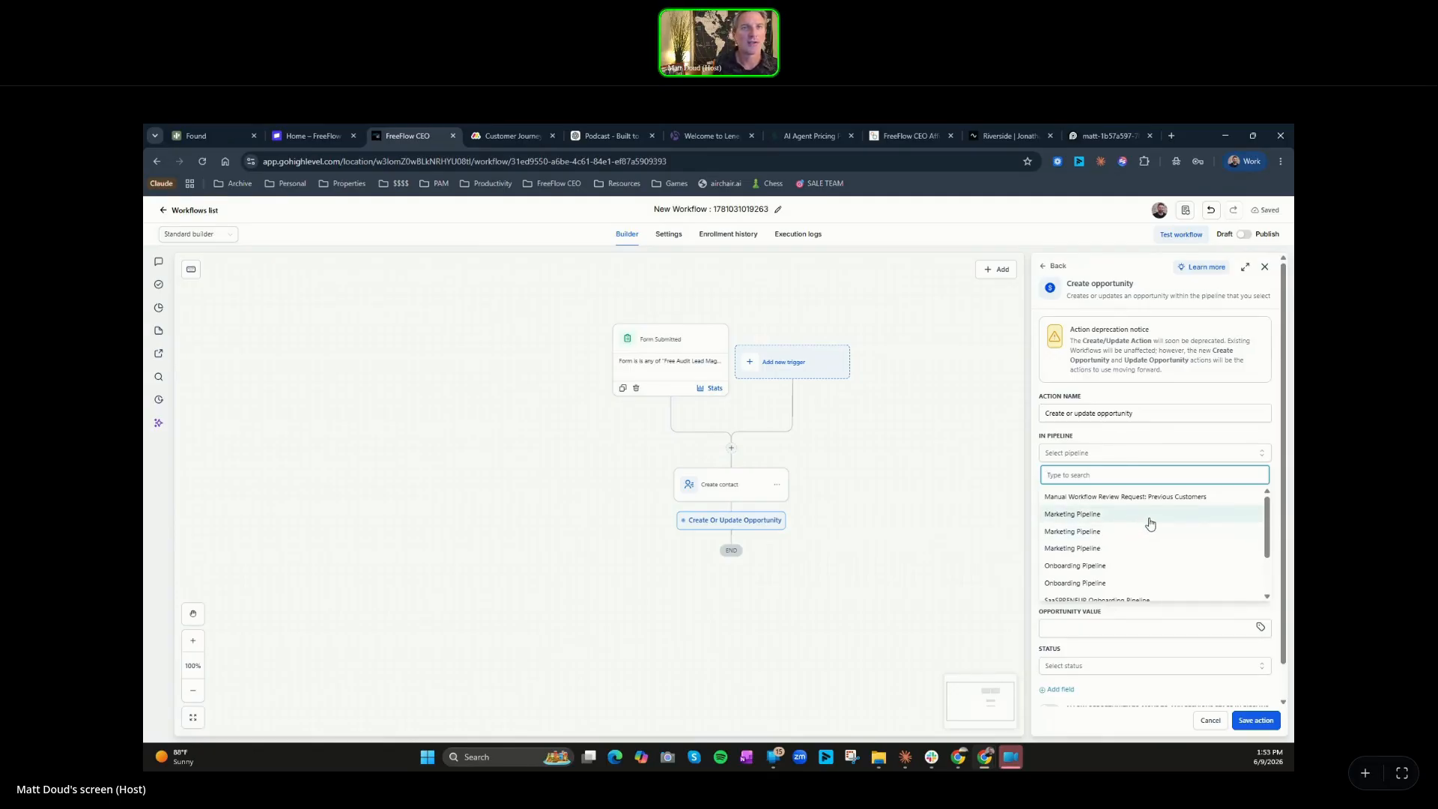
pyautogui.scroll(-2, 1151, 525)
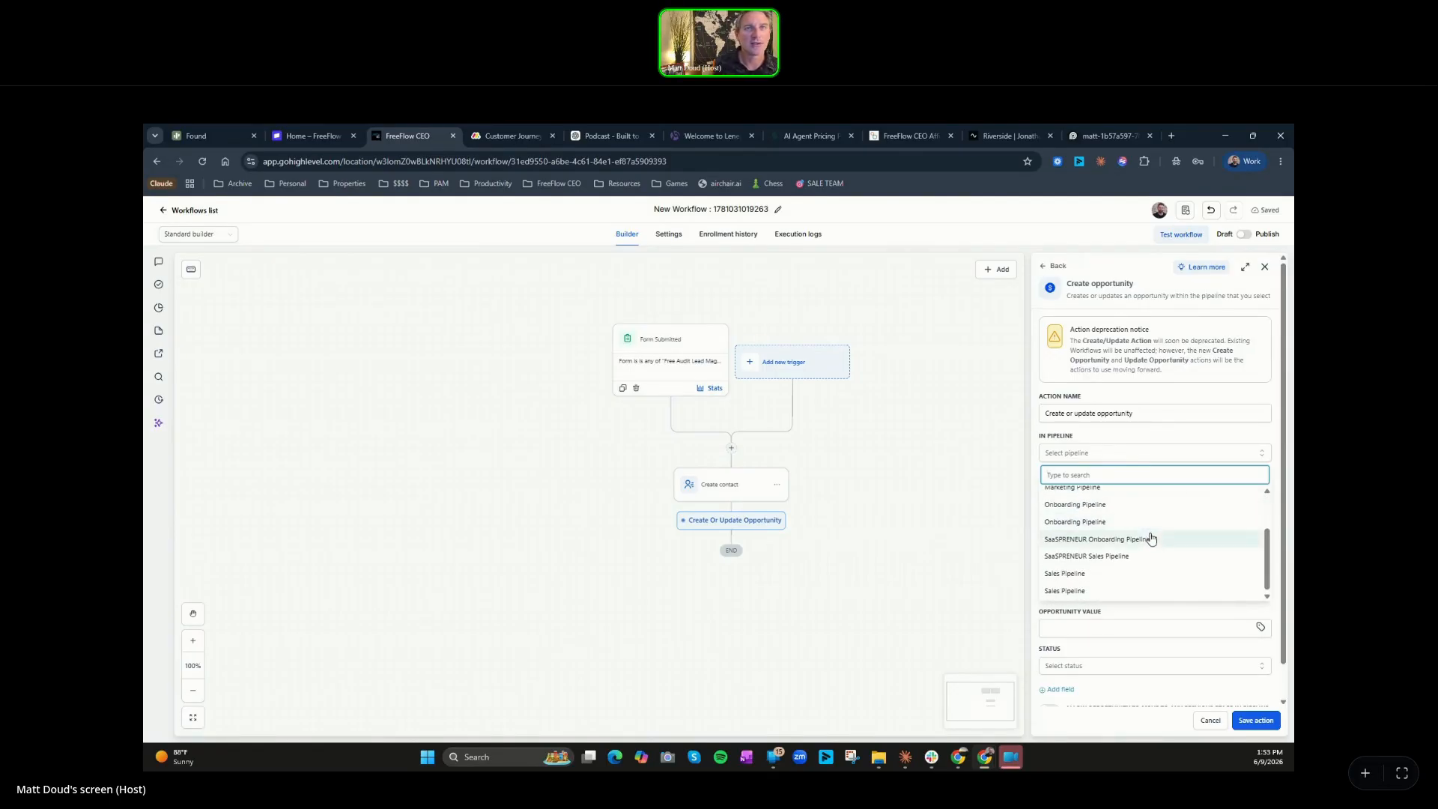
pyautogui.click(1099, 575)
pyautogui.click(1092, 494)
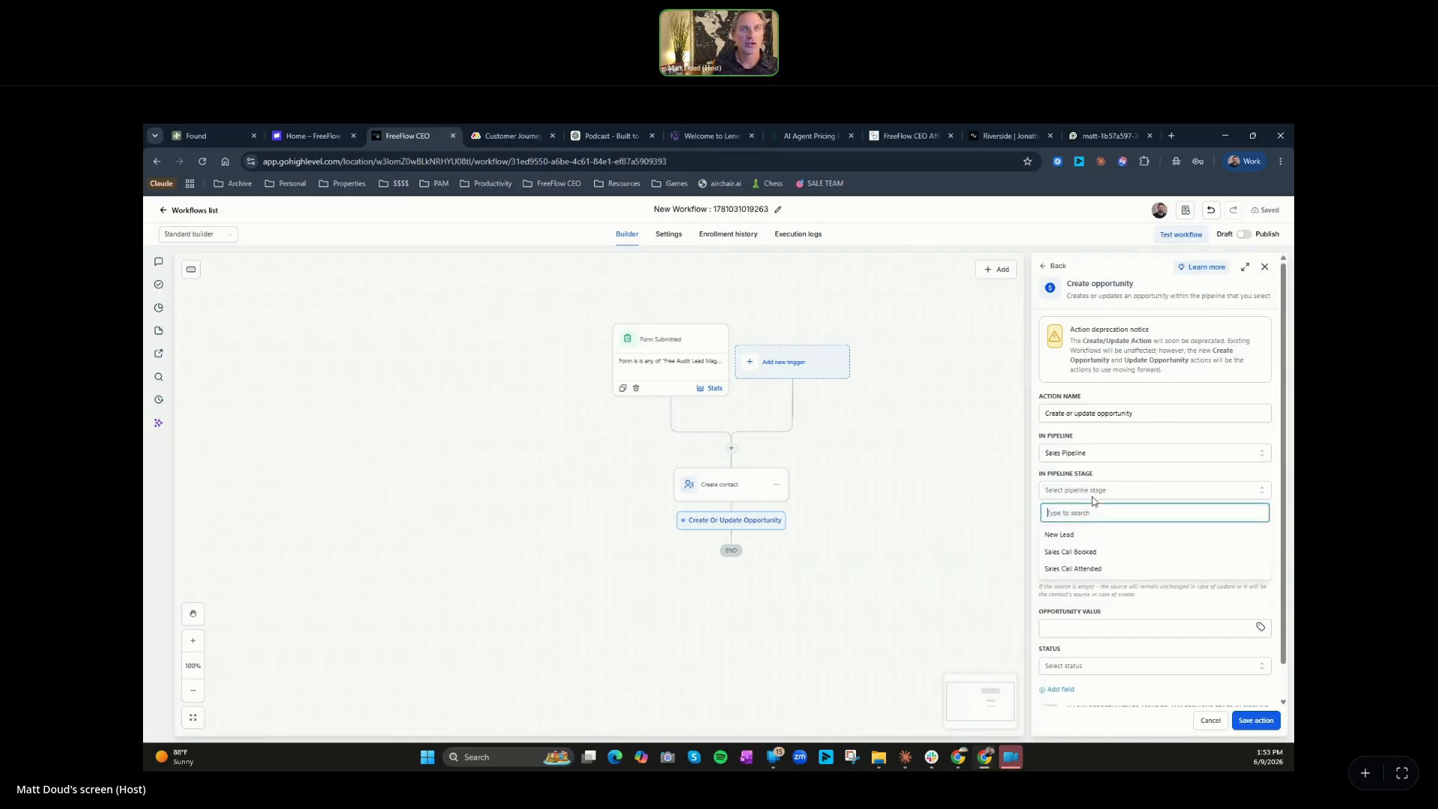
pyautogui.click(1086, 533)
# Step: Map the opportunity name to the contact's full name value, {{contact.name}}
pyautogui.click(1087, 534)
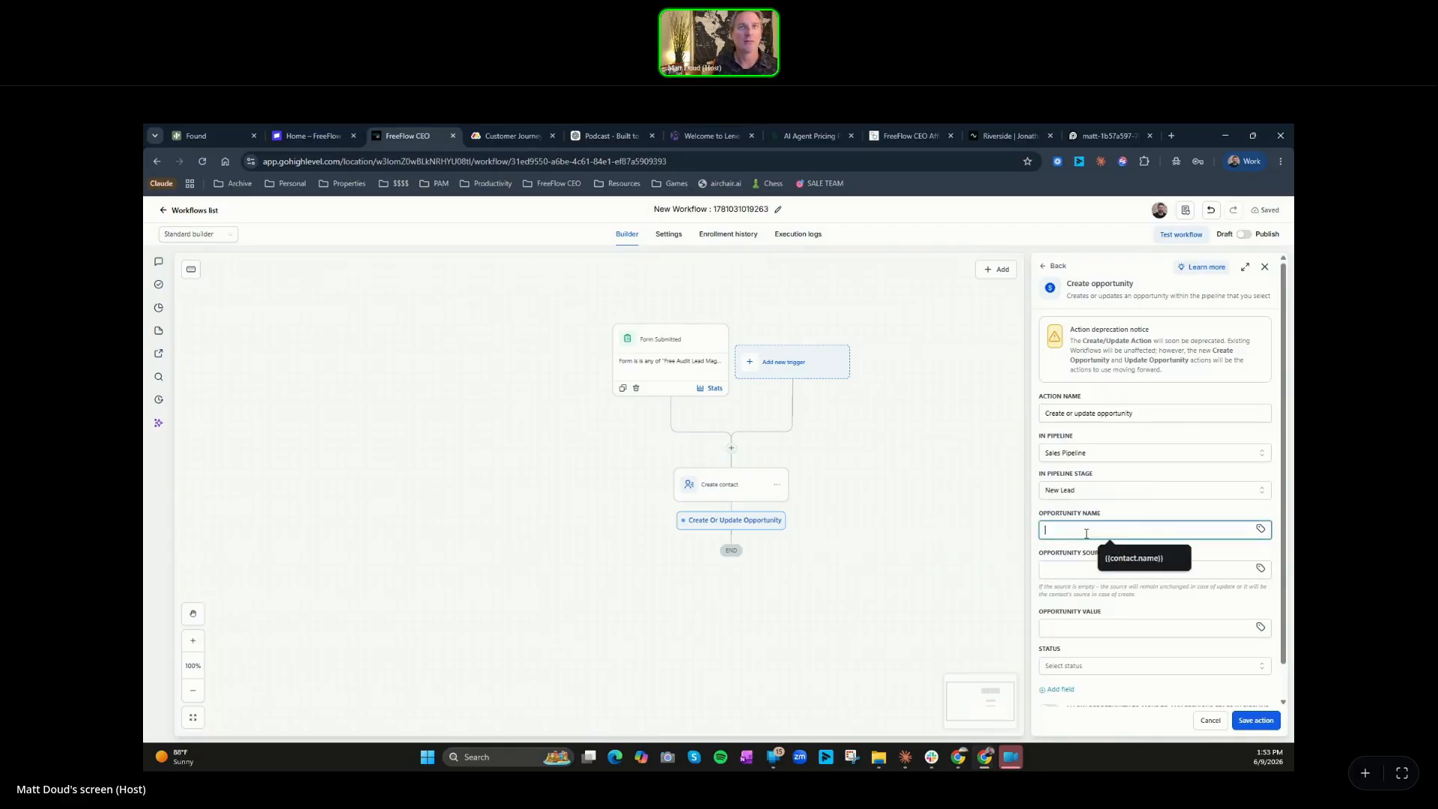
pyautogui.click(1261, 529)
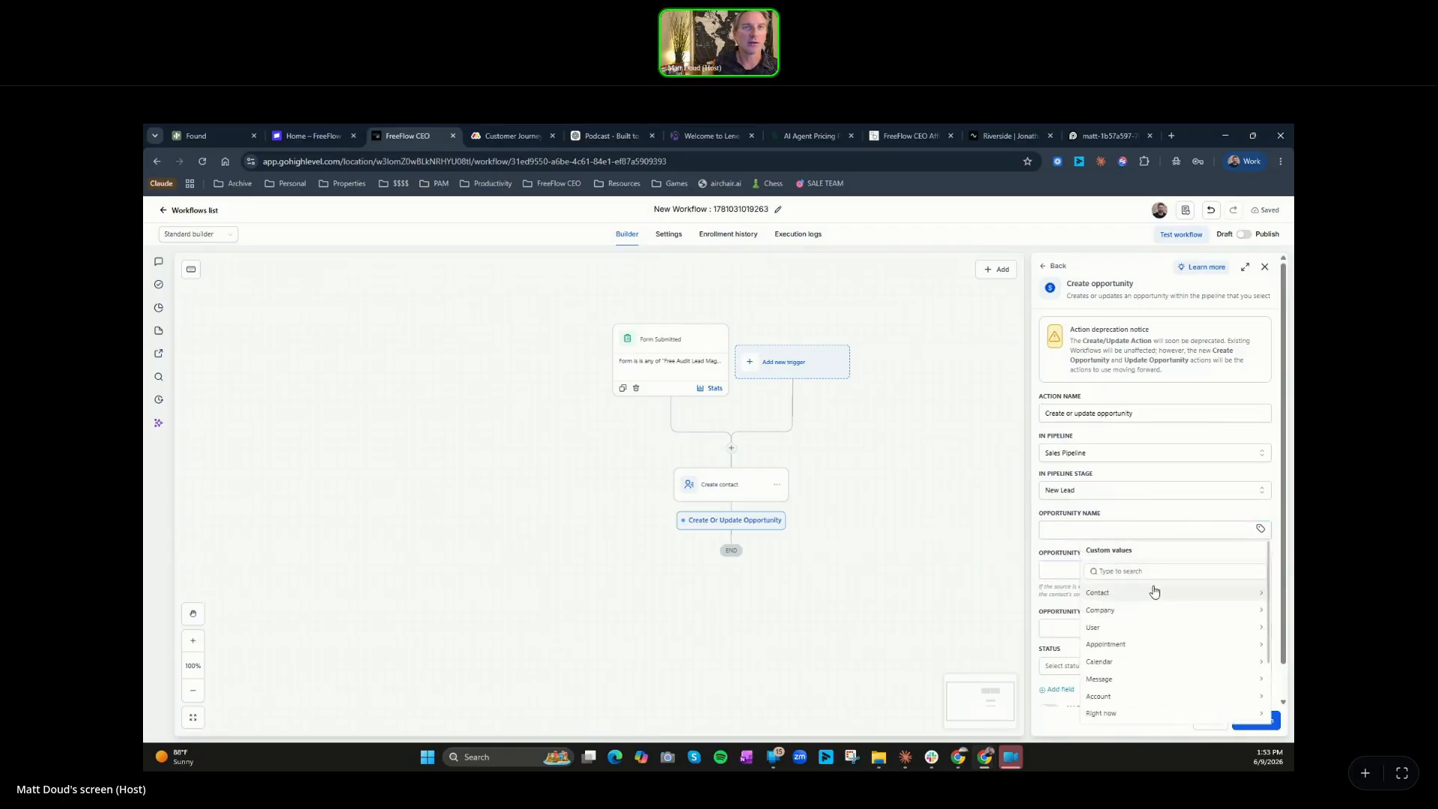
pyautogui.click(1156, 531)
pyautogui.click(1149, 559)
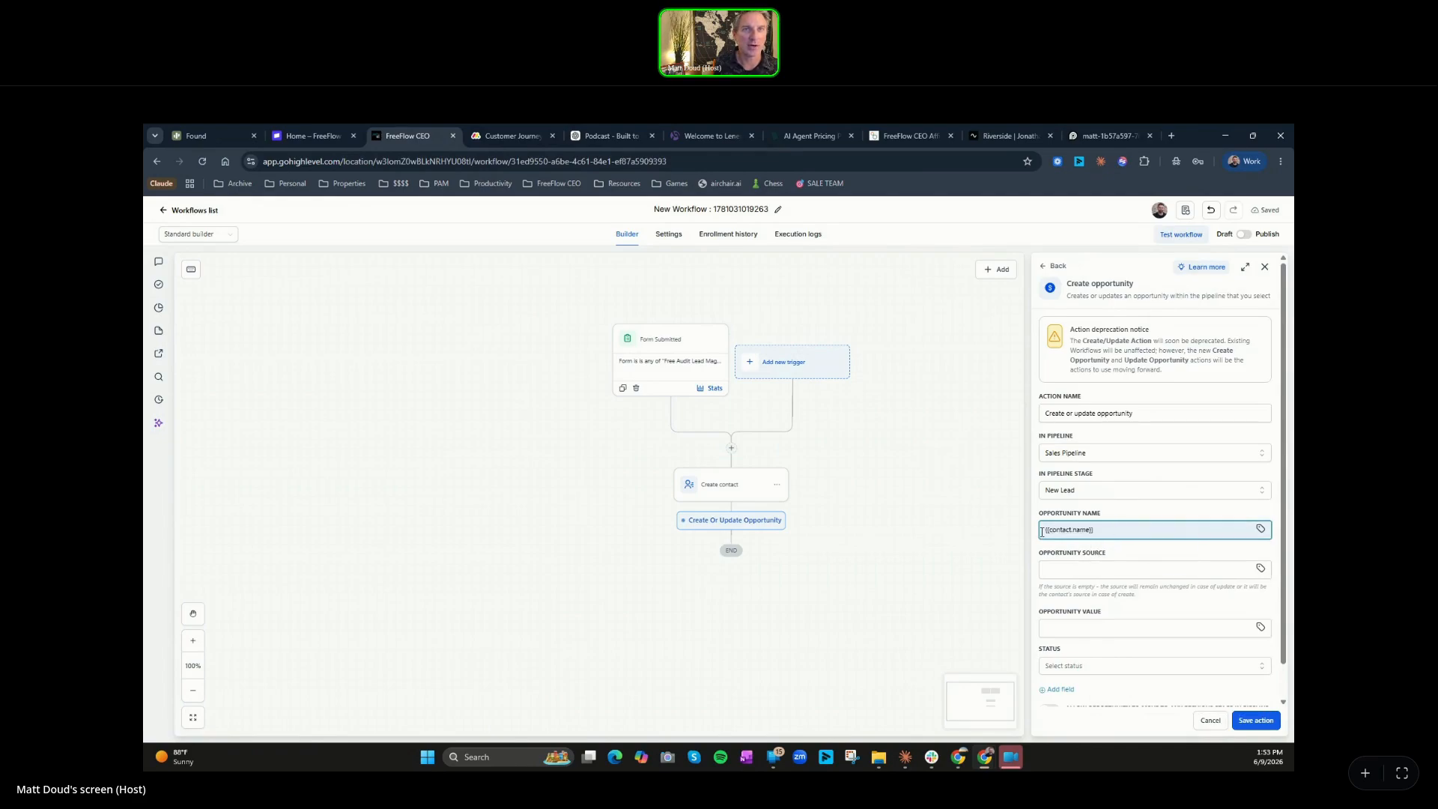
# Step: Search the custom values for the opportunity source for "form" and "free a", clearing each search
pyautogui.click(1084, 570)
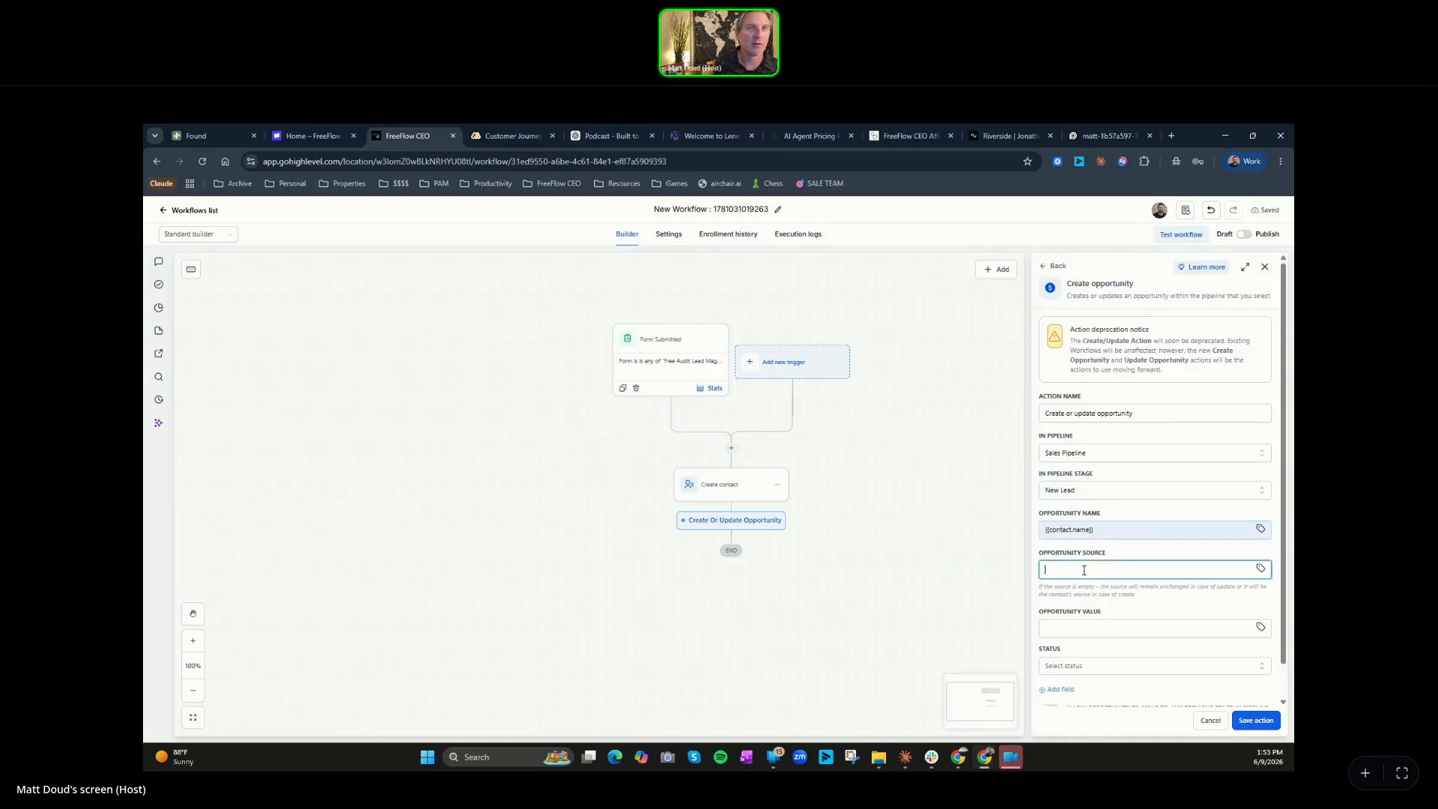
pyautogui.click(1261, 570)
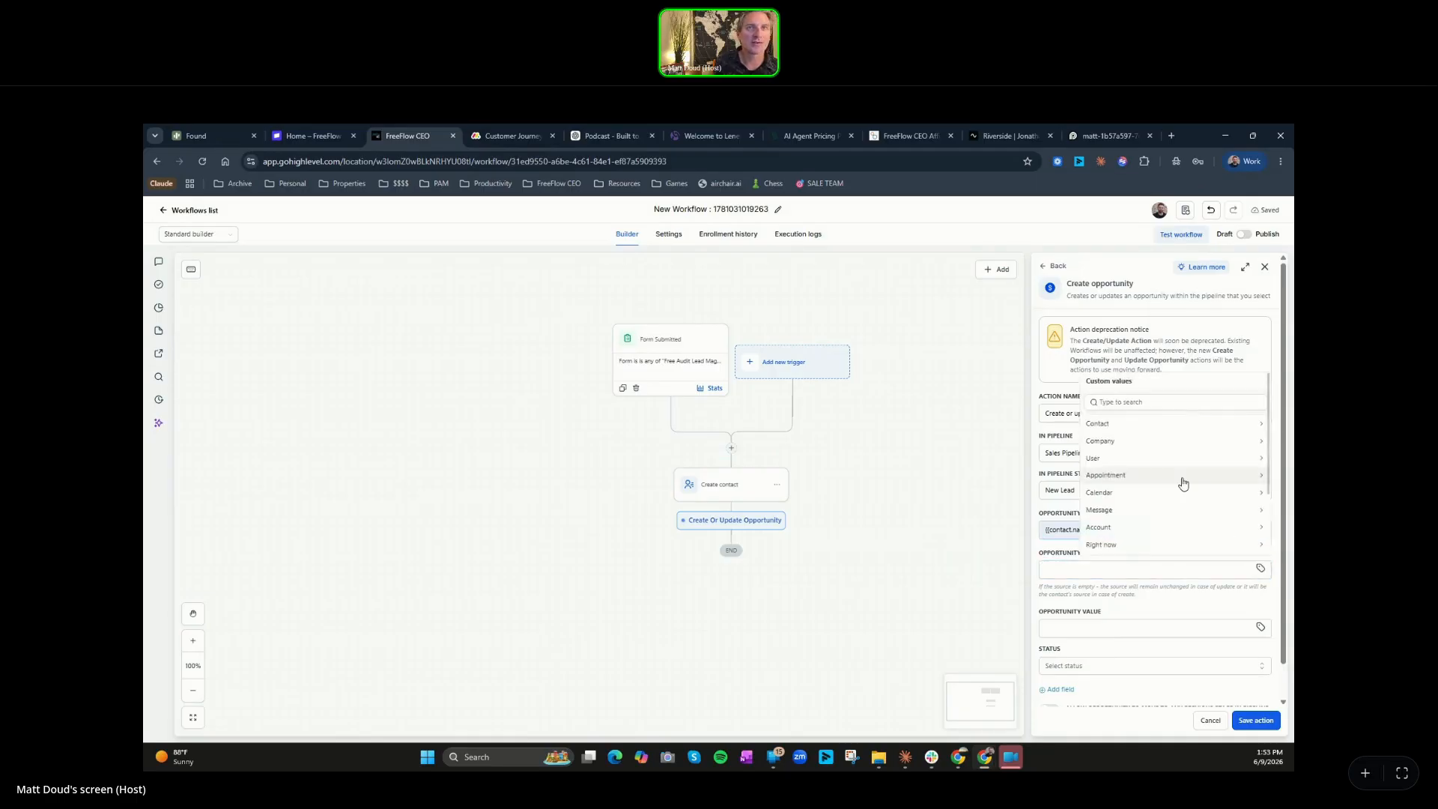
pyautogui.click(1176, 405)
pyautogui.write('torm')
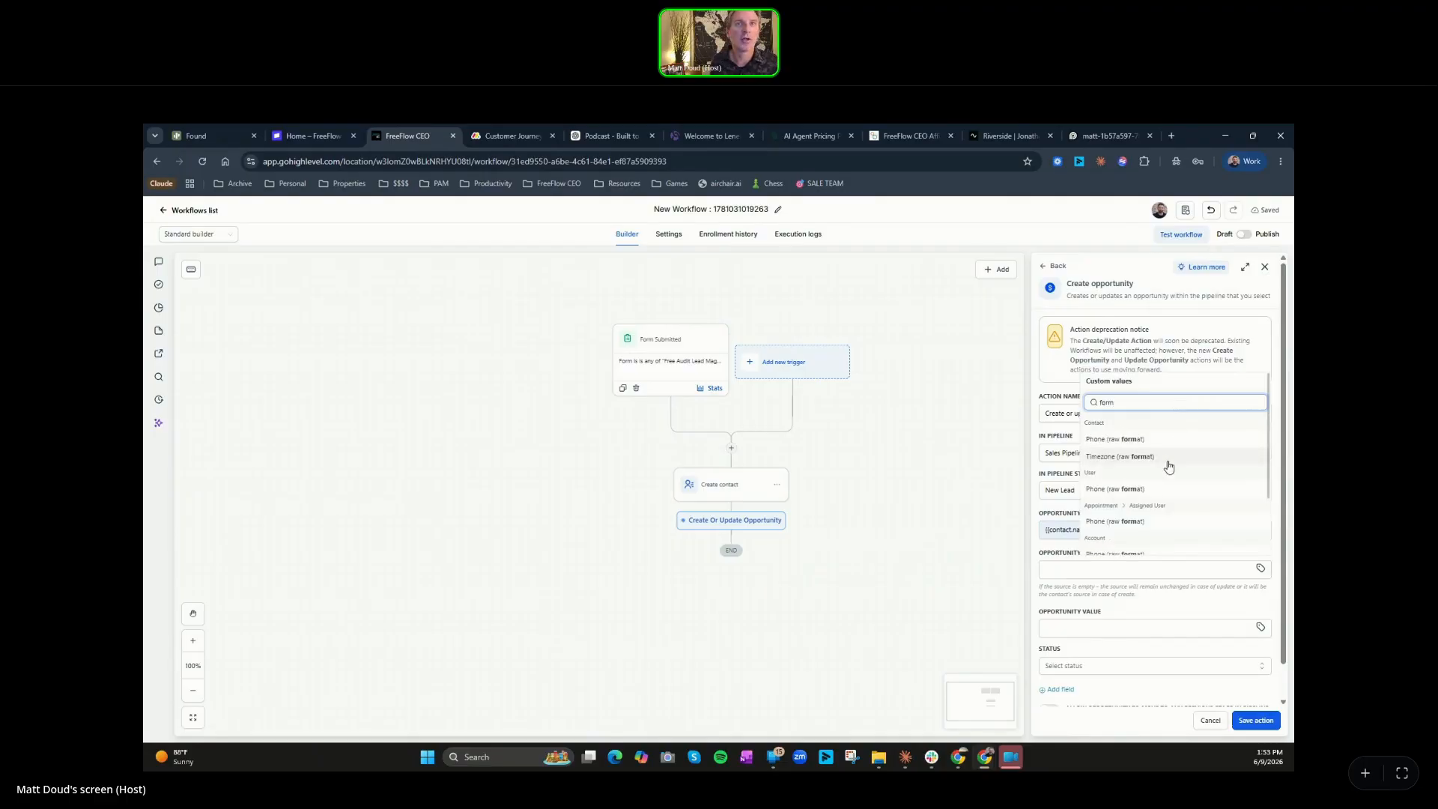
pyautogui.scroll(-2, 1167, 465)
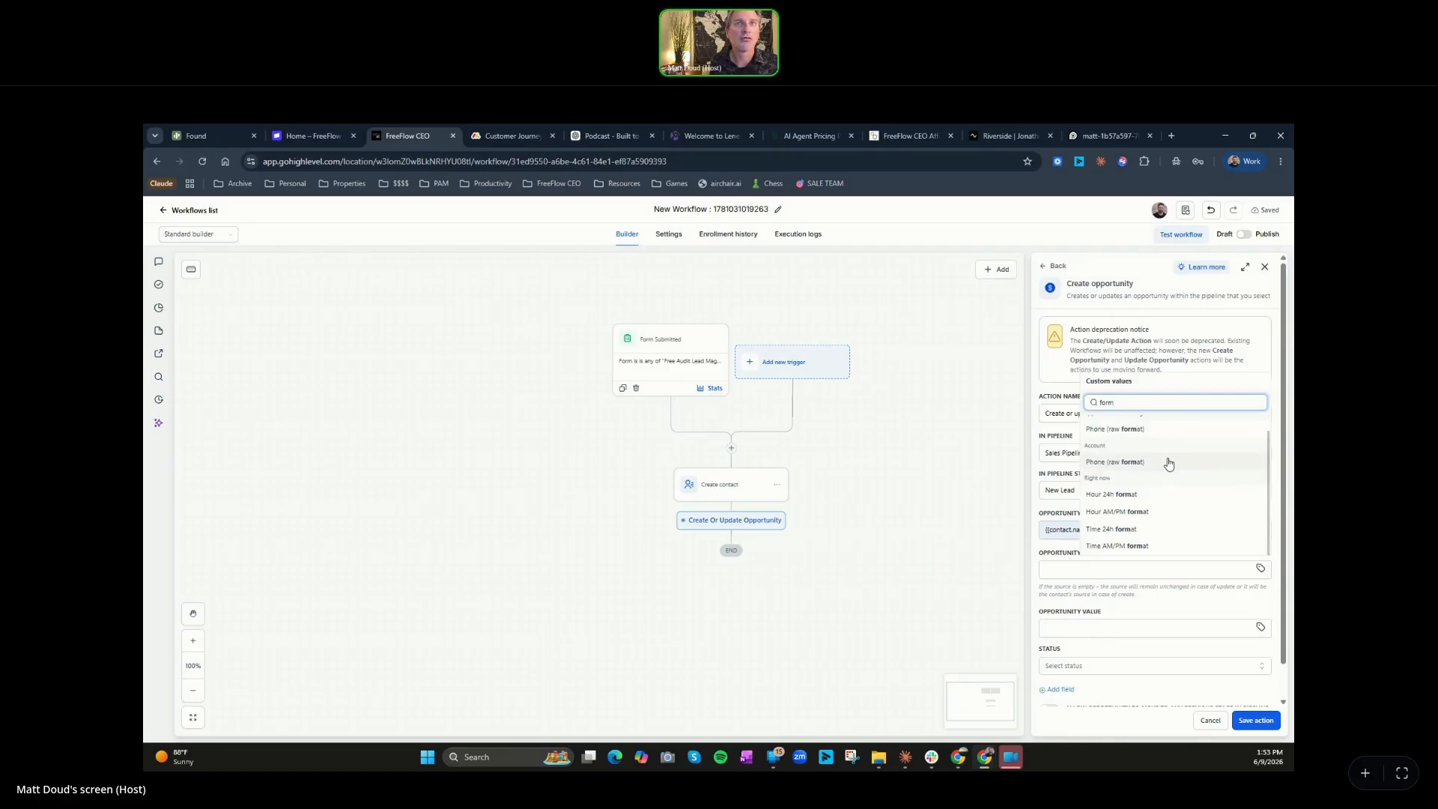
pyautogui.scroll(2, 1169, 464)
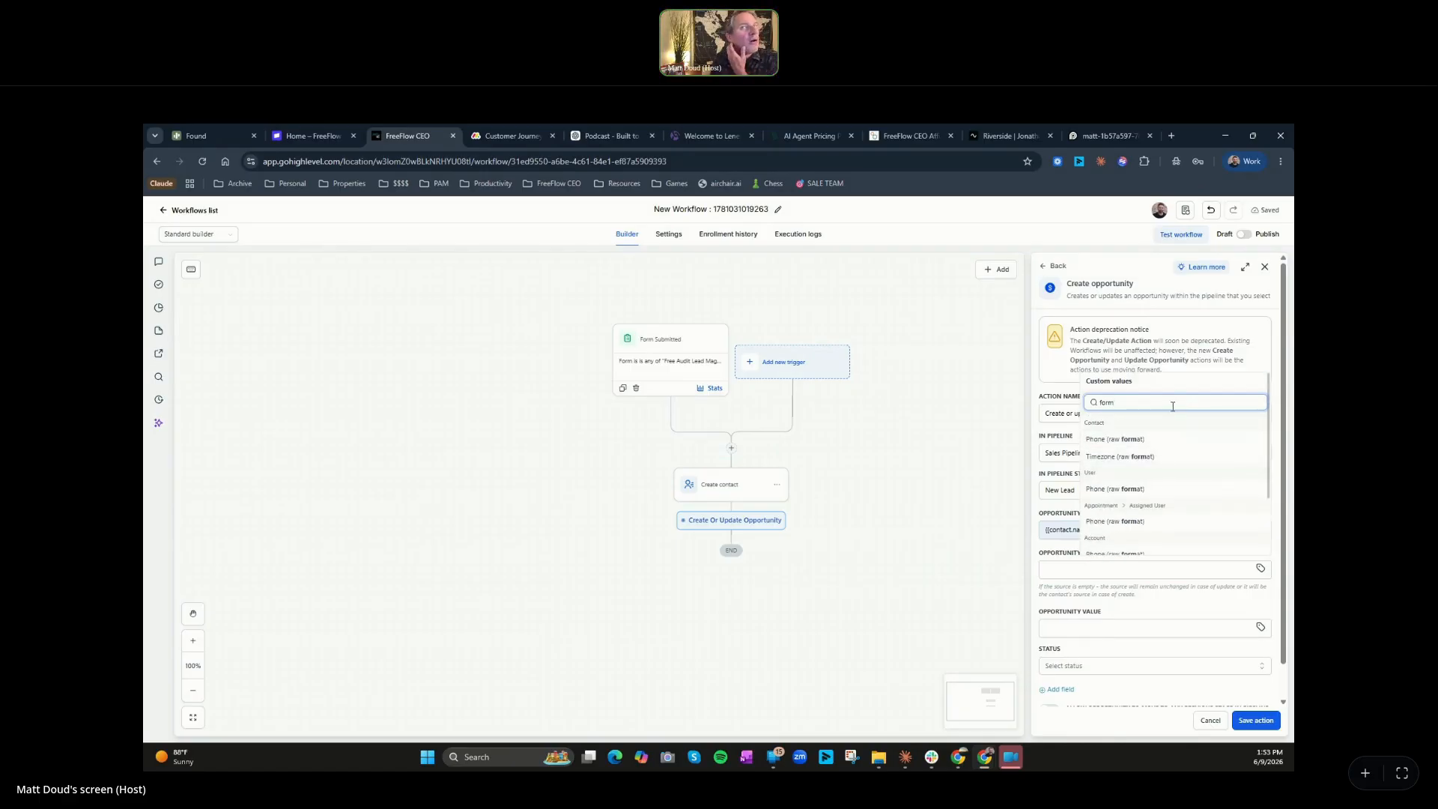
pyautogui.press('BackSpace')
pyautogui.press('BackSpace')
pyautogui.press('BackSpace')
pyautogui.press('BackSpace')
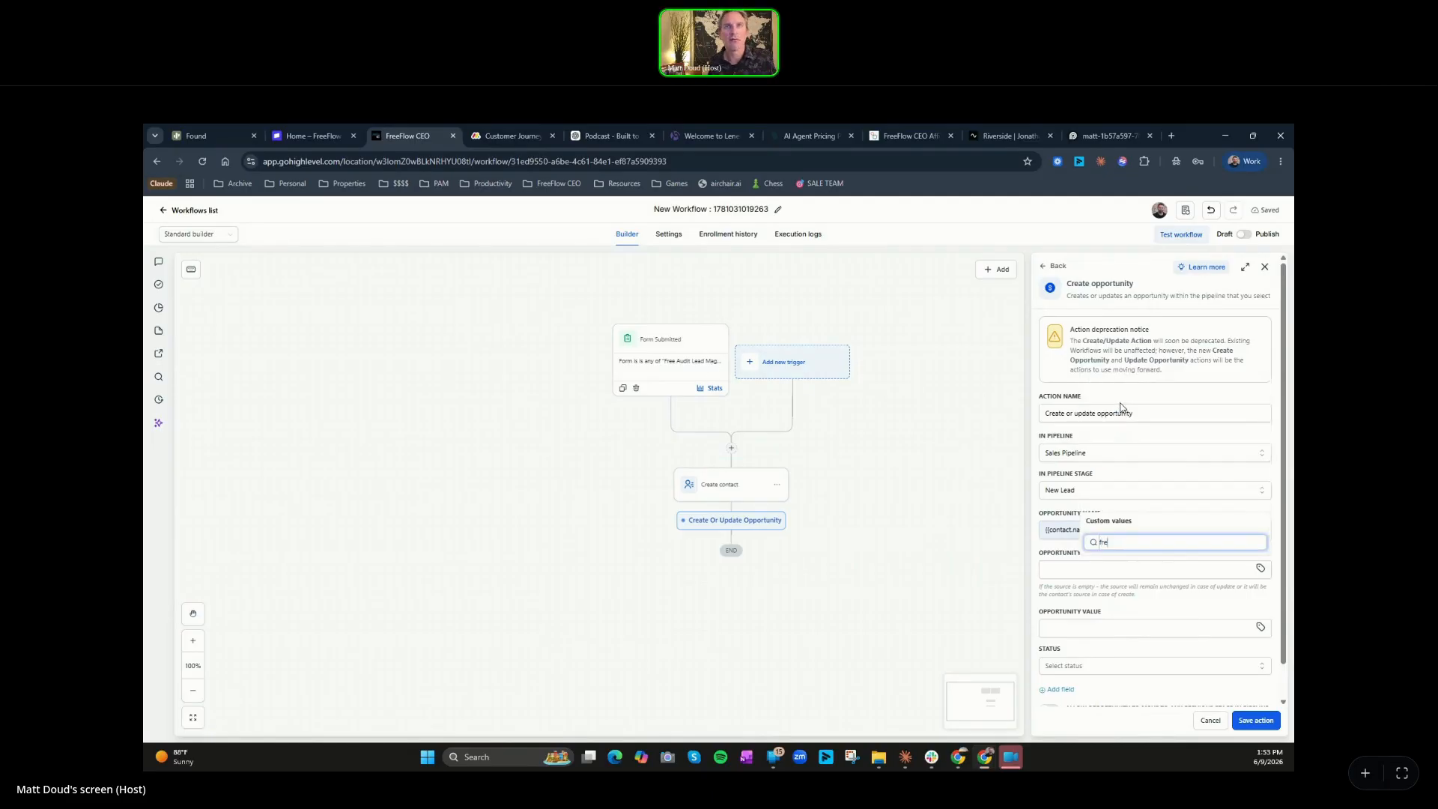
pyautogui.write('free a')
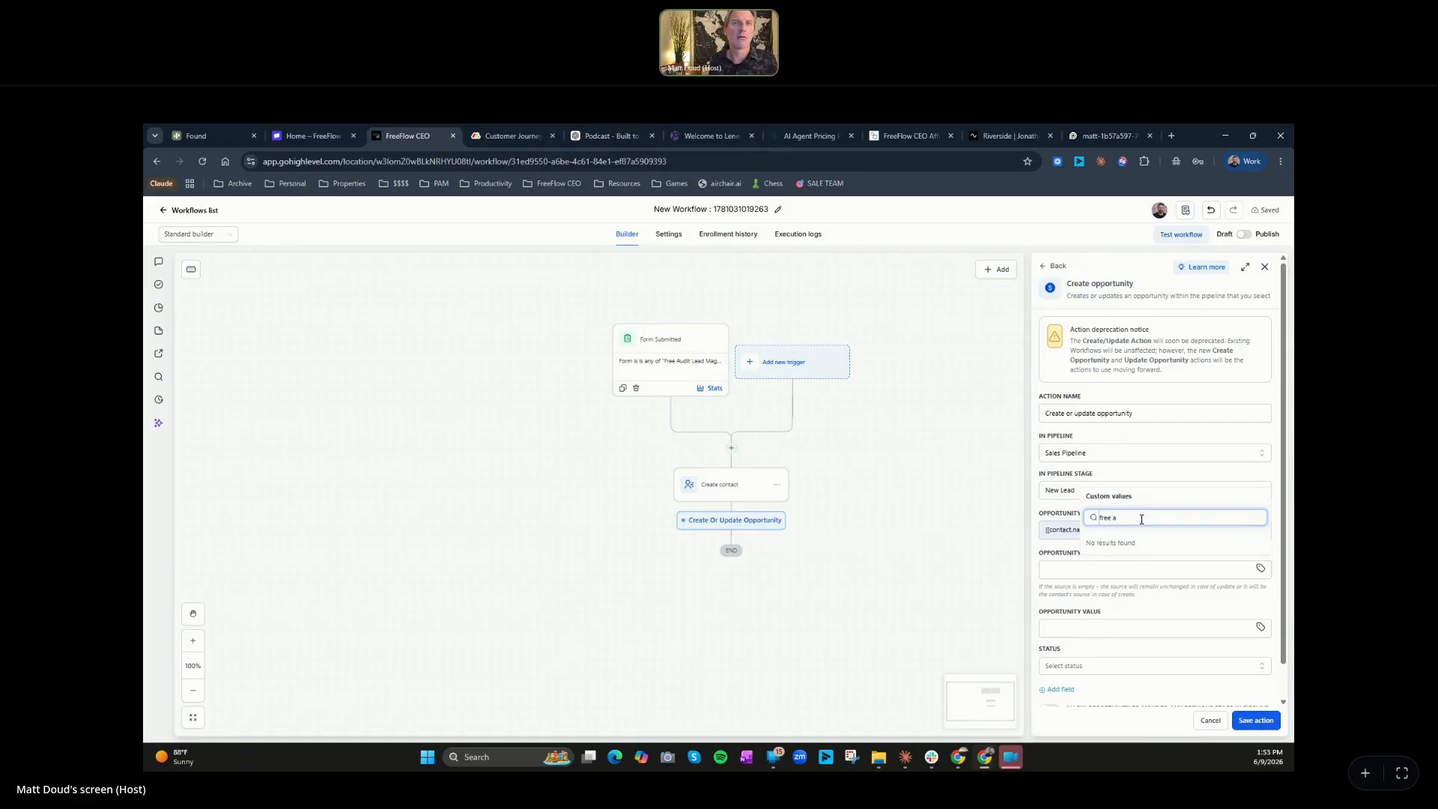
pyautogui.moveTo(1139, 521); pyautogui.dragTo(1066, 520)
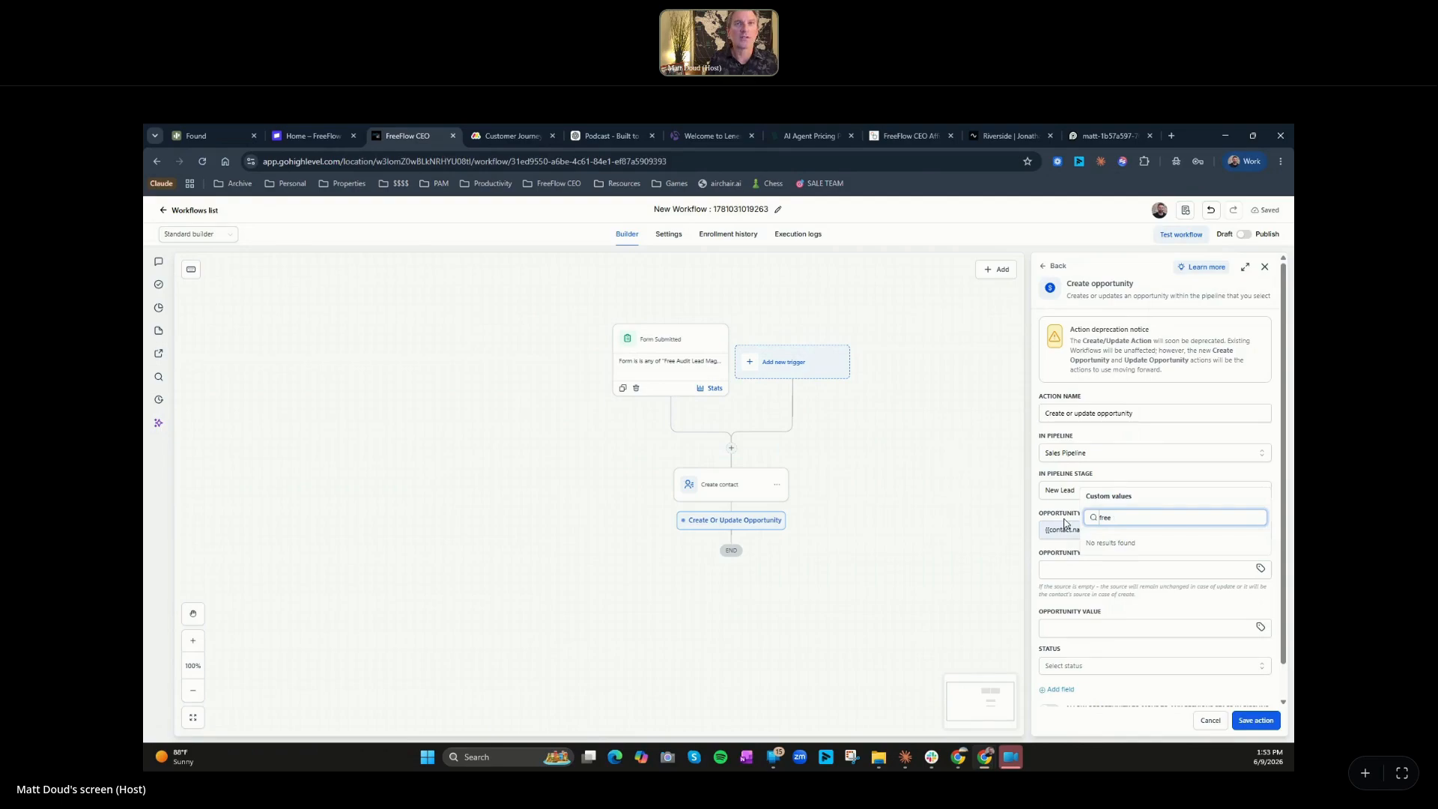
pyautogui.press('BackSpace')
pyautogui.press('BackSpace')
pyautogui.press('BackSpace')
pyautogui.press('BackSpace')
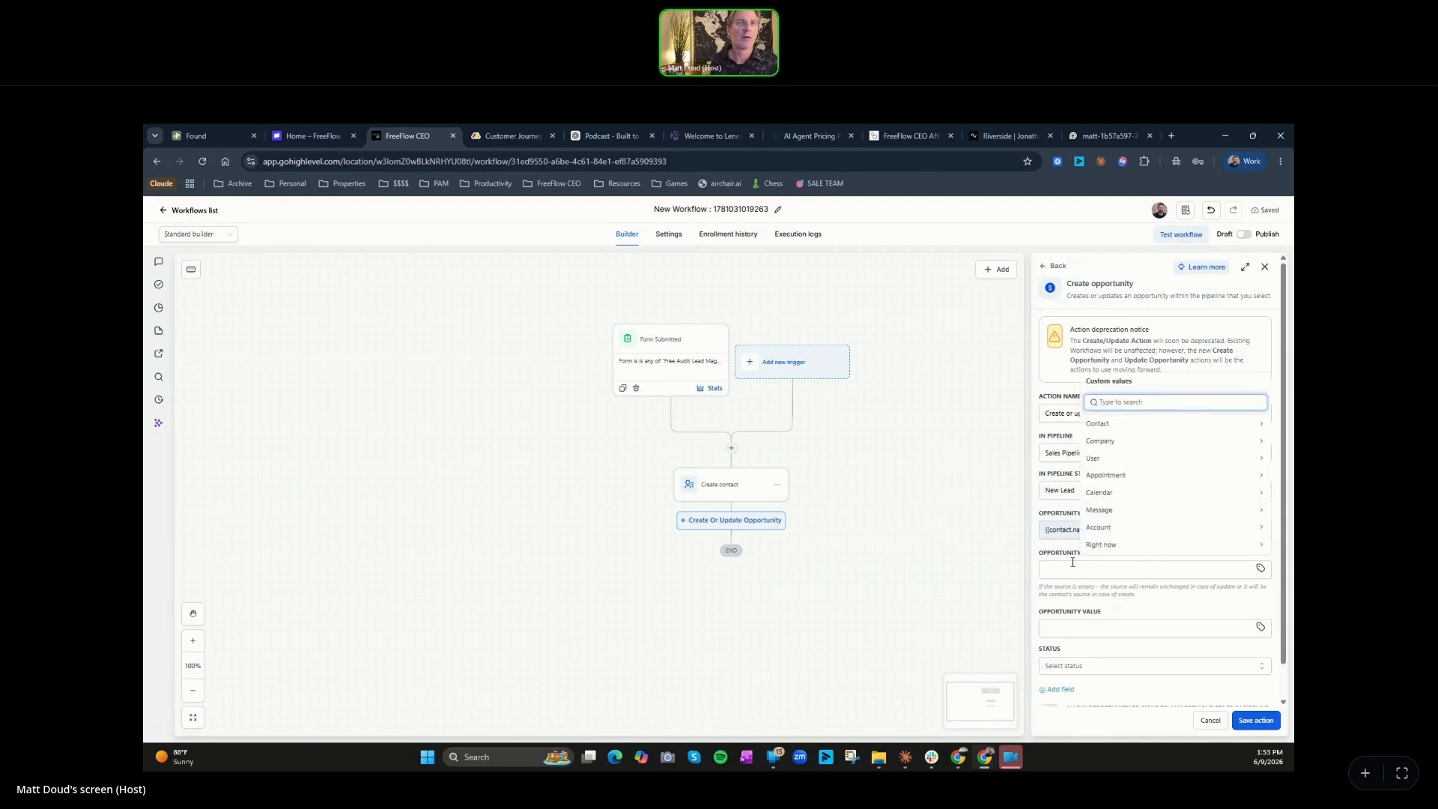
# Step: Look through the Custom Values group for a suitable opportunity source value and close the list without picking one
pyautogui.click(1095, 564)
pyautogui.click(1261, 569)
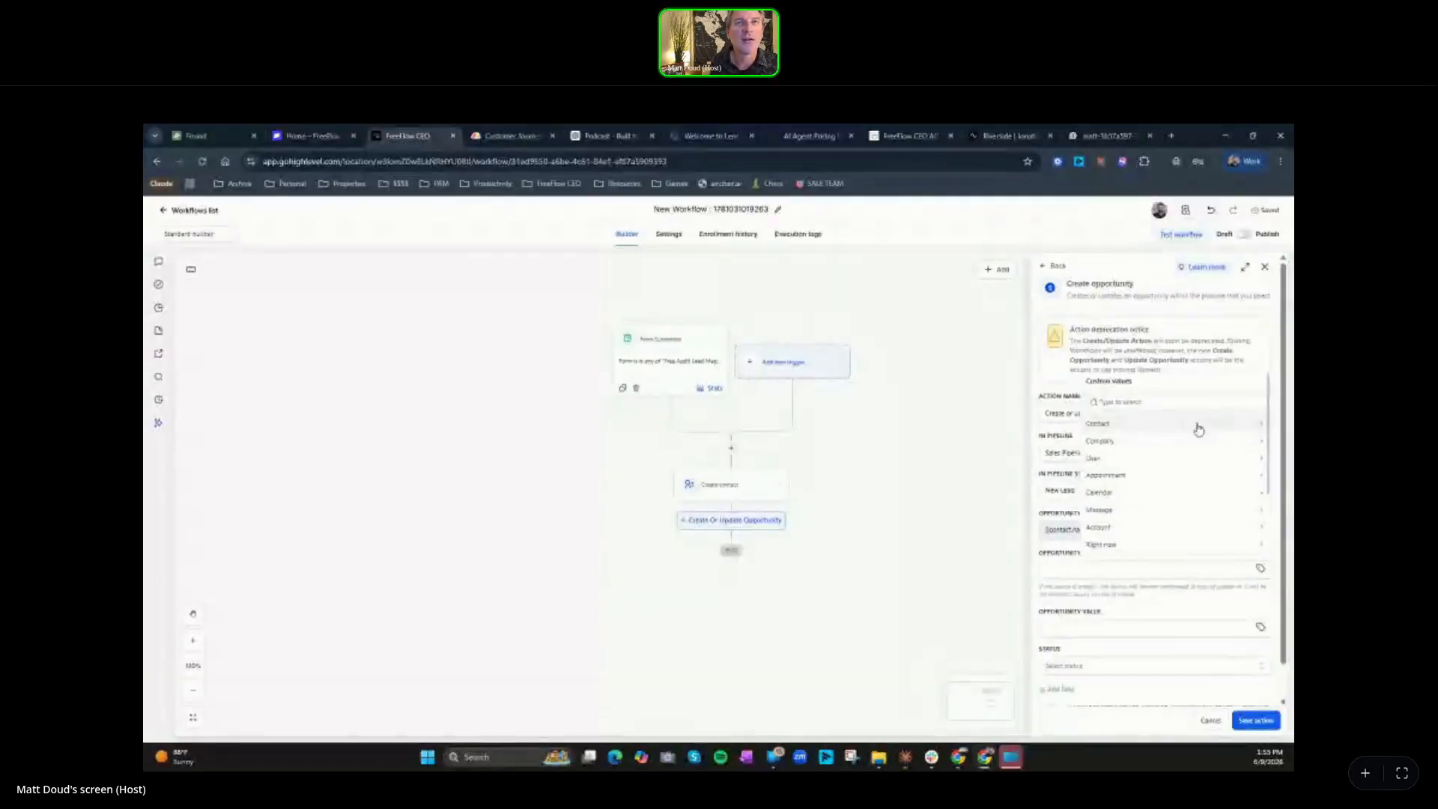
pyautogui.scroll(-2, 1184, 461)
pyautogui.scroll(-1, 1180, 472)
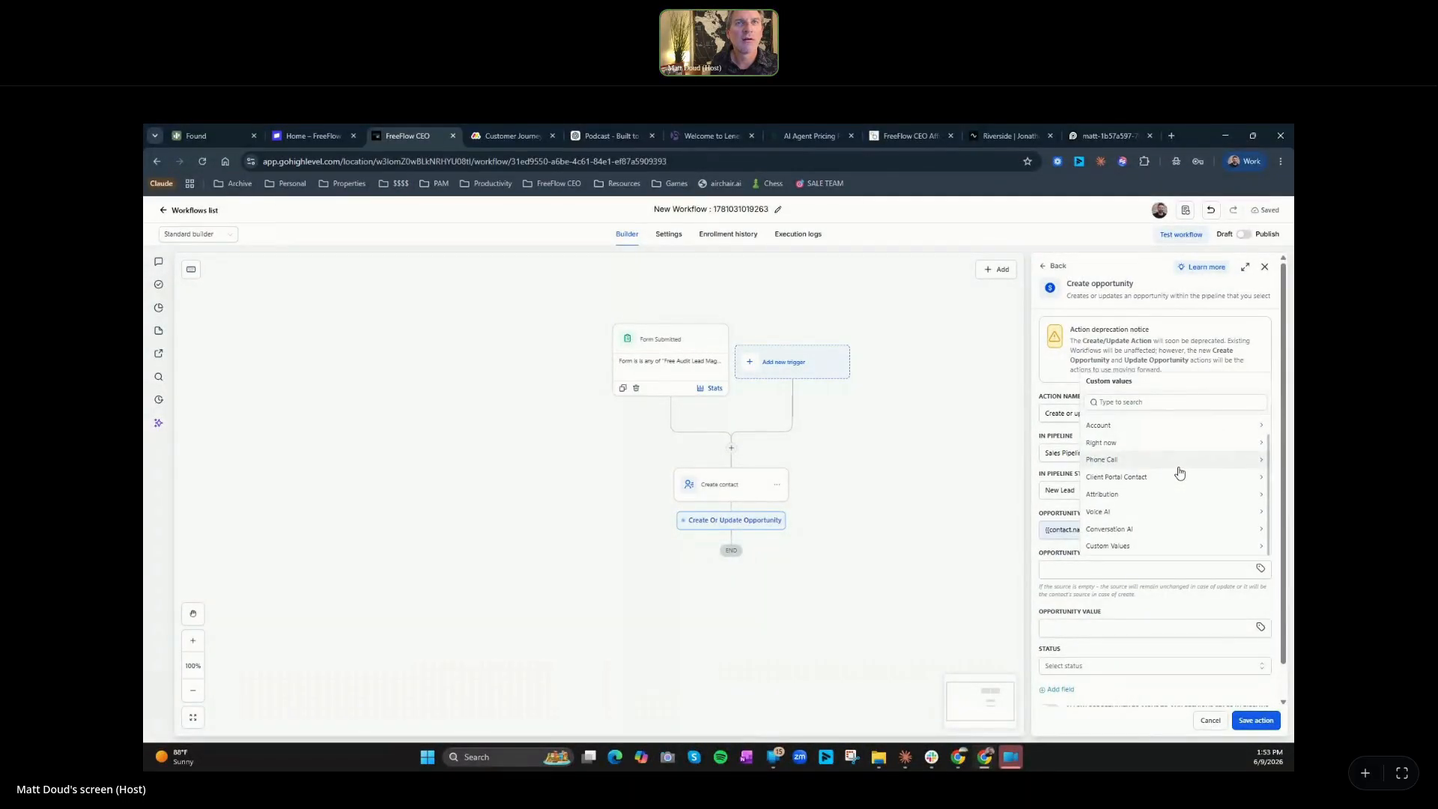
pyautogui.click(1176, 547)
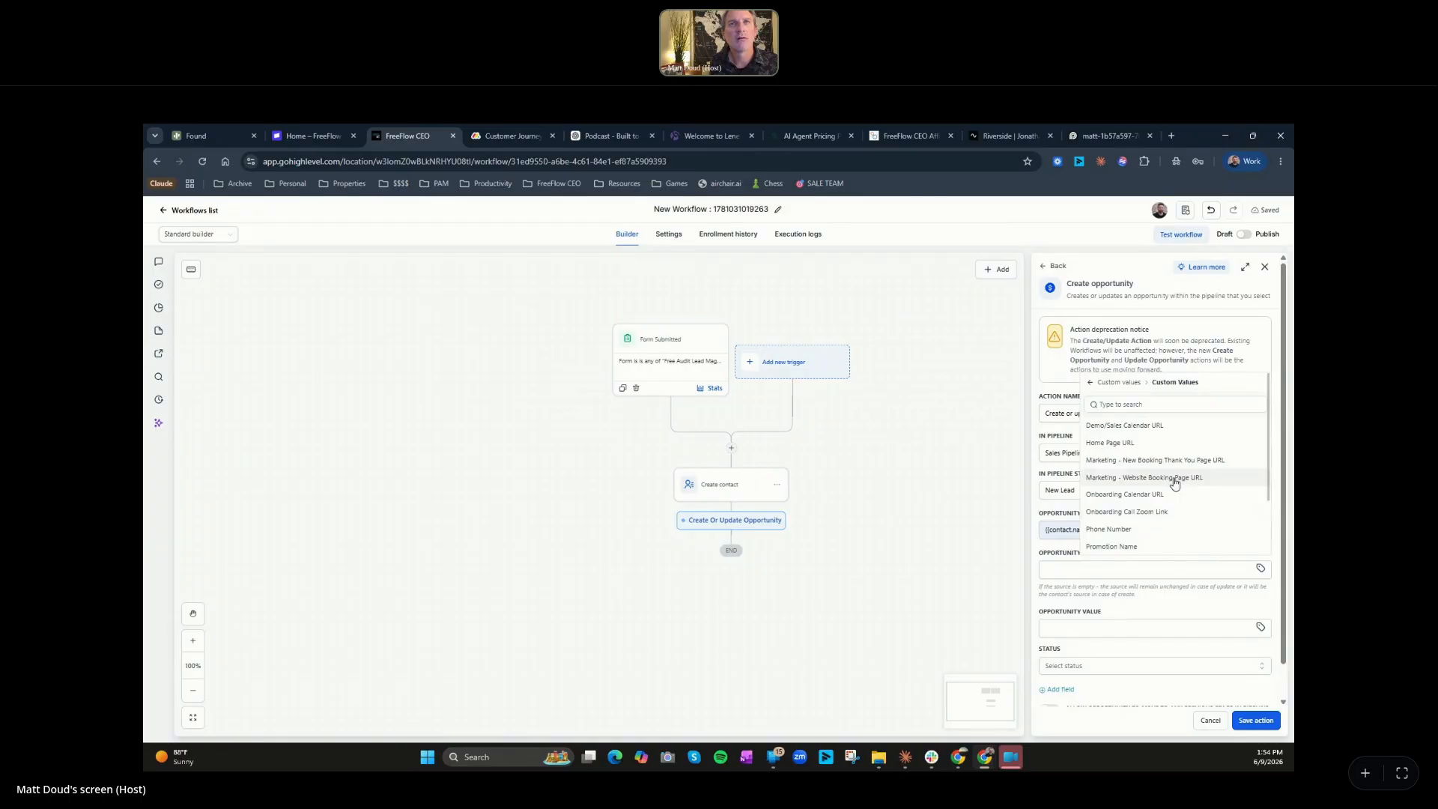
pyautogui.scroll(-2, 1165, 482)
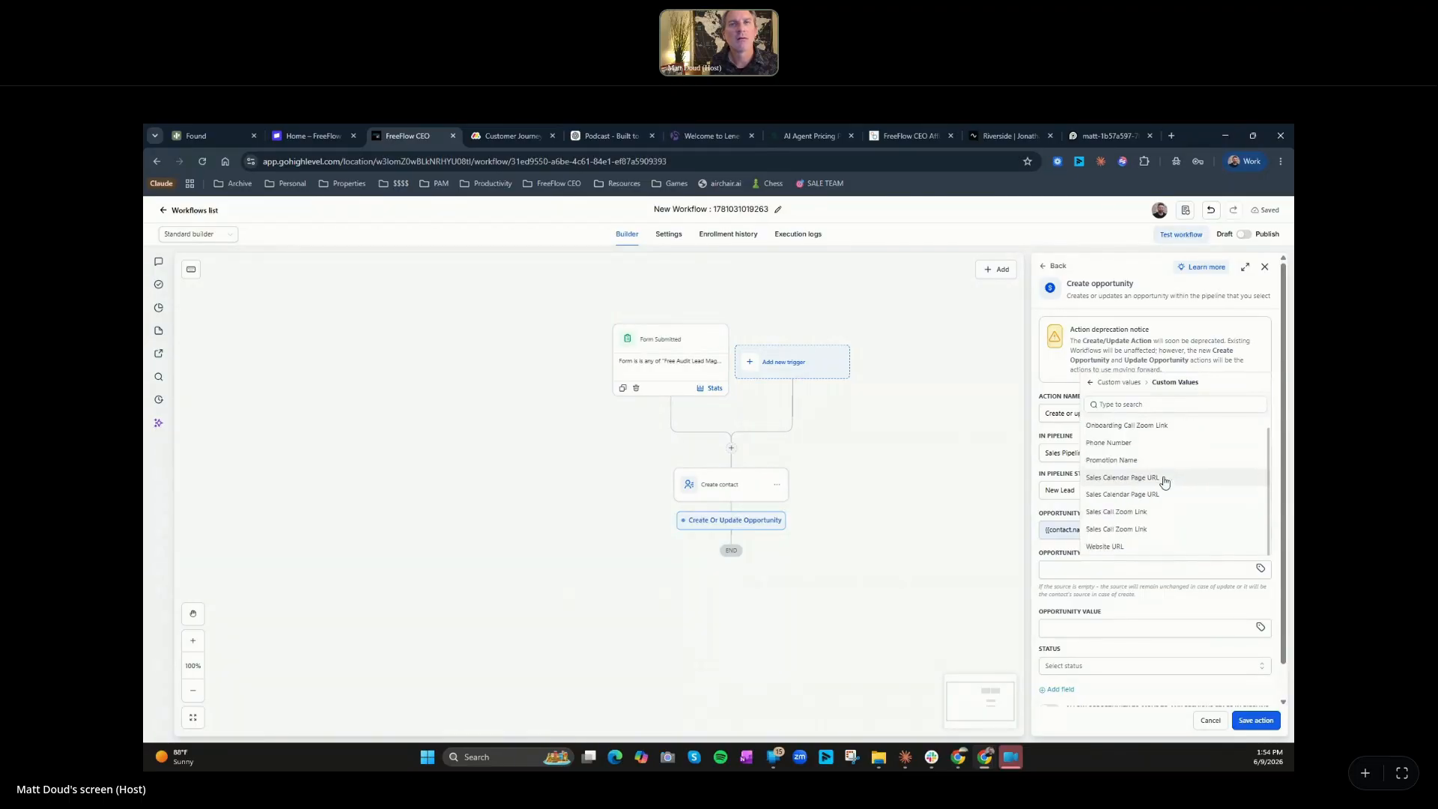
pyautogui.scroll(2, 1165, 482)
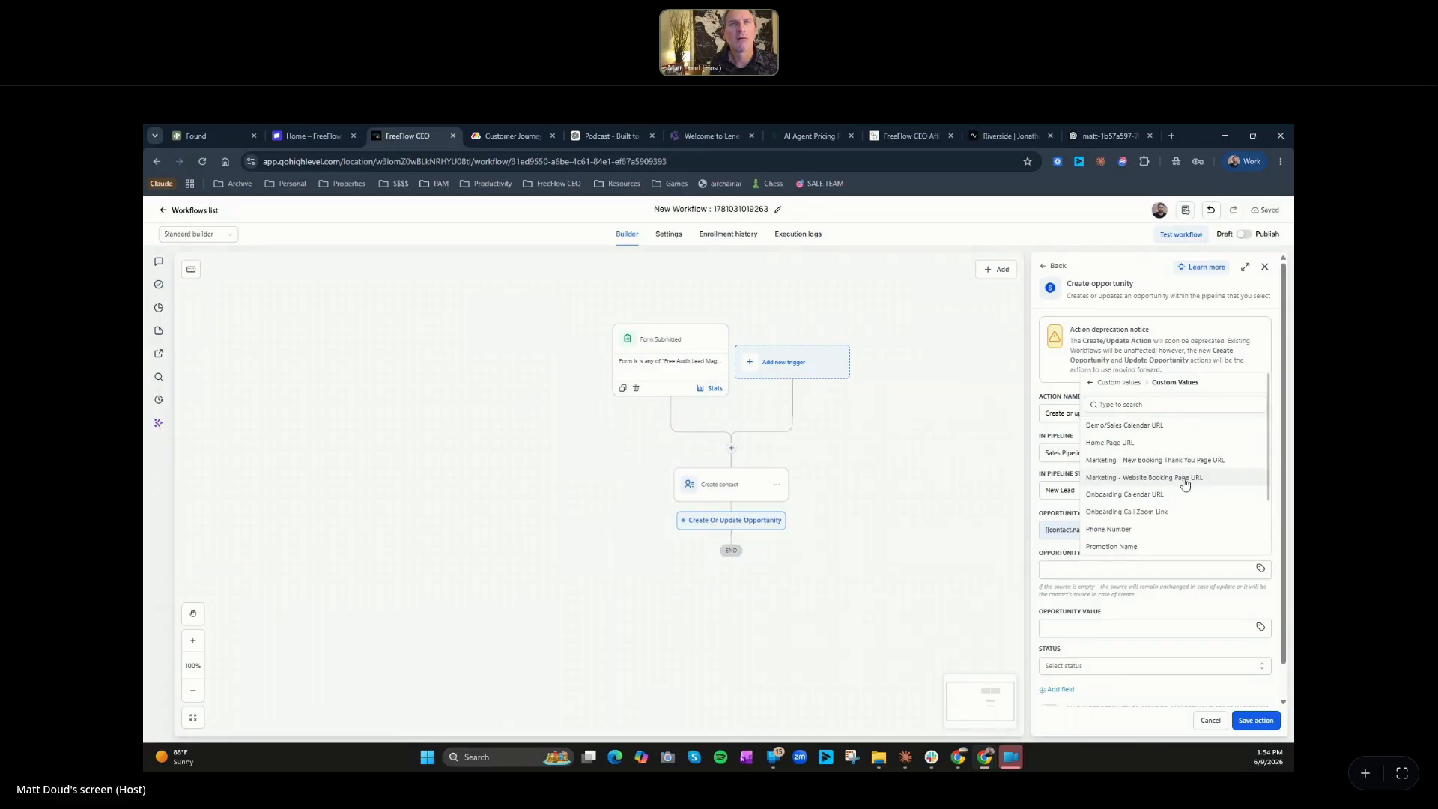
pyautogui.click(1103, 567)
# Step: Set the opportunity status to open and save the Create or update opportunity action
pyautogui.scroll(-1, 1102, 568)
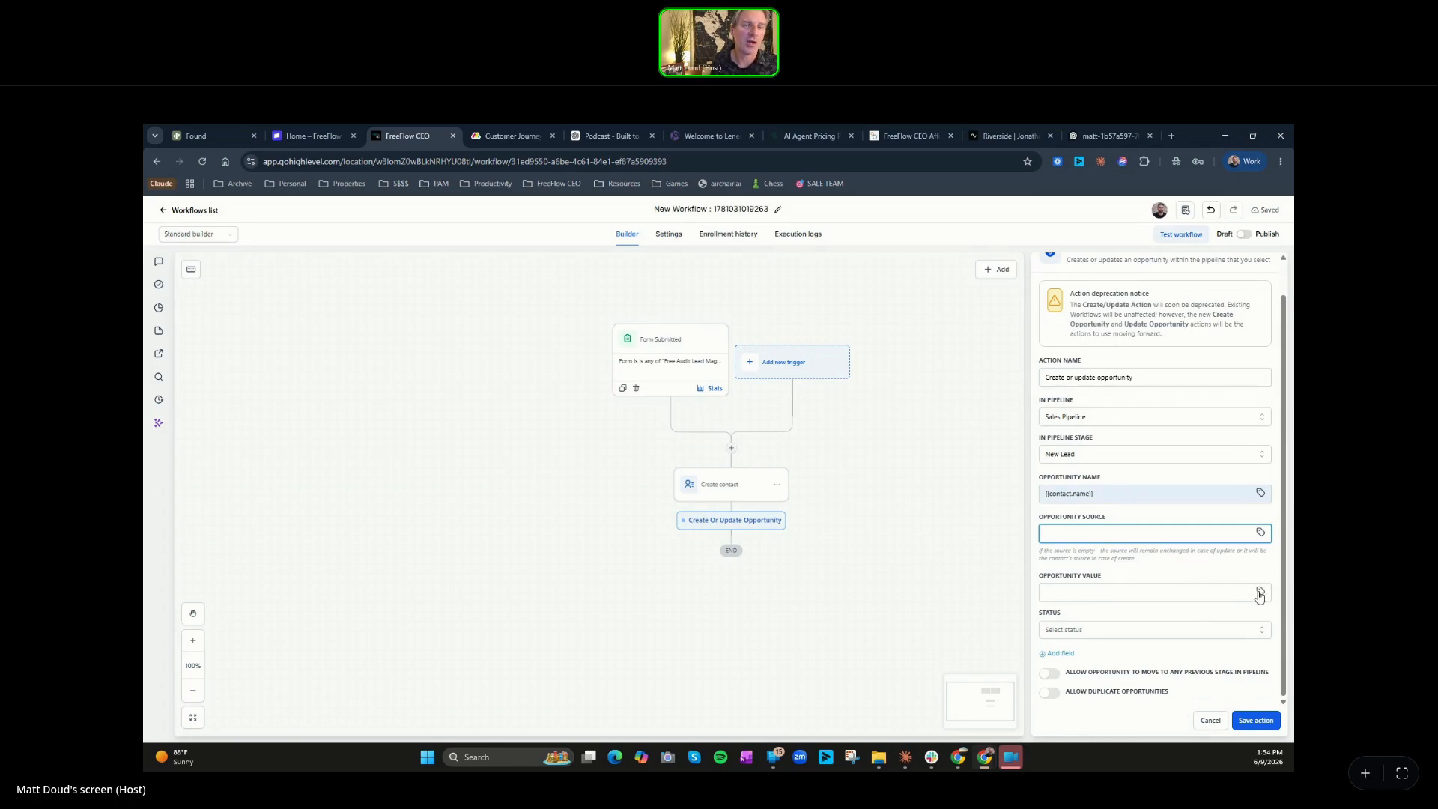
pyautogui.click(1088, 629)
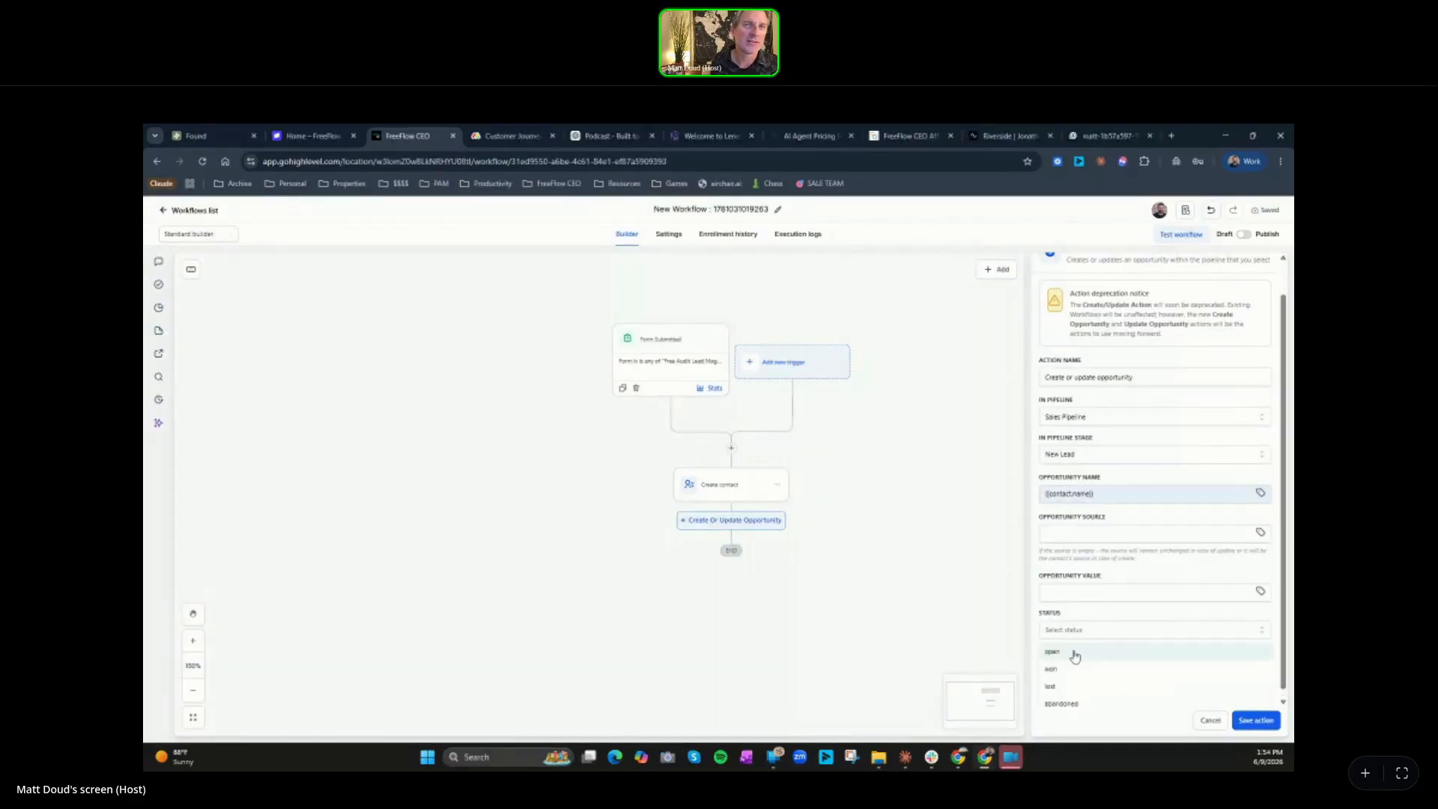
pyautogui.click(1076, 657)
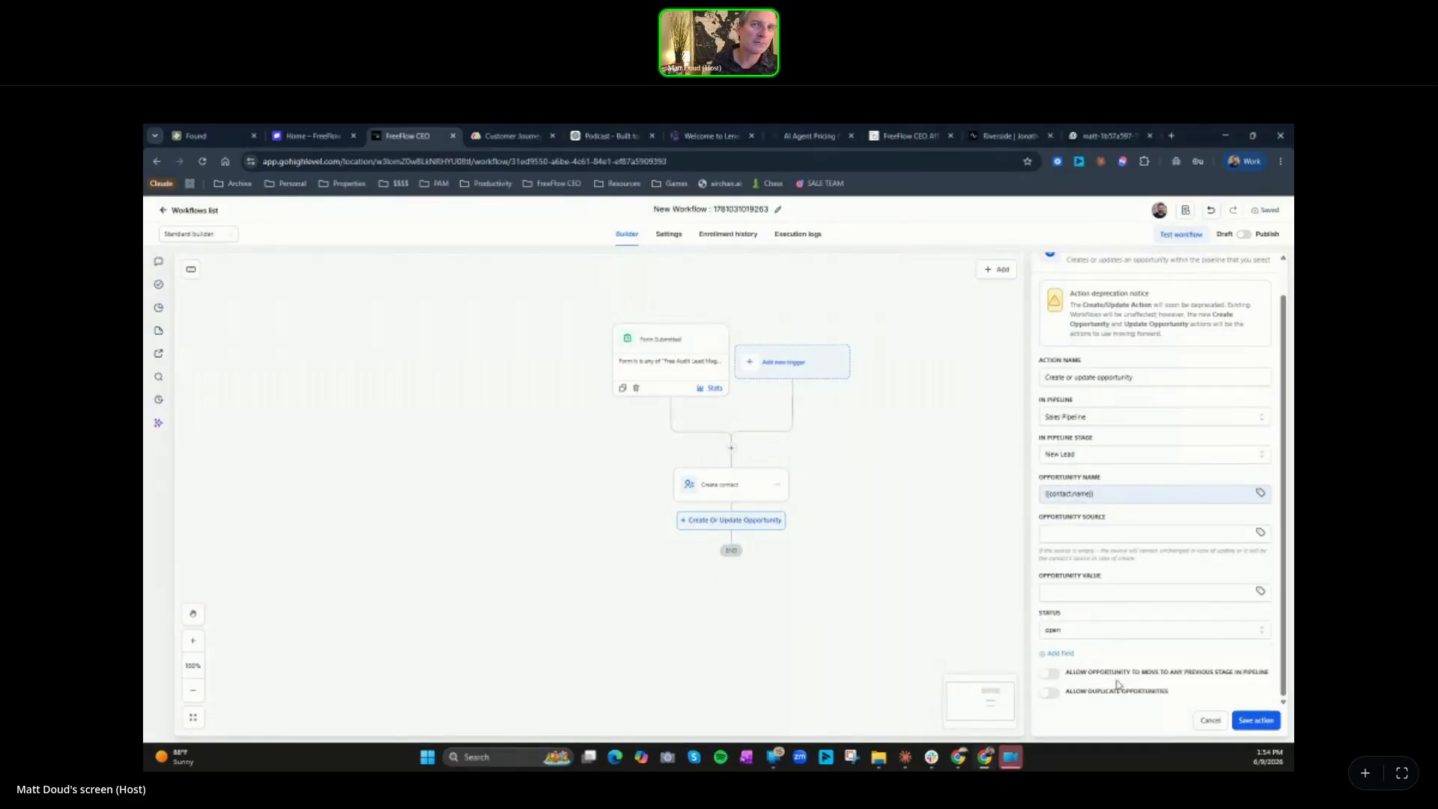
pyautogui.click(1249, 722)
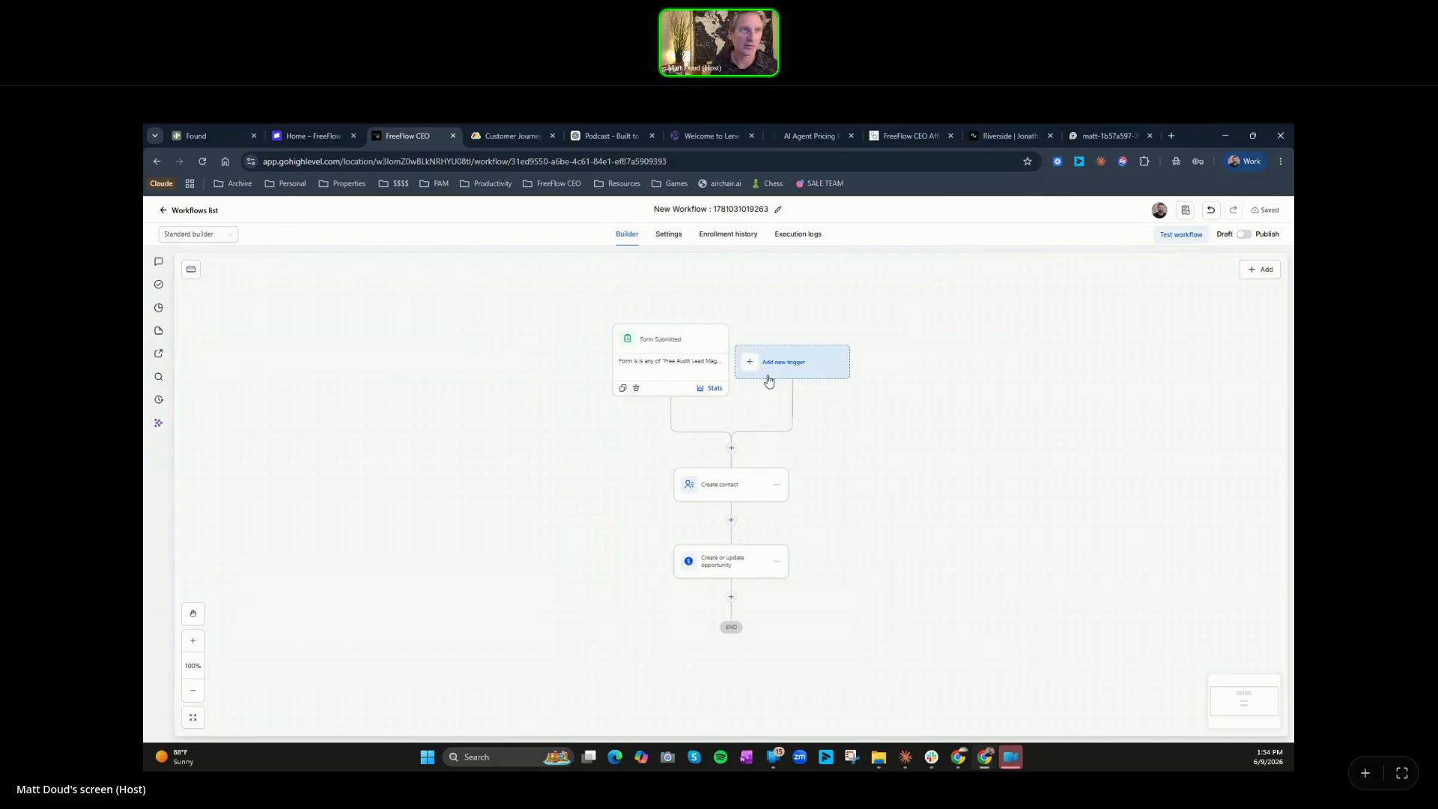
# Step: Add a Send email action after the Create or update opportunity action, finding it by searching for "send"
pyautogui.click(732, 599)
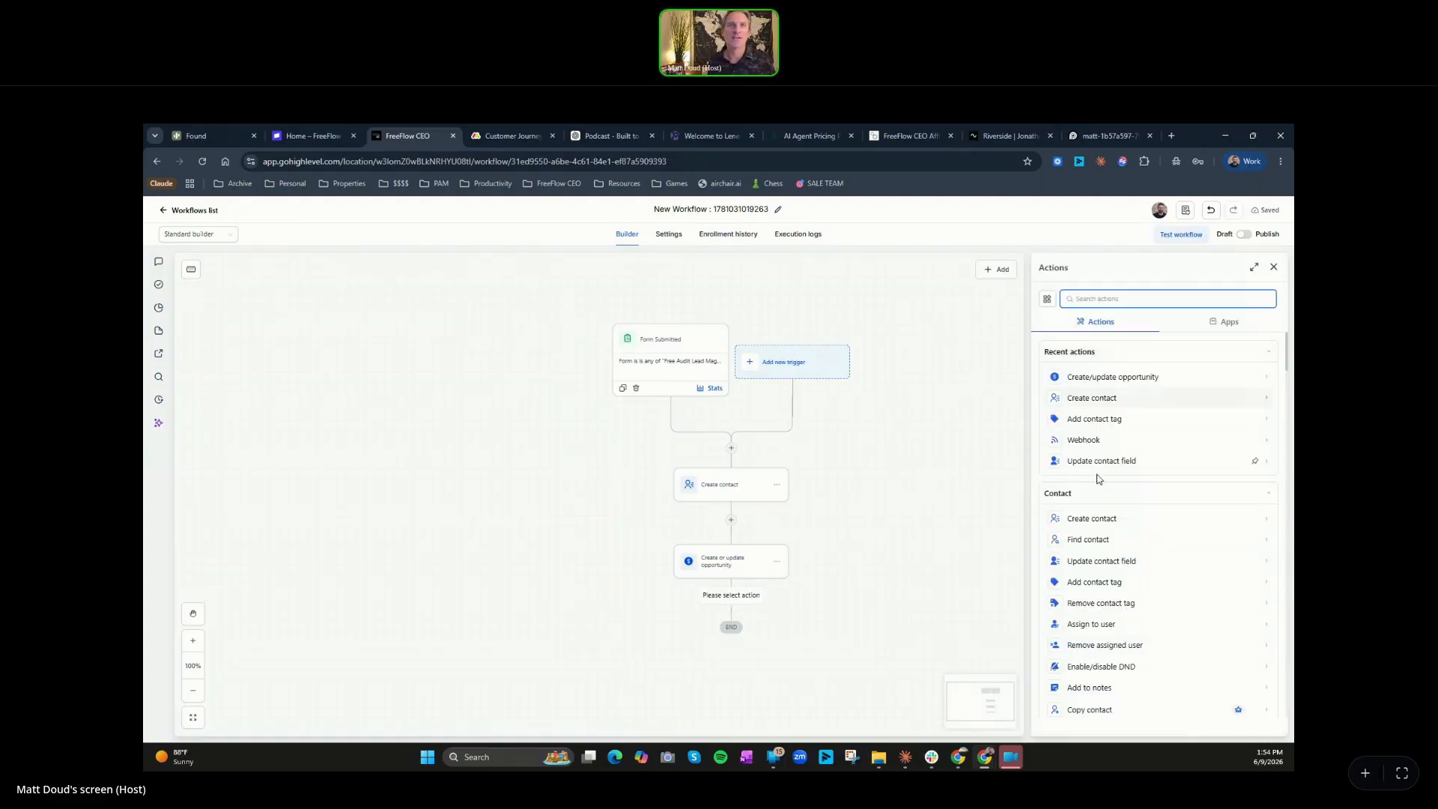
pyautogui.write('send')
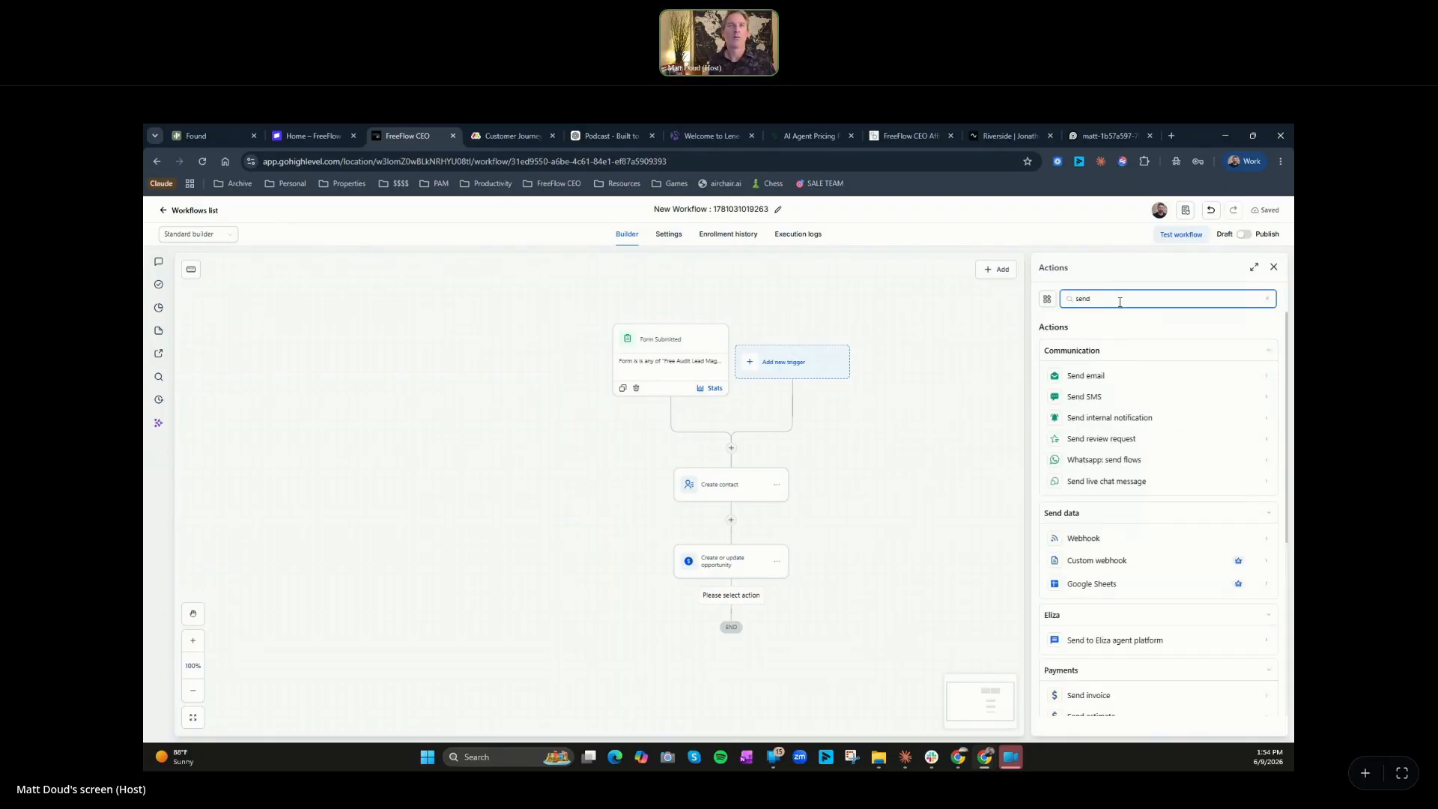
pyautogui.click(1129, 377)
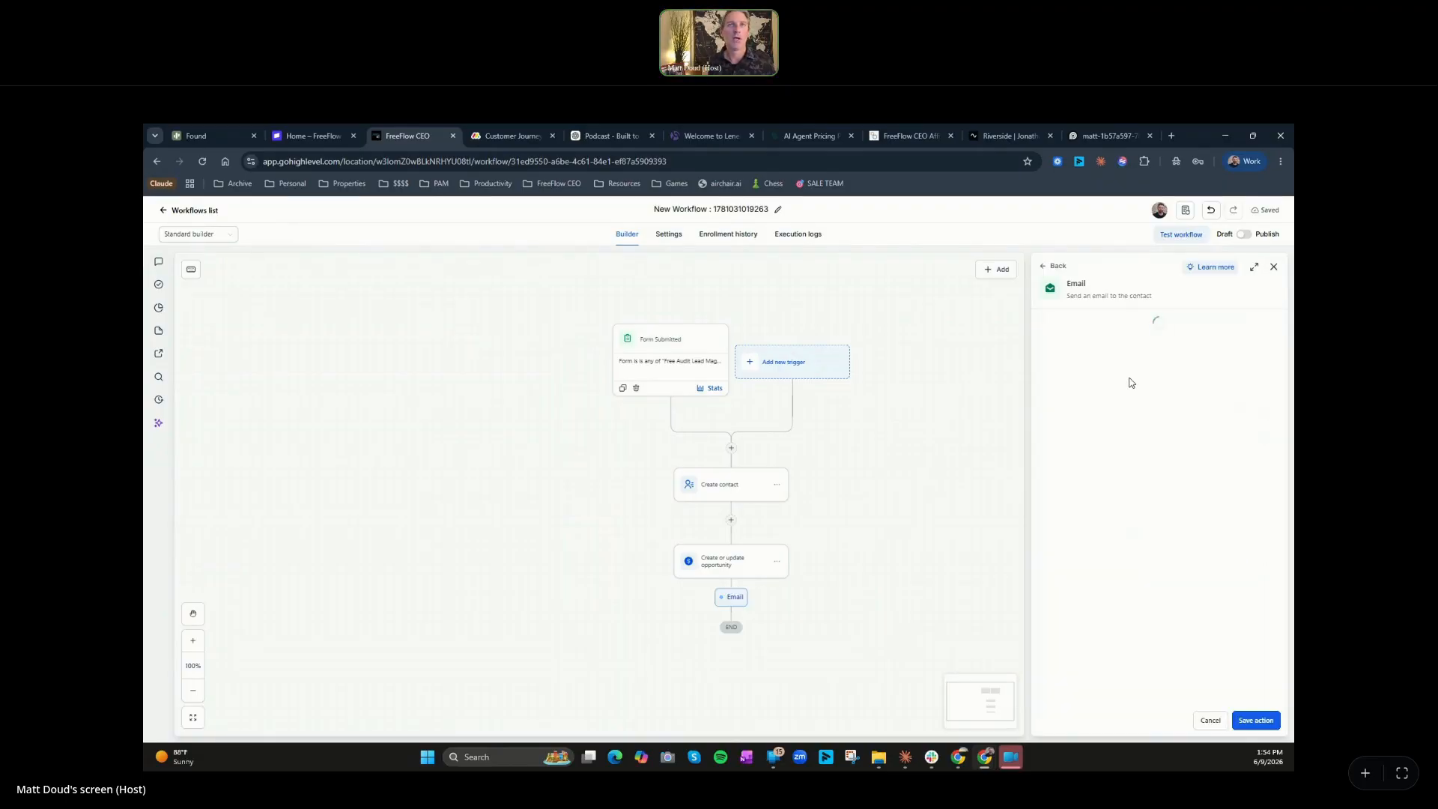
# Step: Set the email's sender to the user's custom values: from name {{user.first_name}} and from email {{user.email}}
pyautogui.click(1119, 399)
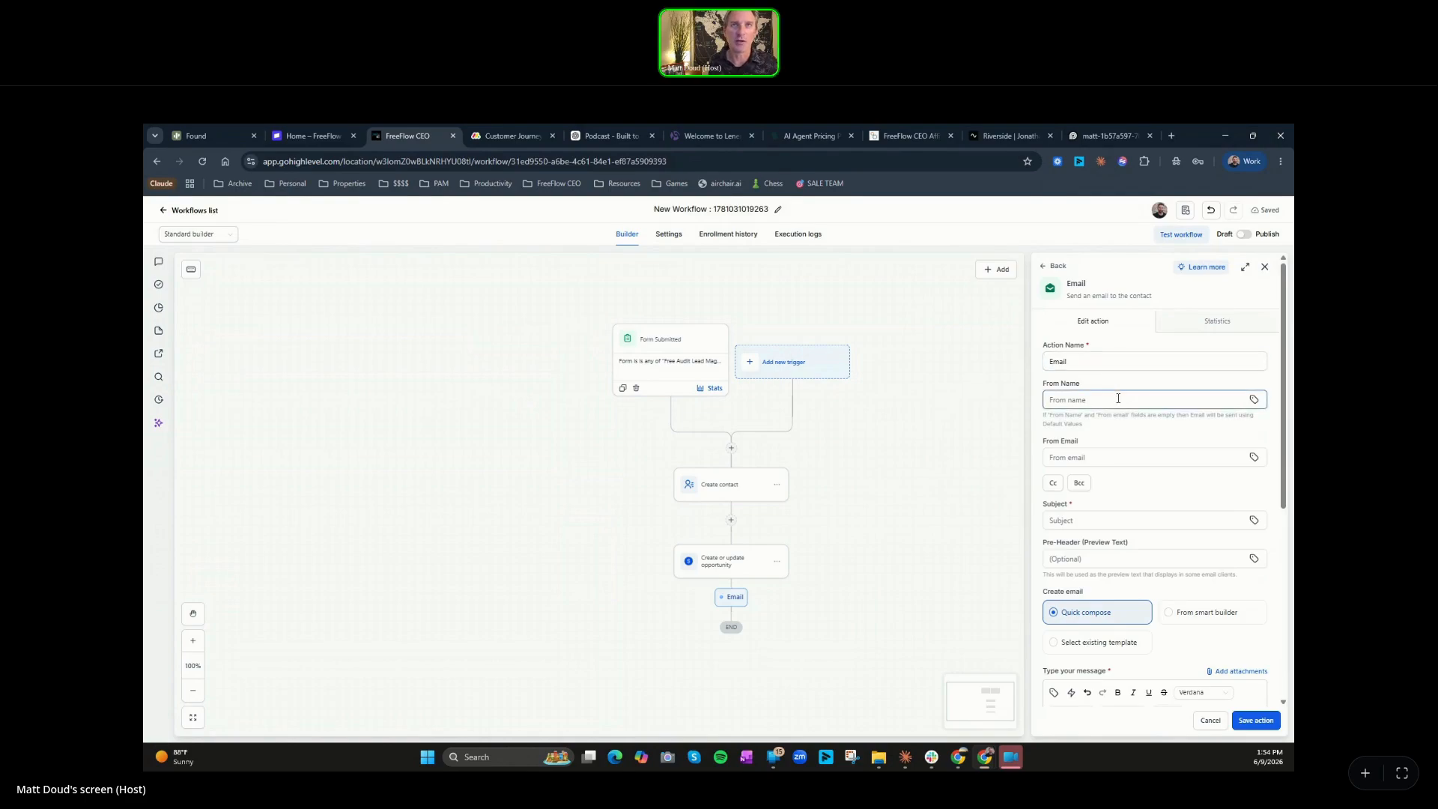
pyautogui.click(1254, 399)
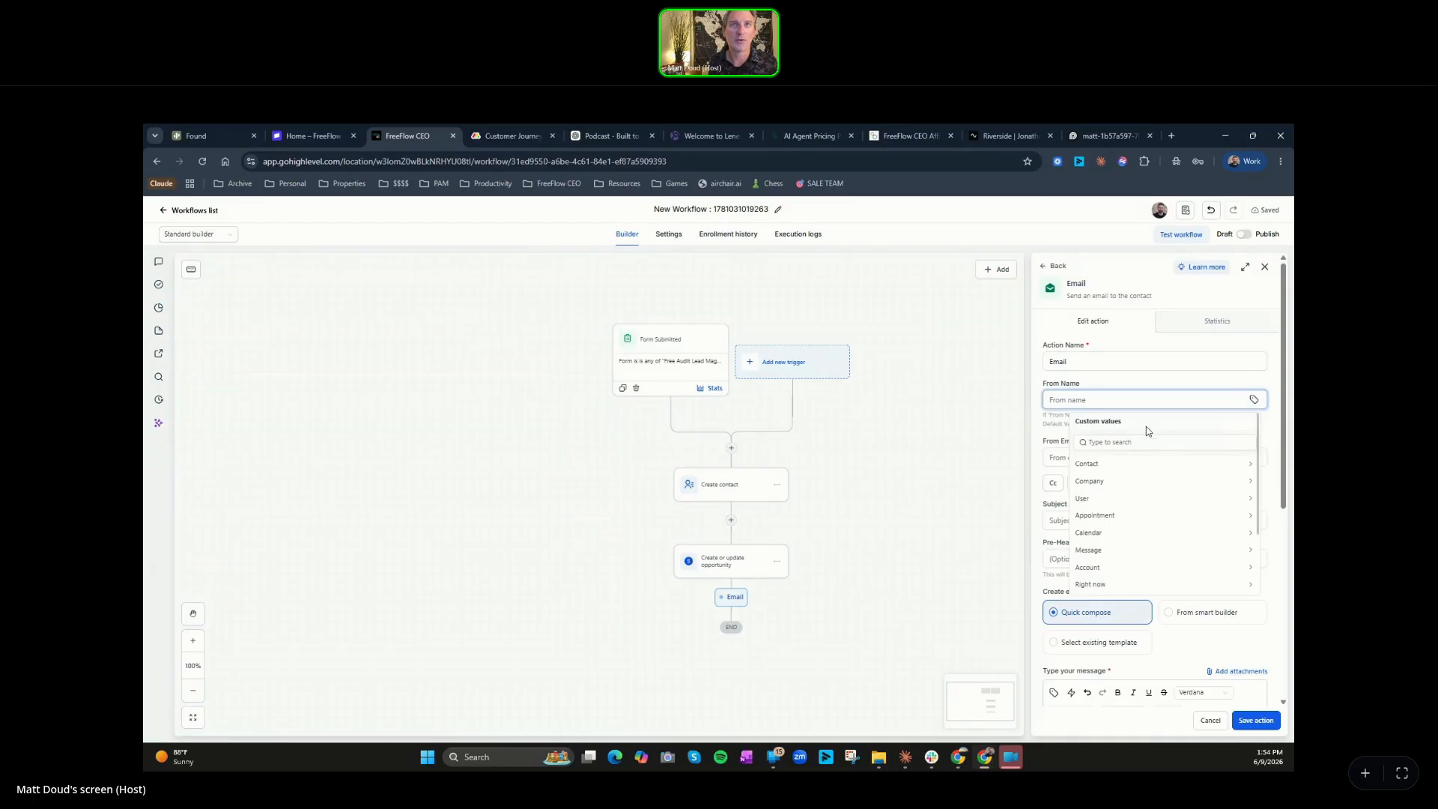
pyautogui.click(1113, 498)
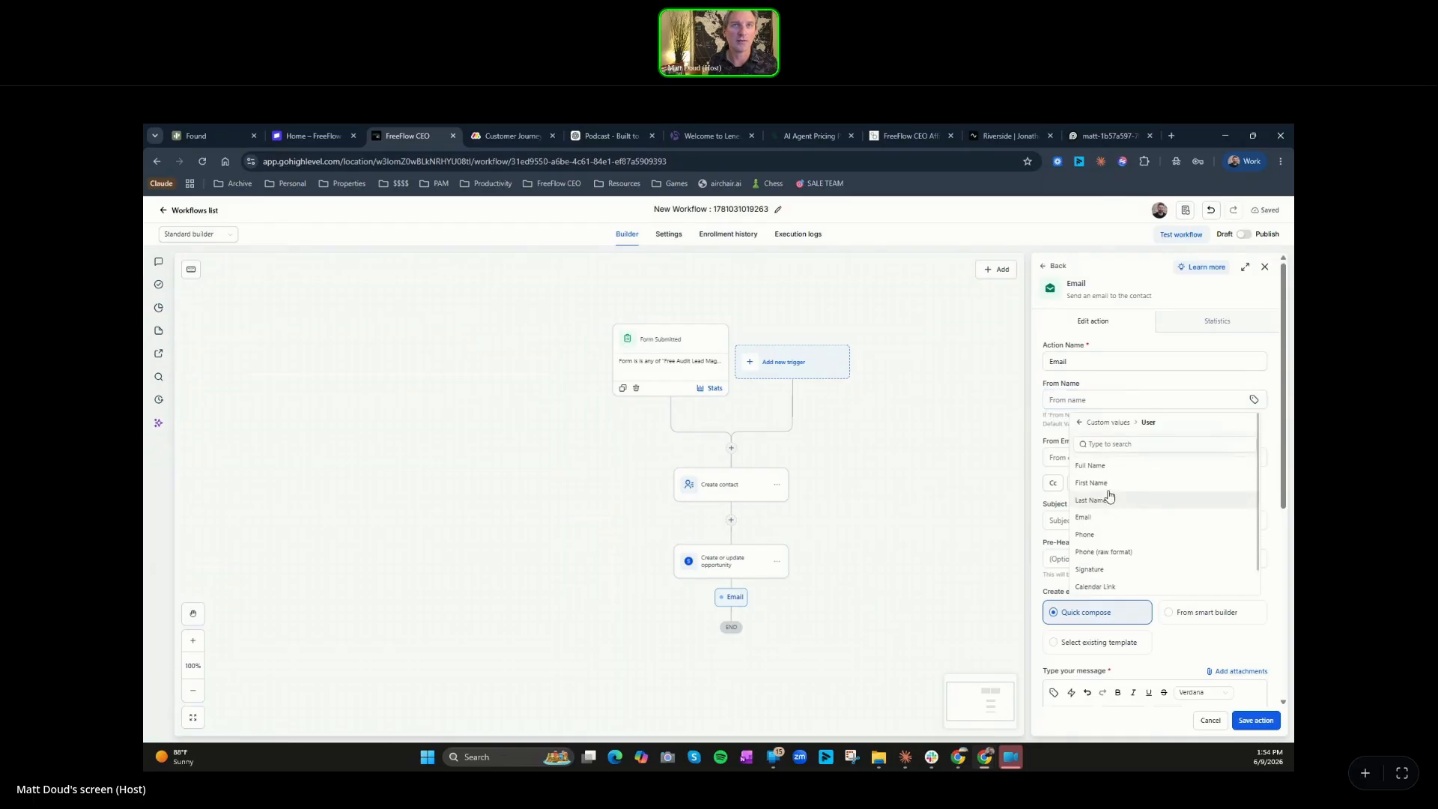
pyautogui.click(1114, 483)
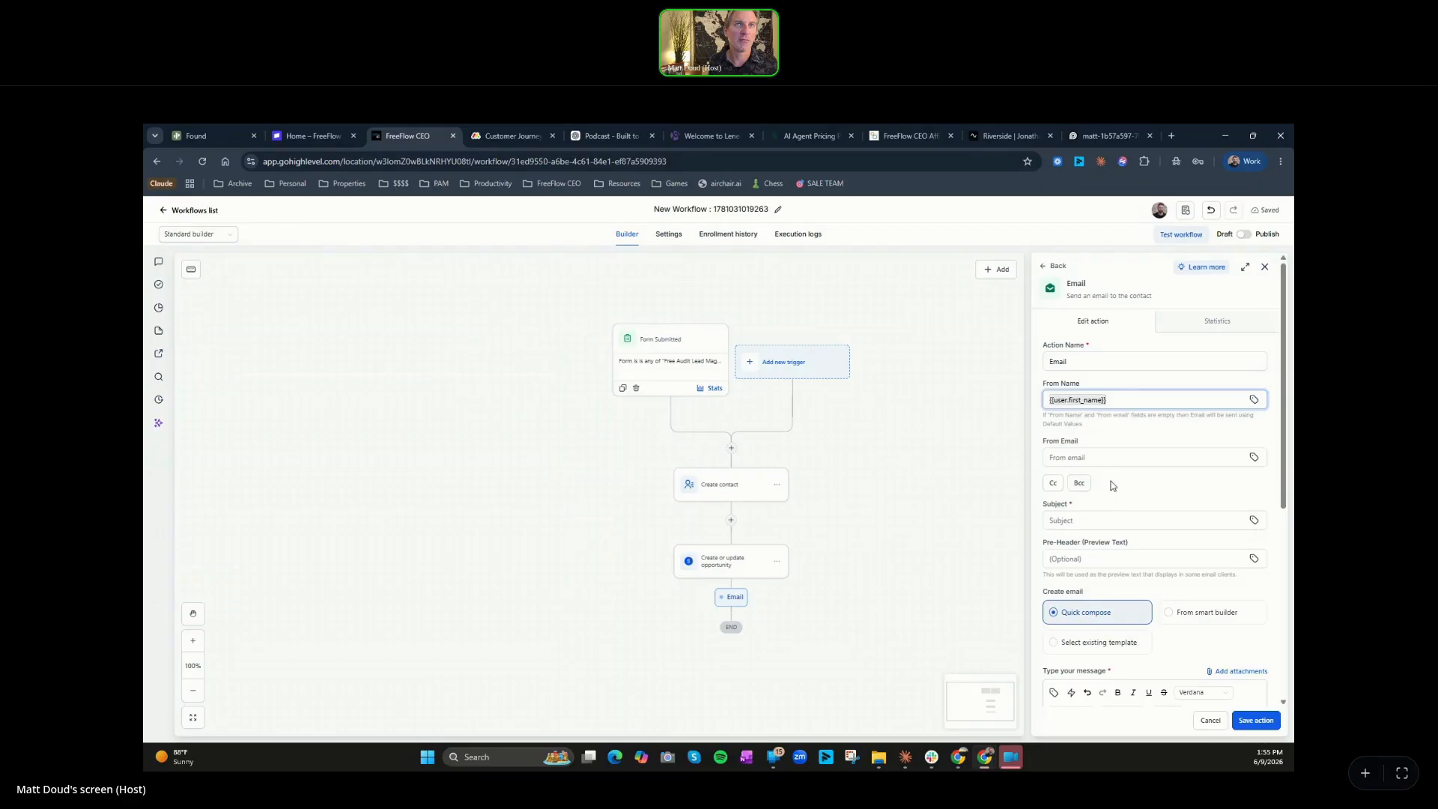
pyautogui.click(1254, 457)
pyautogui.click(1094, 558)
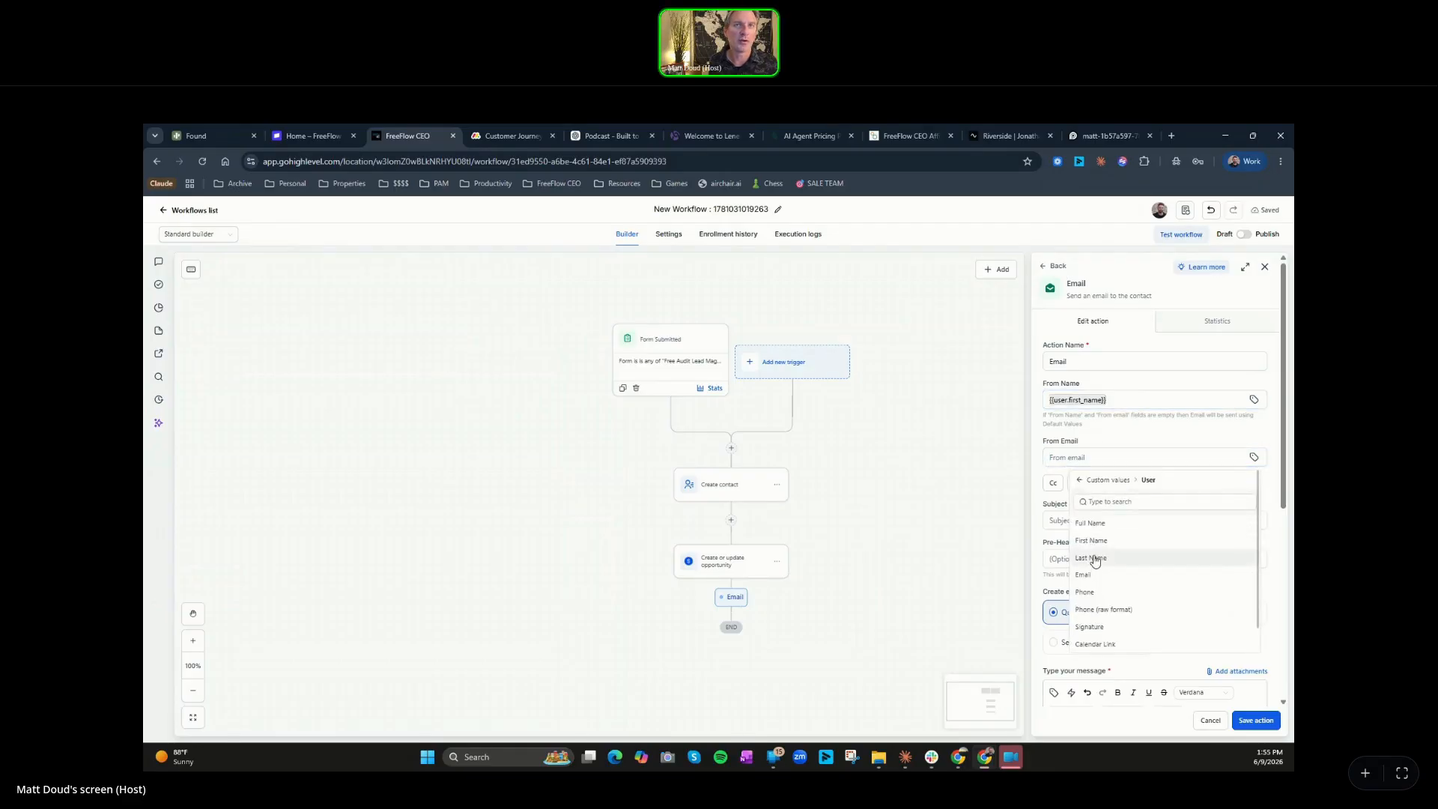
pyautogui.click(1098, 581)
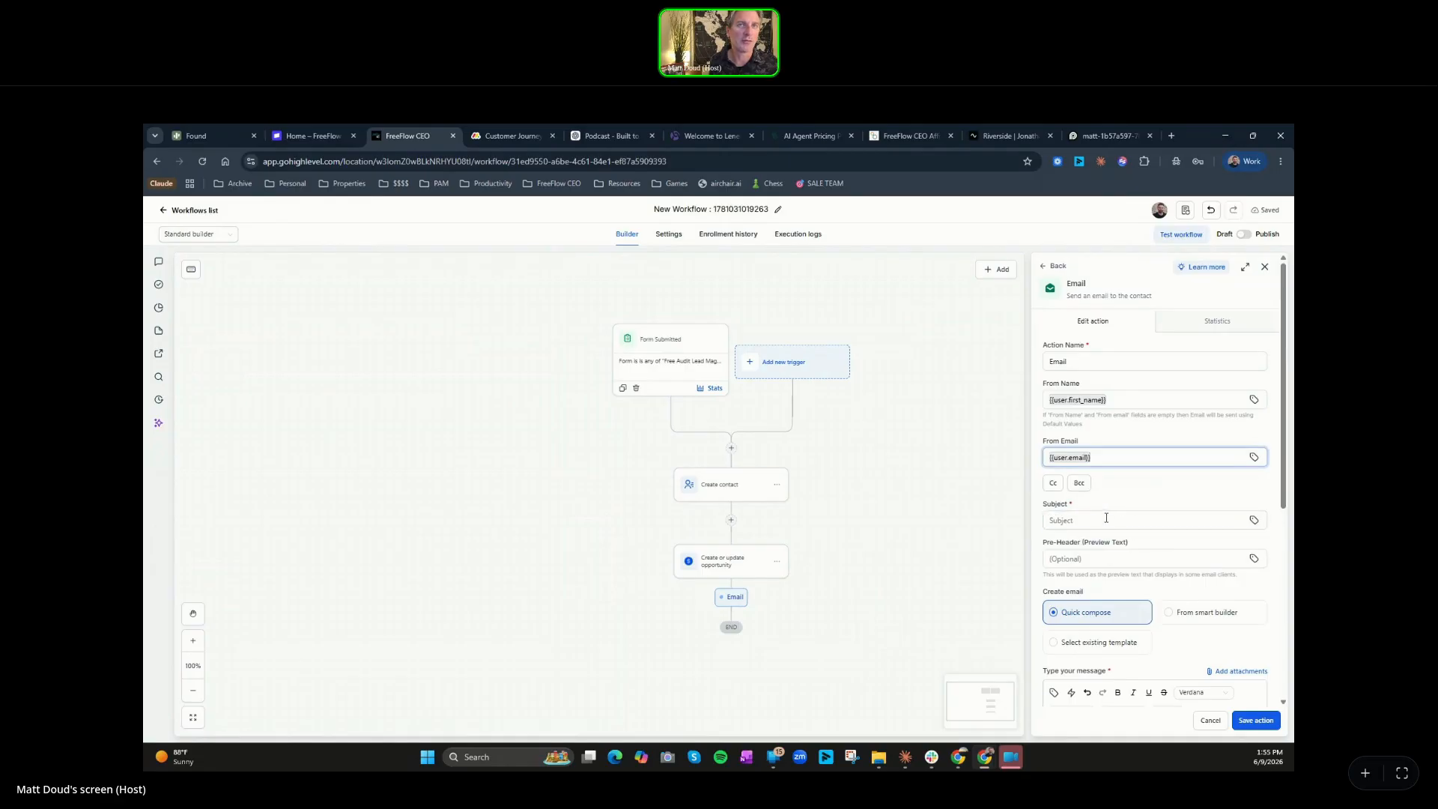
# Step: Enter "Welcome" as the email's subject
pyautogui.click(1101, 522)
pyautogui.write('Wel')
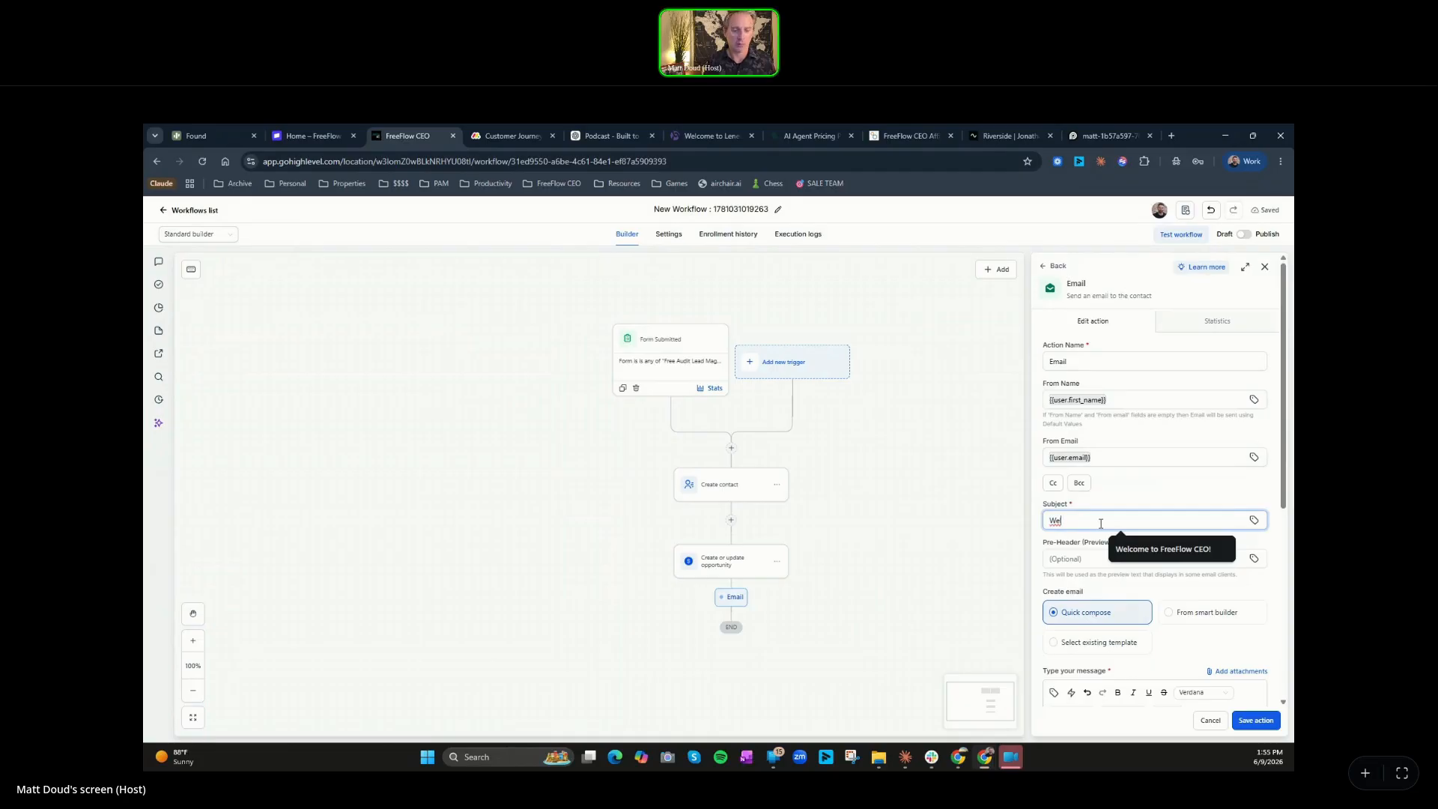
pyautogui.write('lcome')
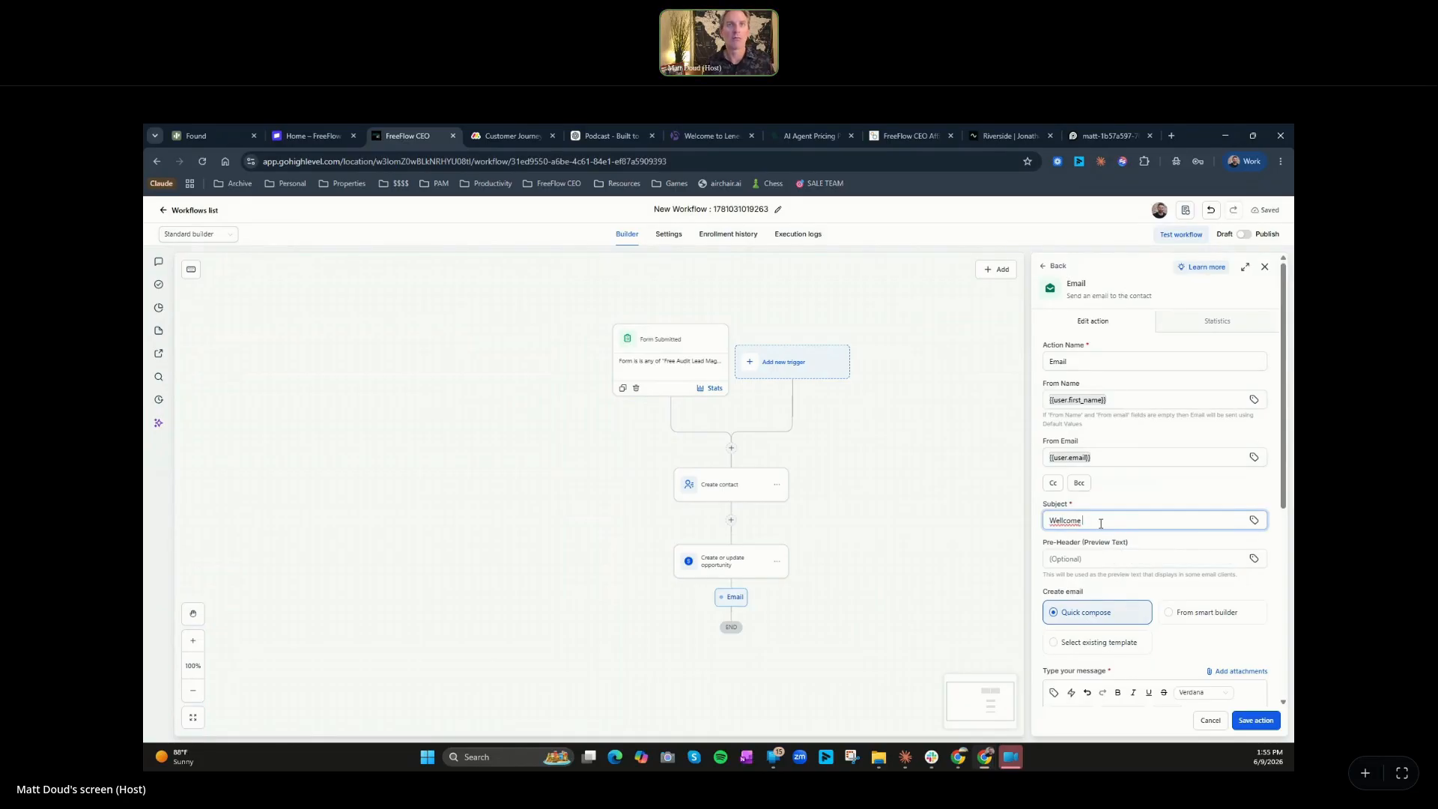
pyautogui.press('BackSpace')
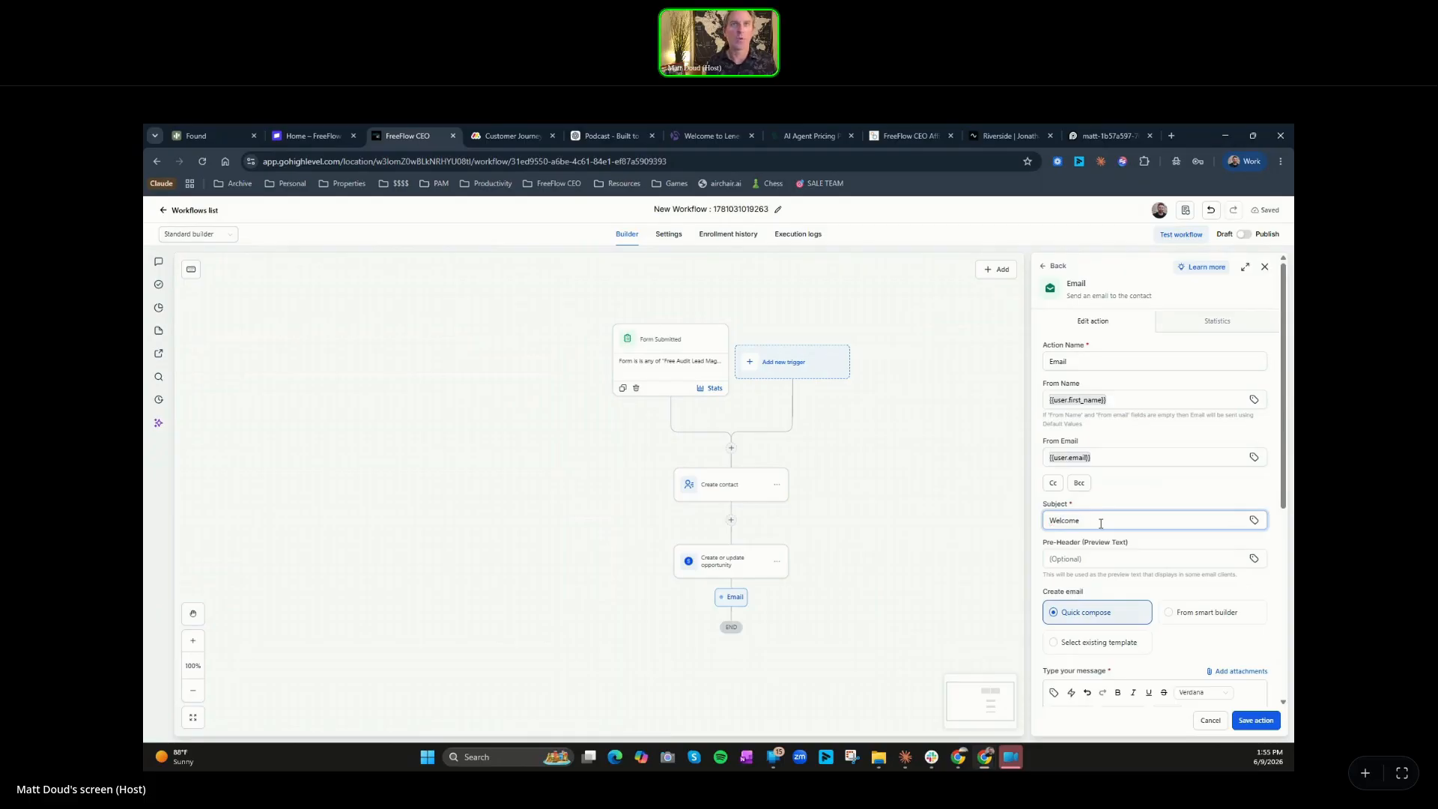
# Step: Build the email from the existing Marketing Campaign template and save the Email action
pyautogui.scroll(-3, 1132, 592)
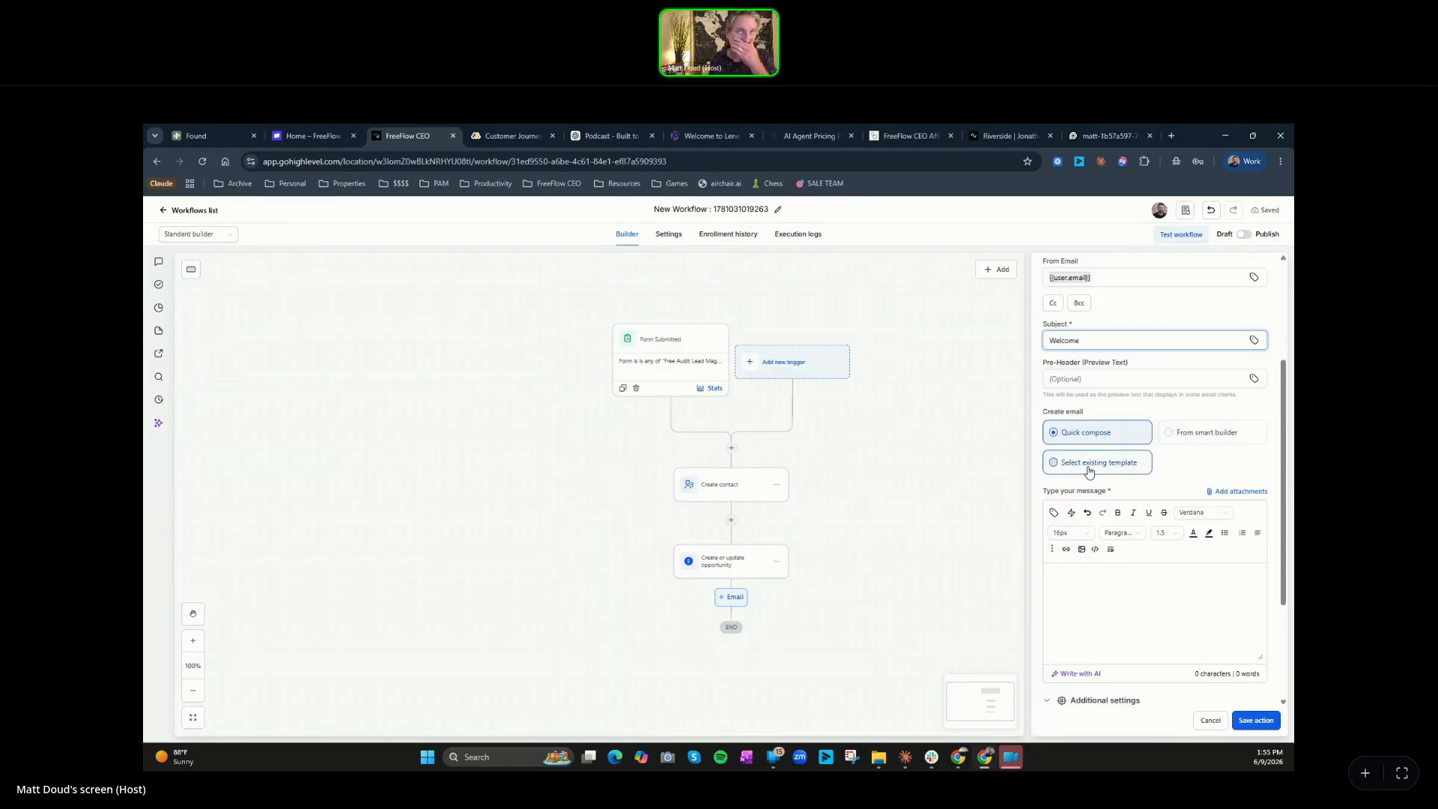
pyautogui.click(1089, 464)
pyautogui.scroll(-1, 1117, 487)
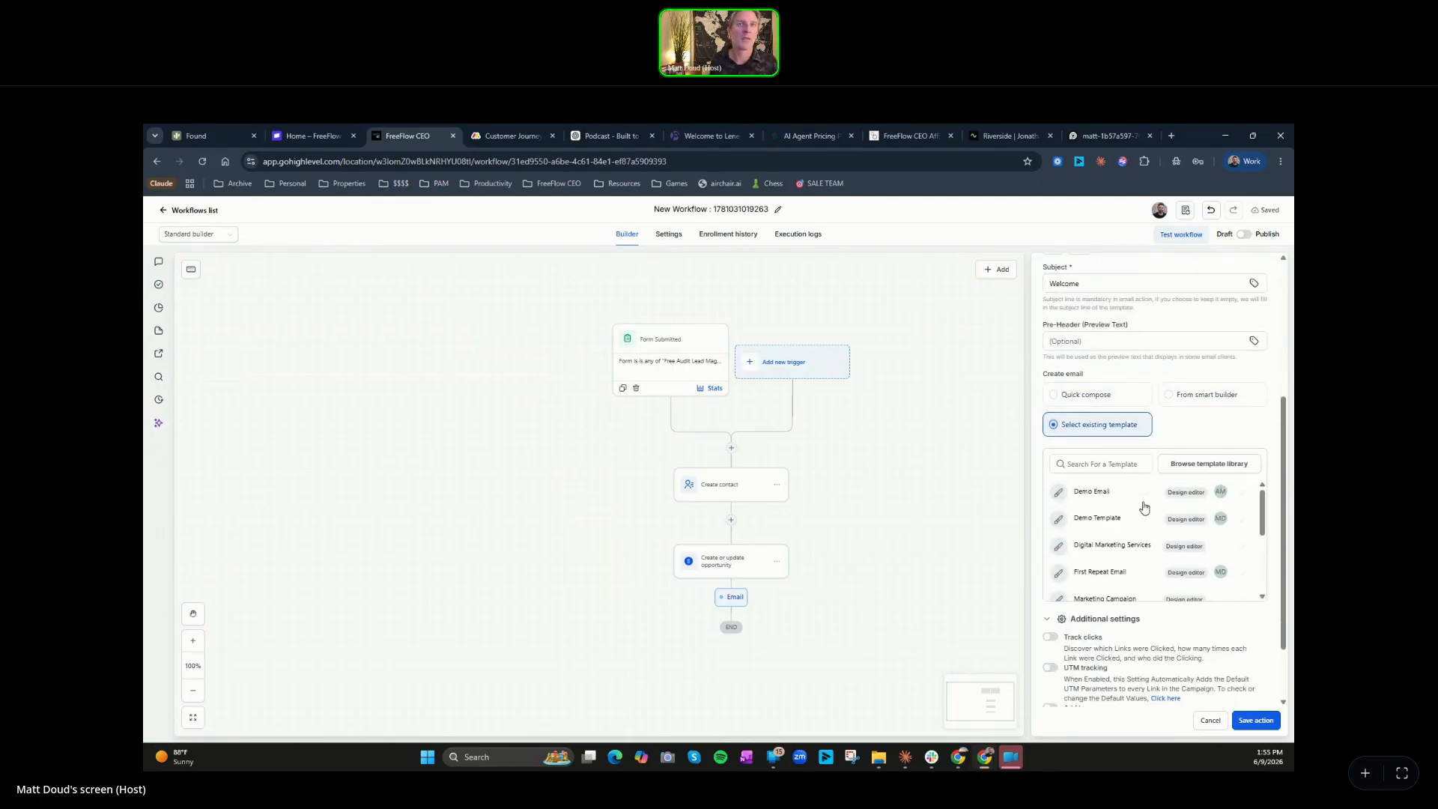
pyautogui.scroll(-3, 1144, 525)
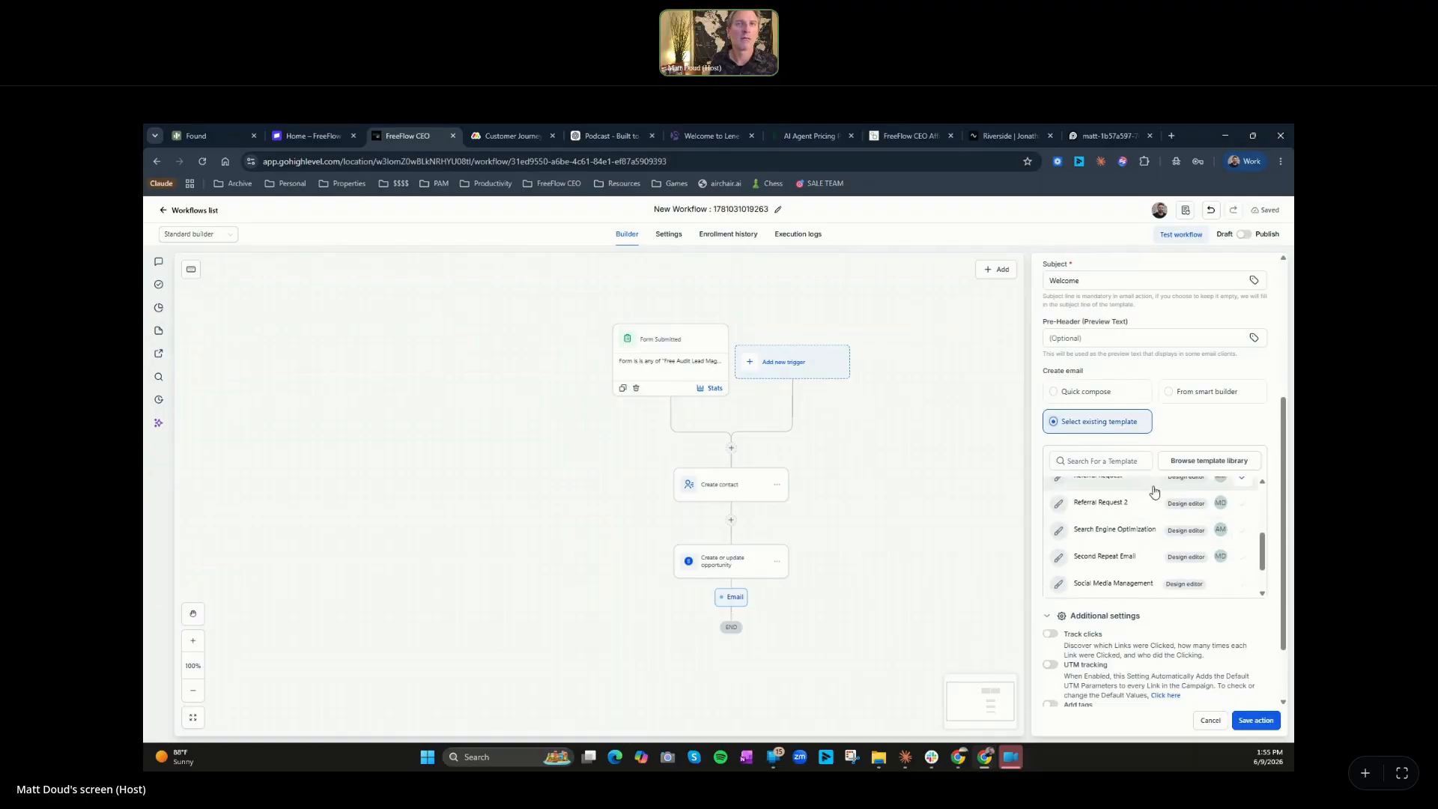
pyautogui.scroll(-1, 1153, 496)
pyautogui.click(1132, 516)
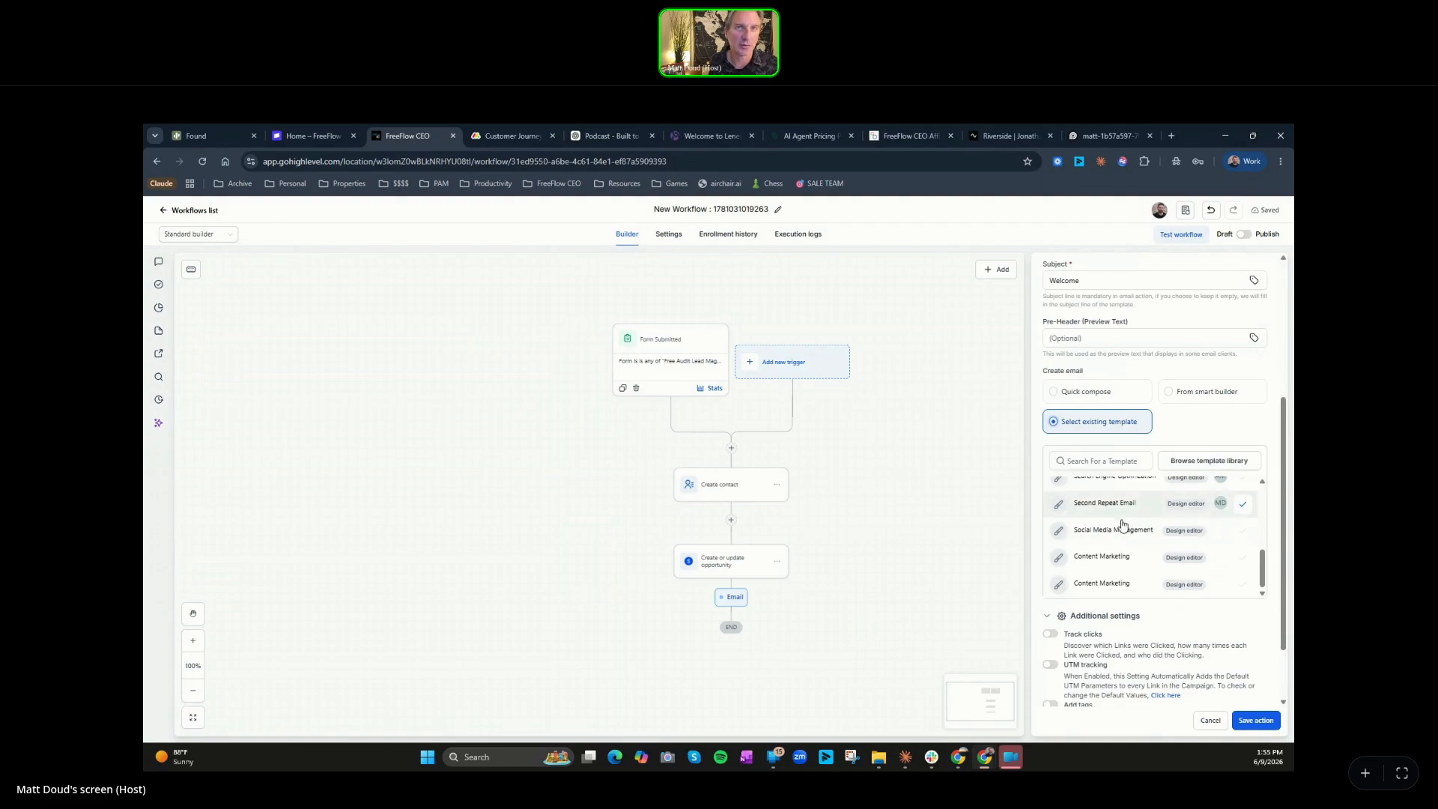
pyautogui.scroll(-1, 1123, 535)
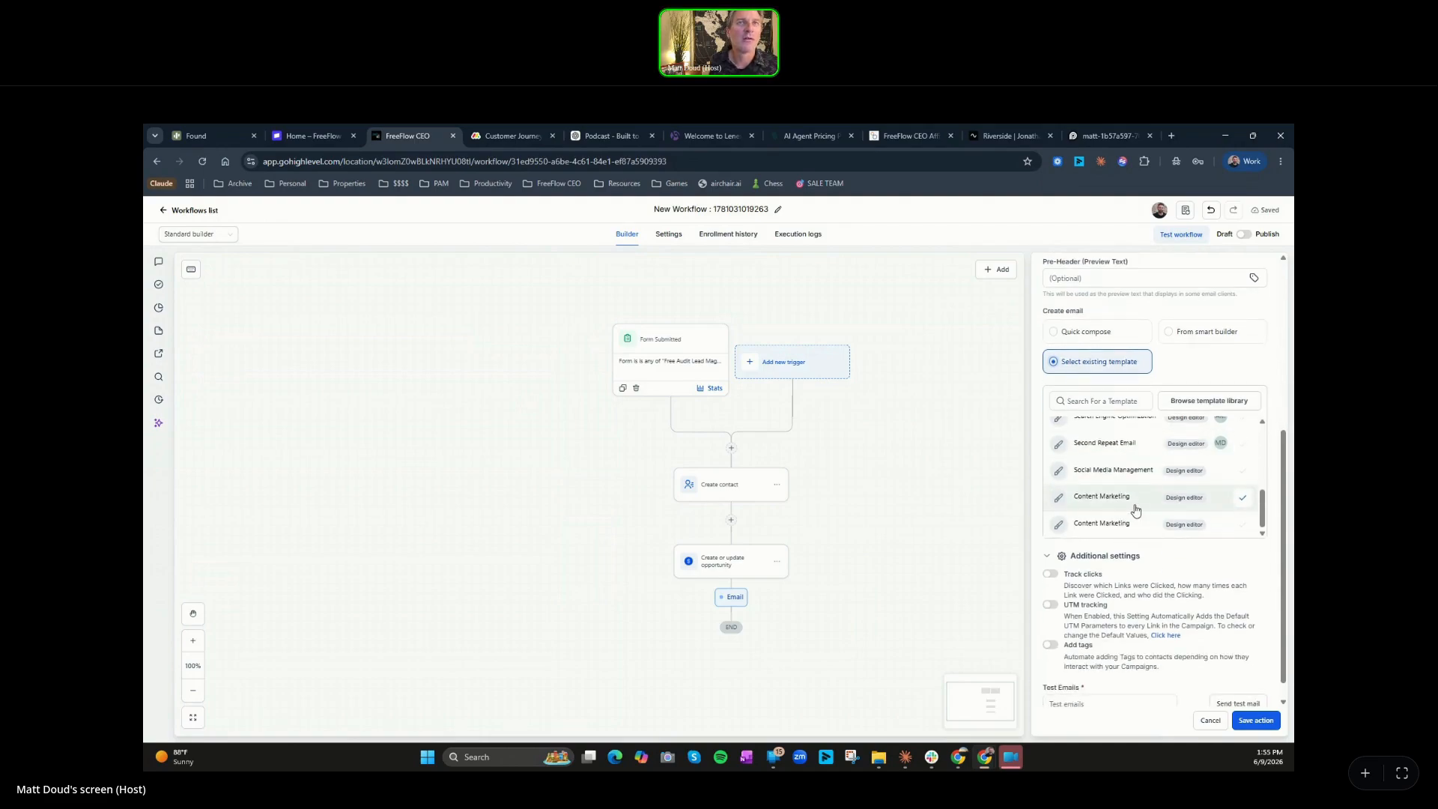
pyautogui.scroll(2, 1137, 505)
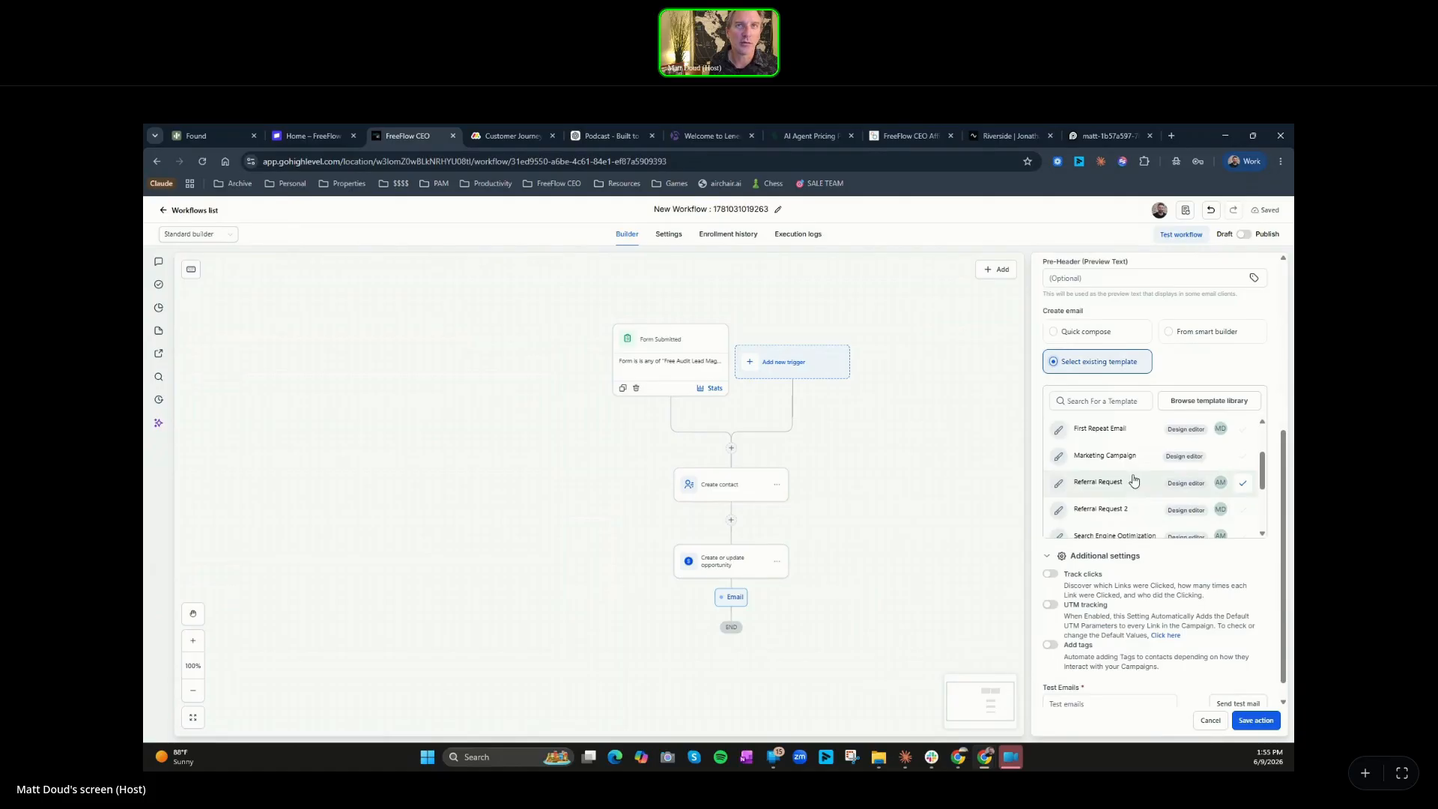
pyautogui.click(1105, 455)
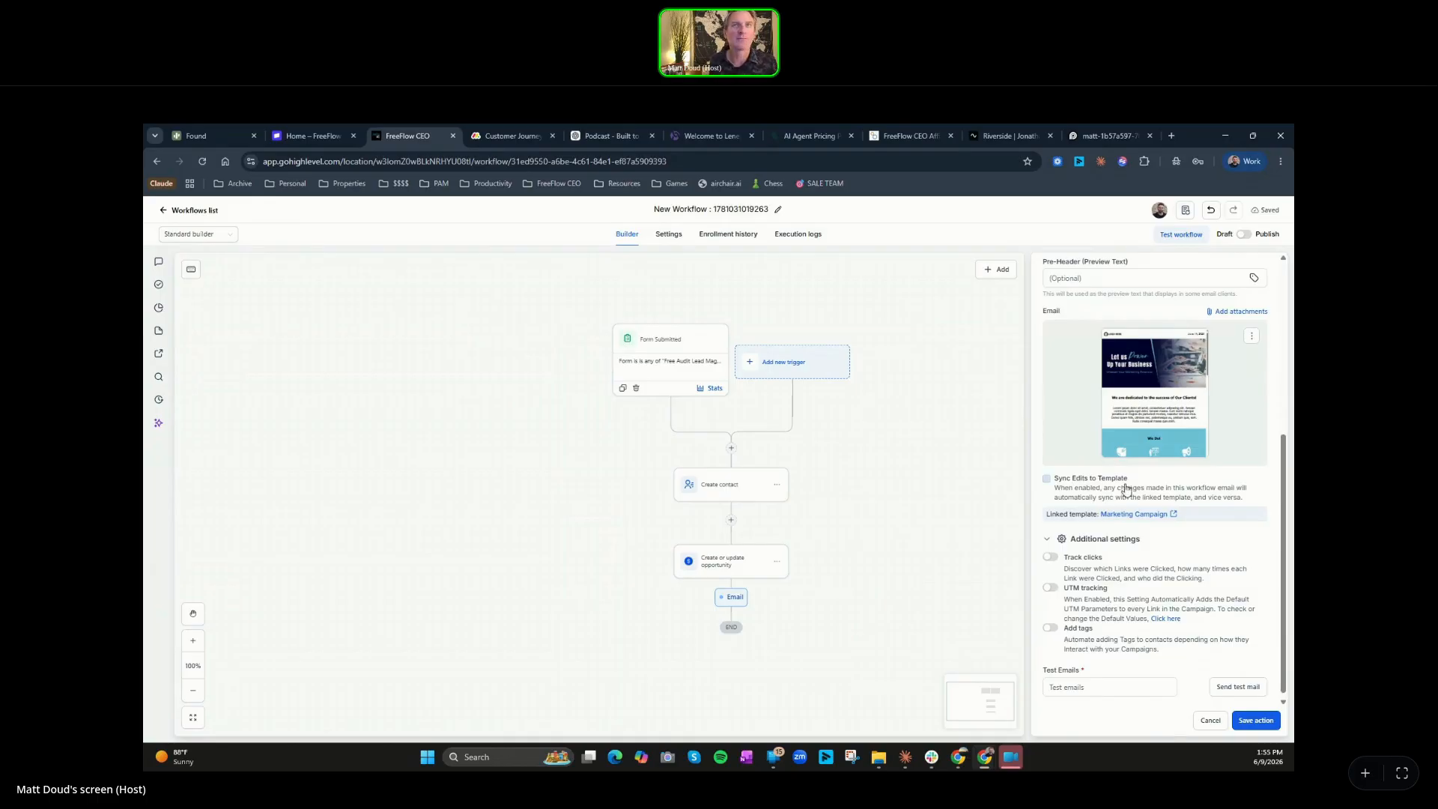
pyautogui.scroll(-1, 1133, 511)
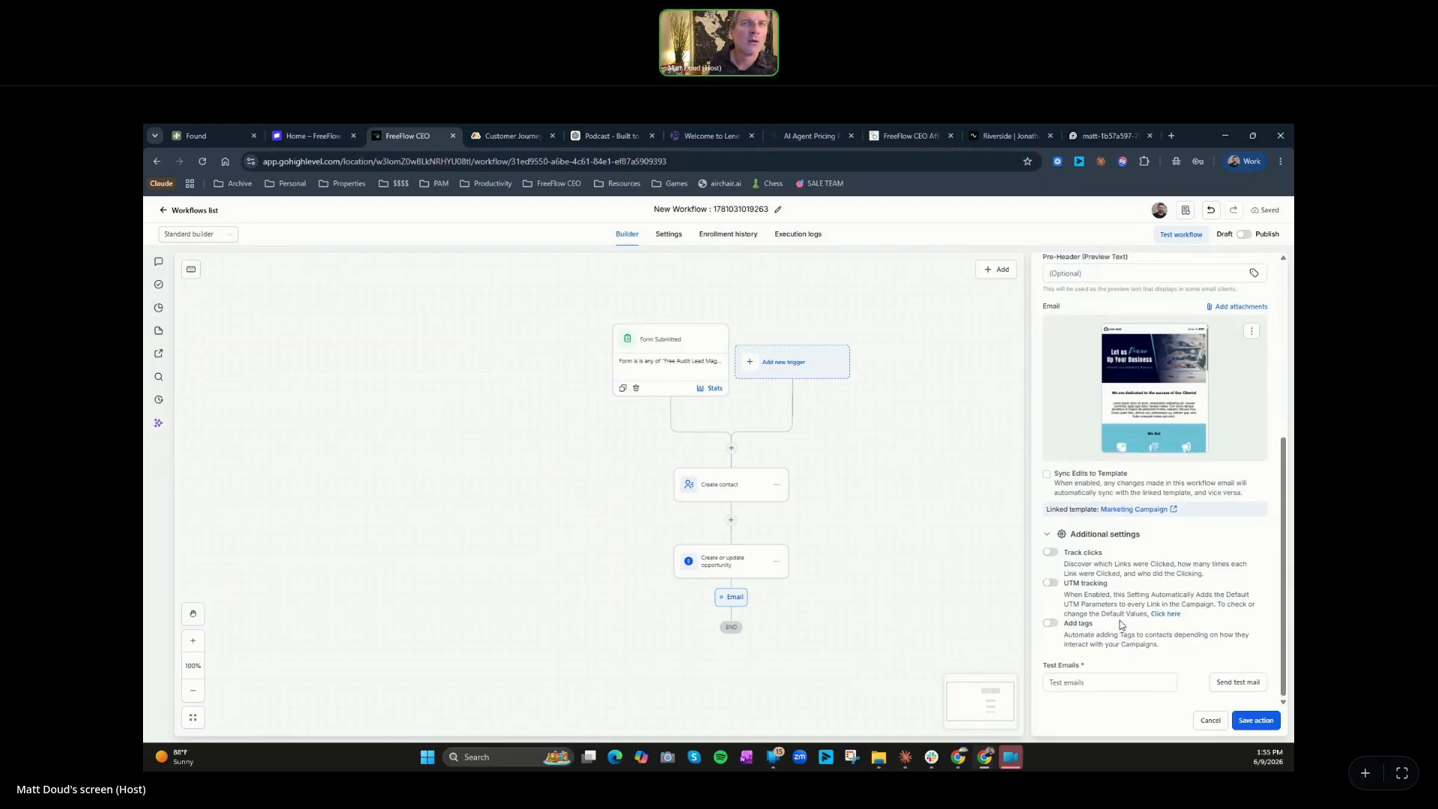
pyautogui.click(1109, 684)
pyautogui.click(1257, 720)
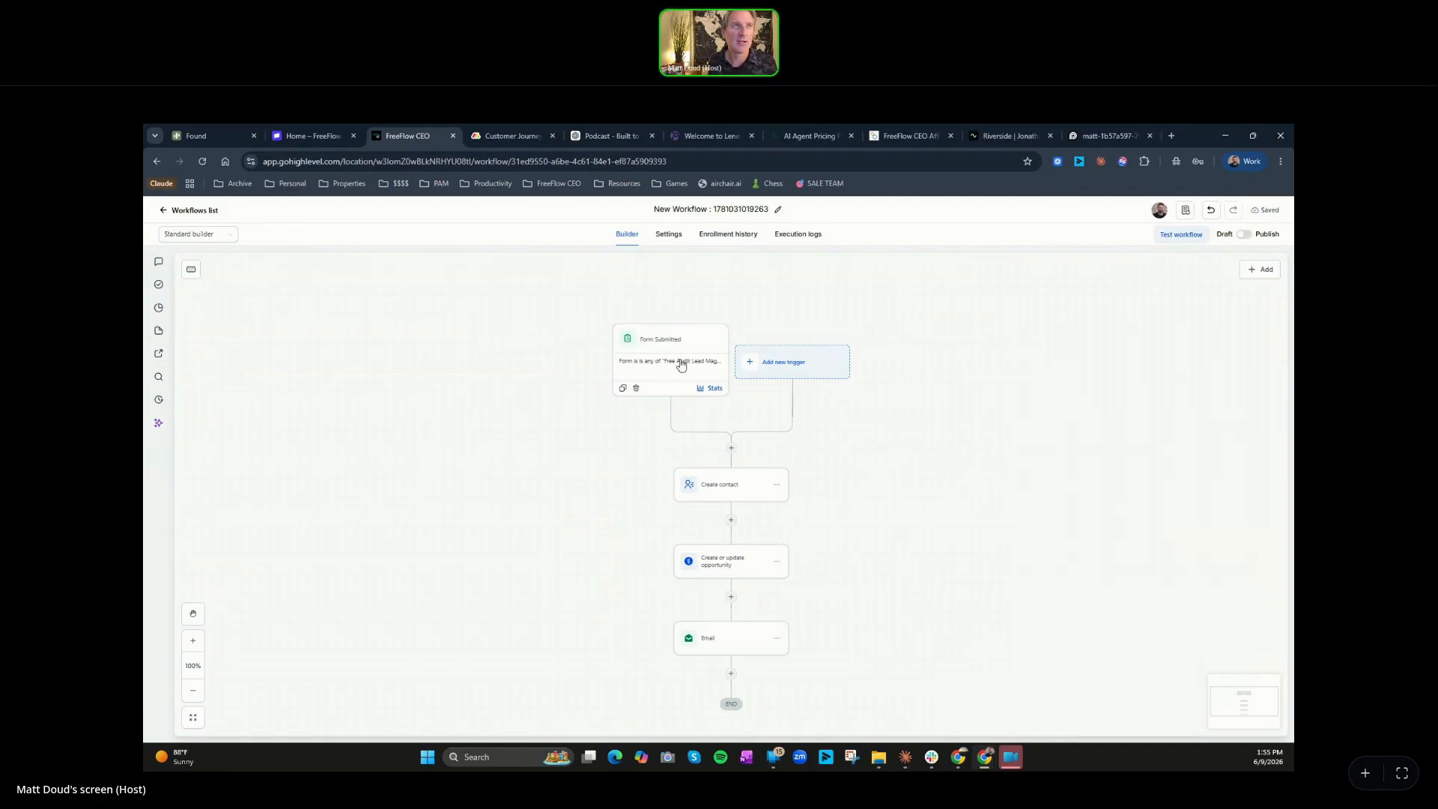
# Step: Add an Add task action after the Email action, finding it by searching for "task"
pyautogui.scroll(-1, 680, 364)
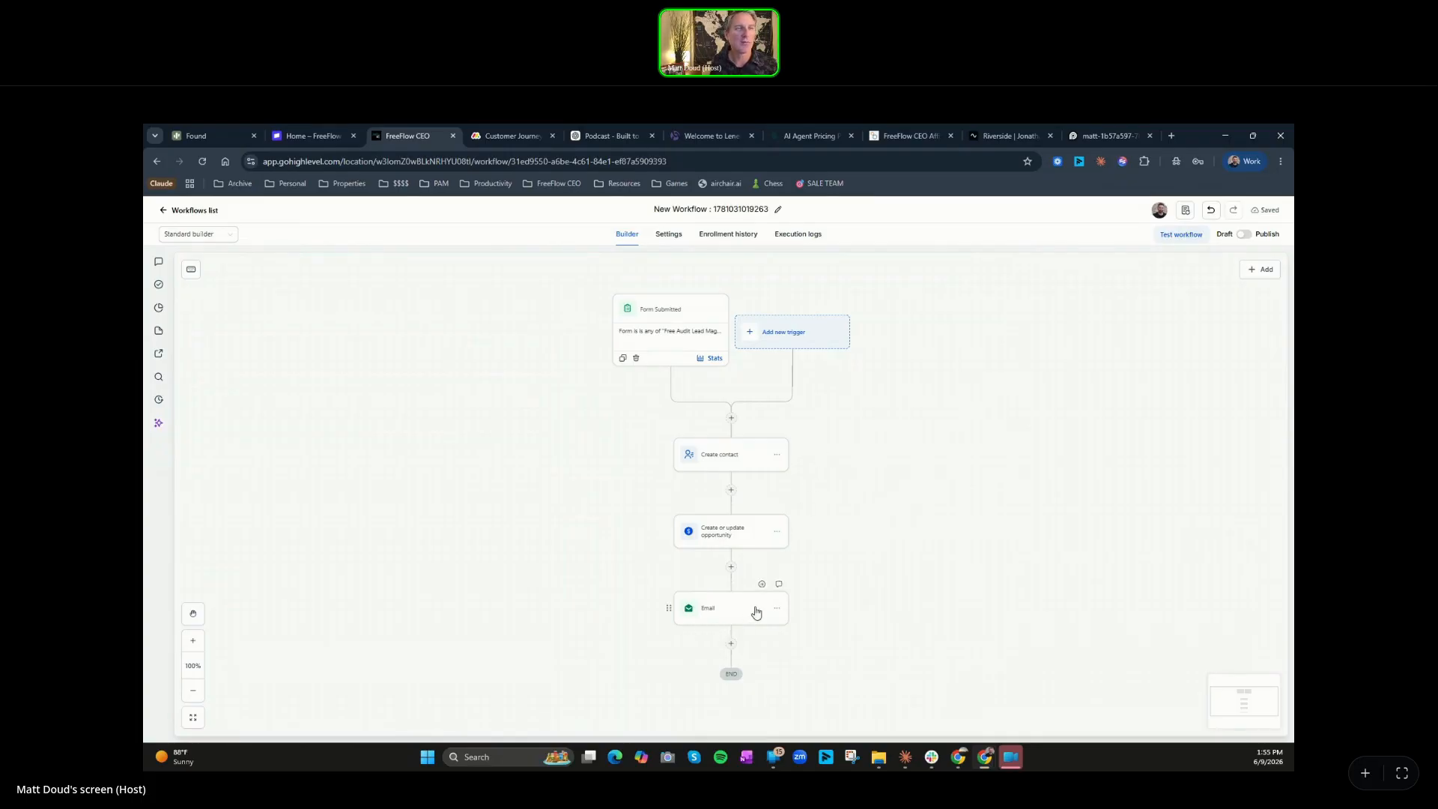
pyautogui.click(732, 646)
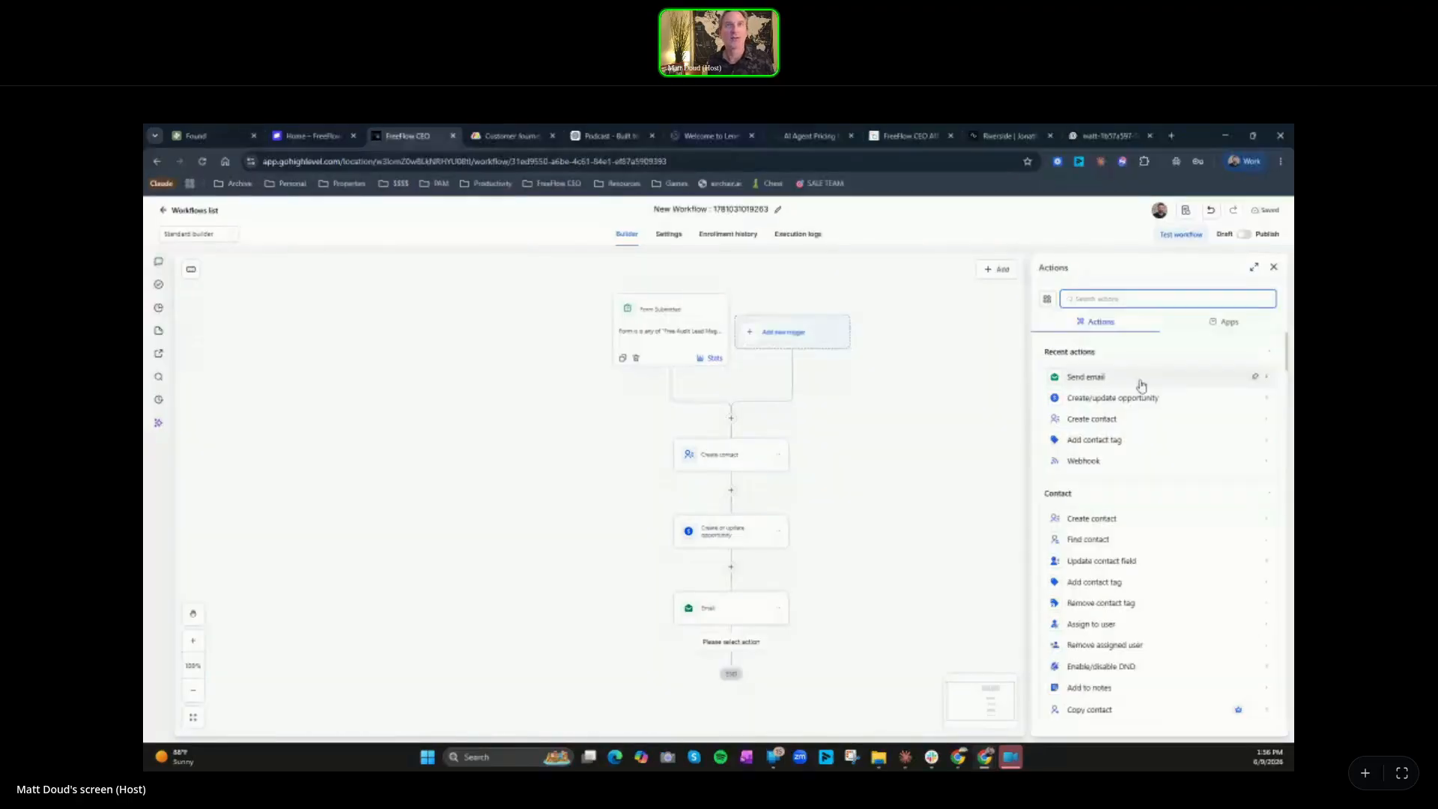
pyautogui.write('task')
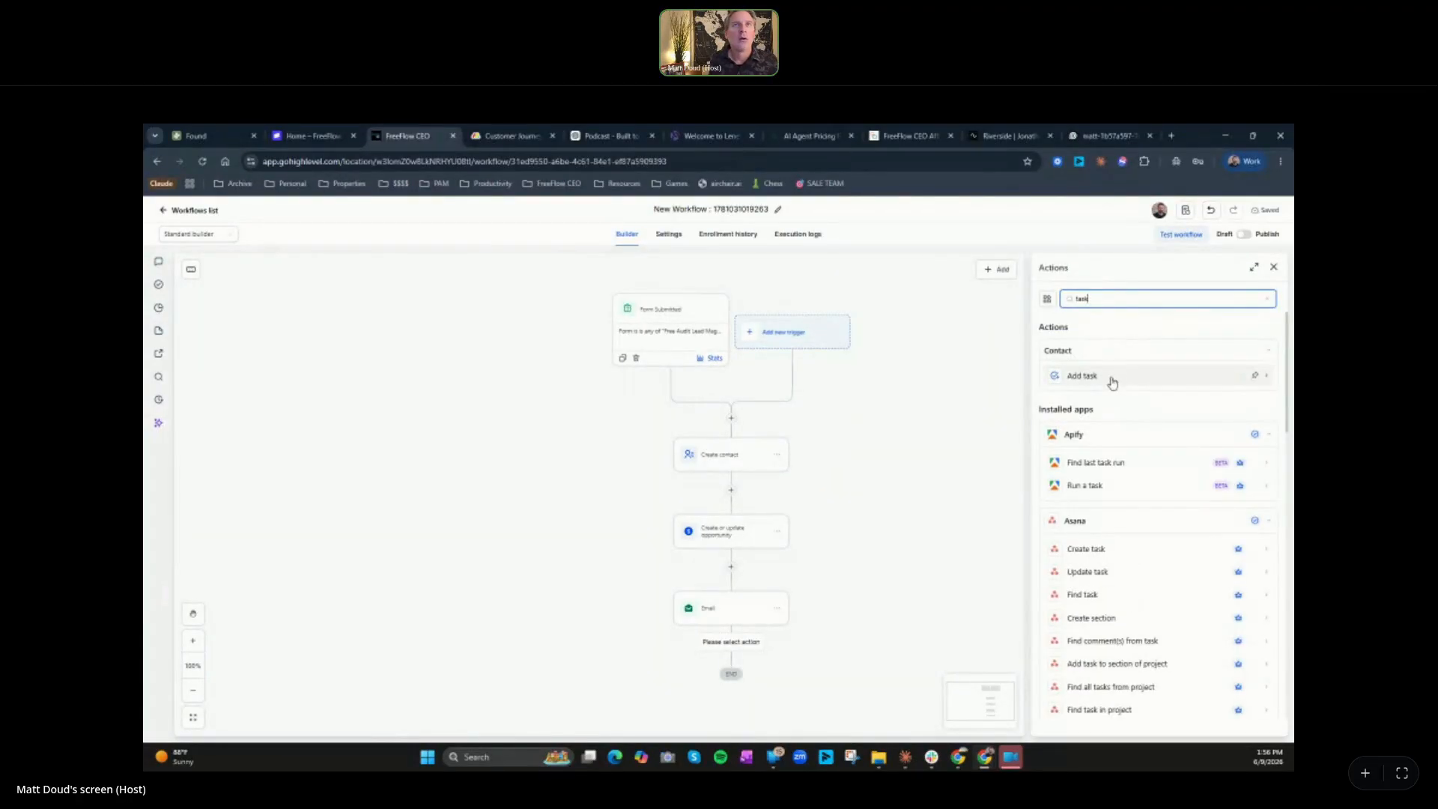
pyautogui.click(1112, 378)
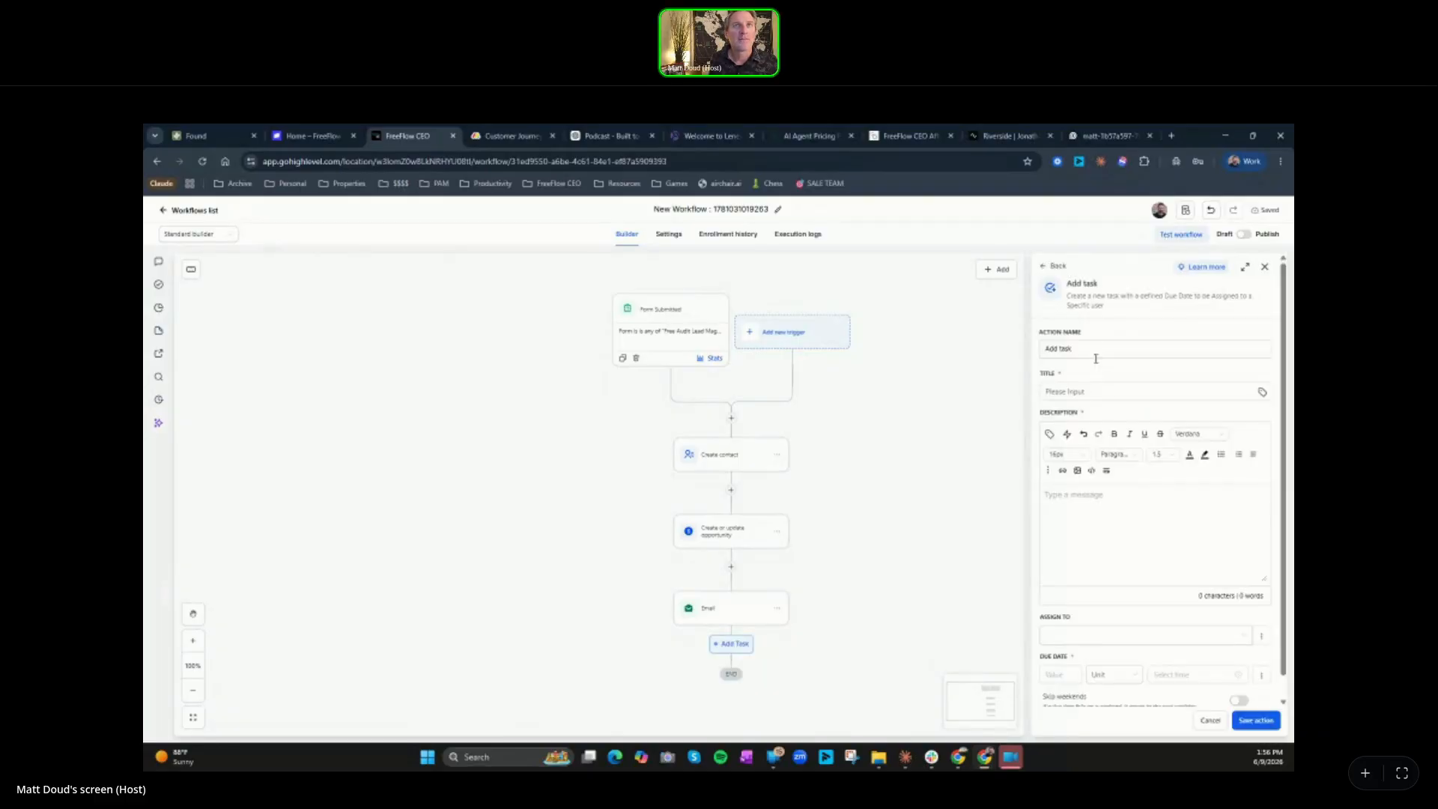
# Step: Title the task "Follow Up" and assign it to the Contact's Assigned User
pyautogui.click(1087, 392)
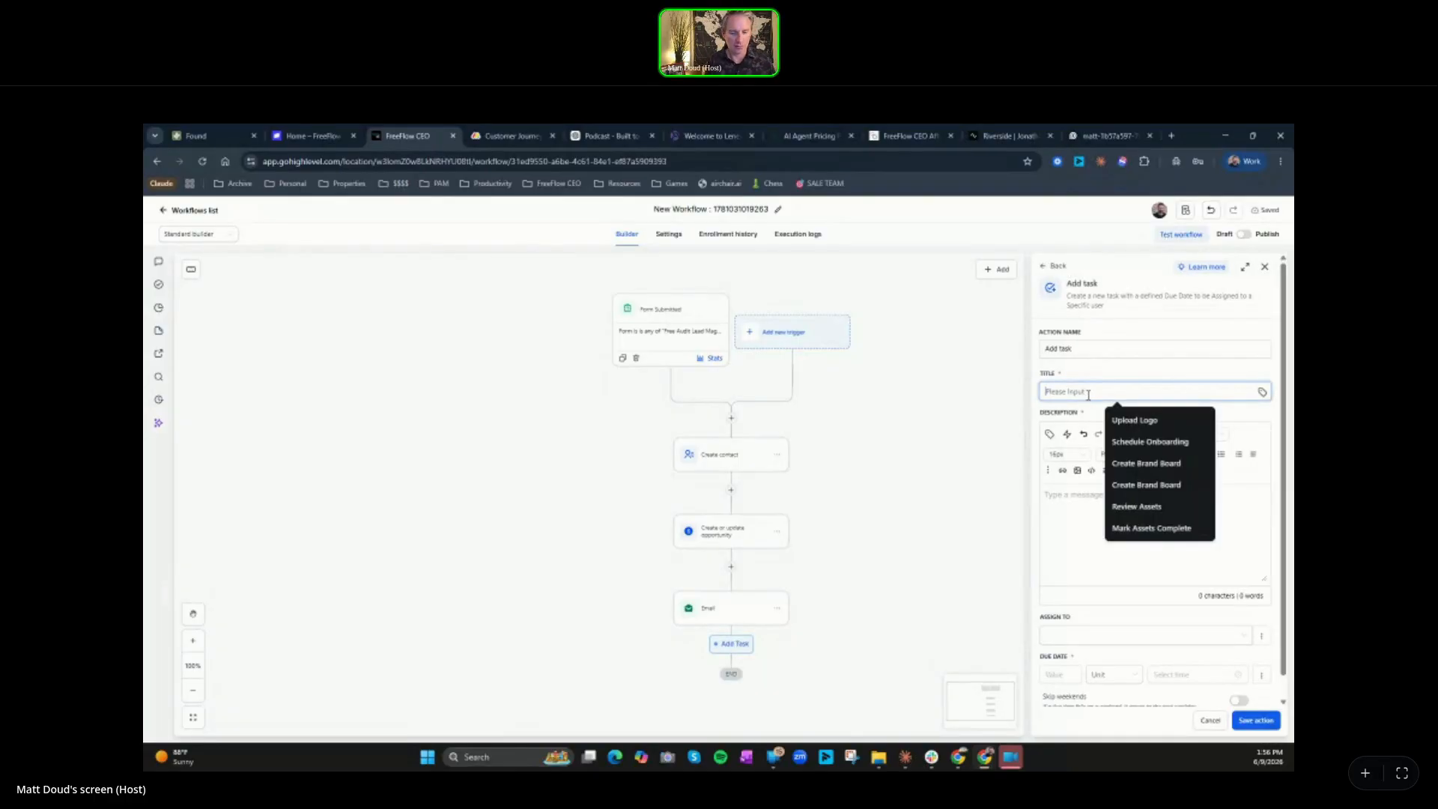
pyautogui.write('Follow')
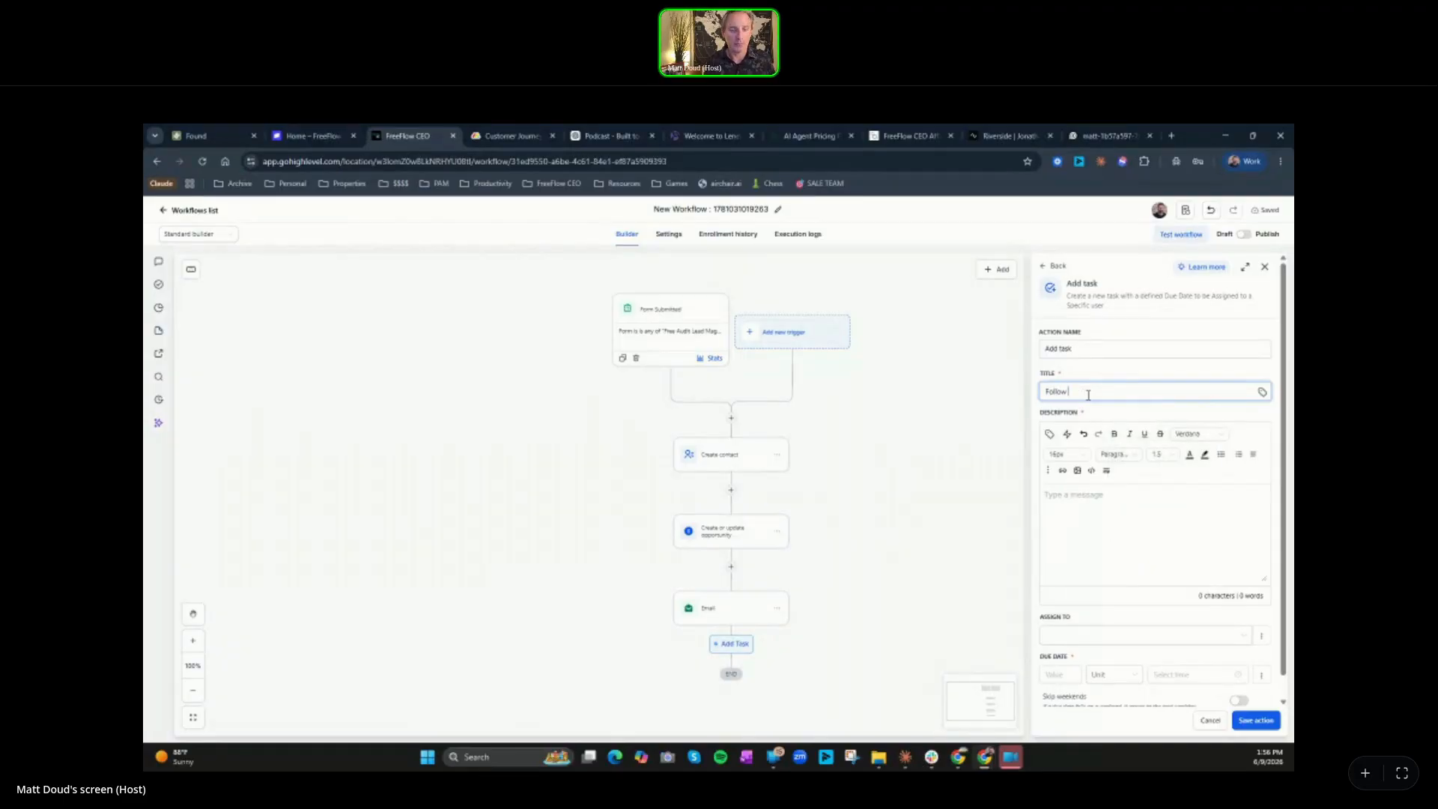
pyautogui.write(' Up')
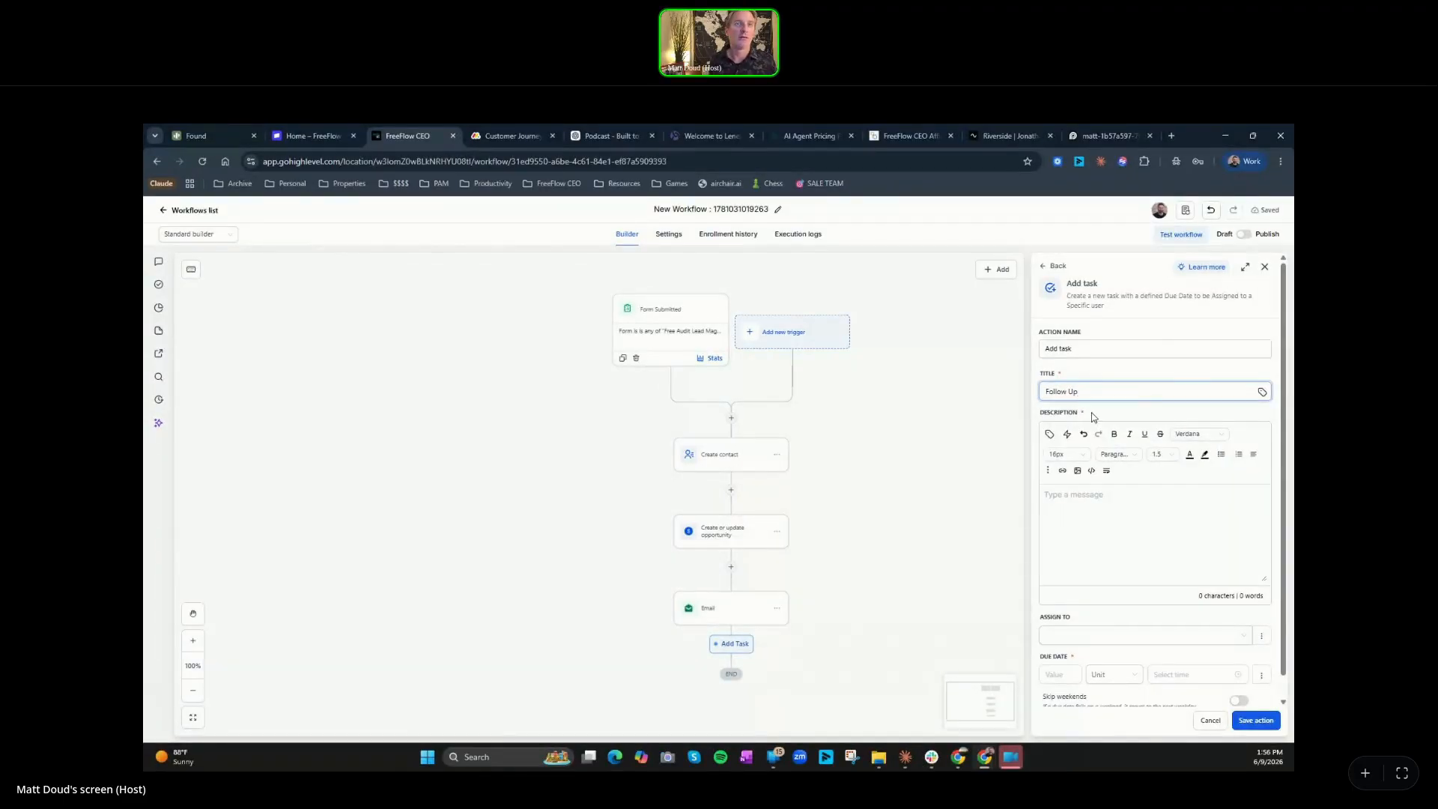
pyautogui.scroll(-1, 1094, 450)
pyautogui.click(1140, 615)
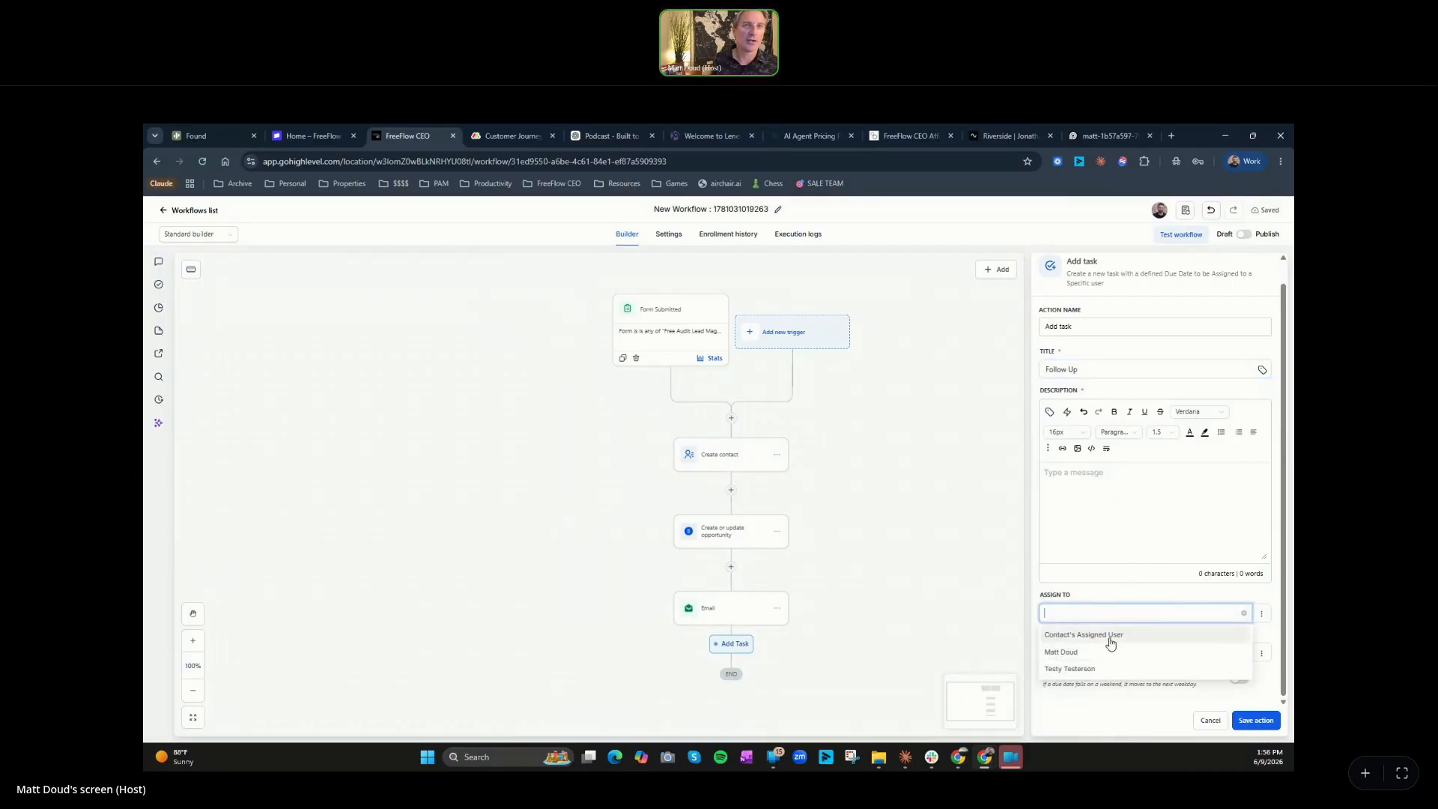
pyautogui.click(1111, 638)
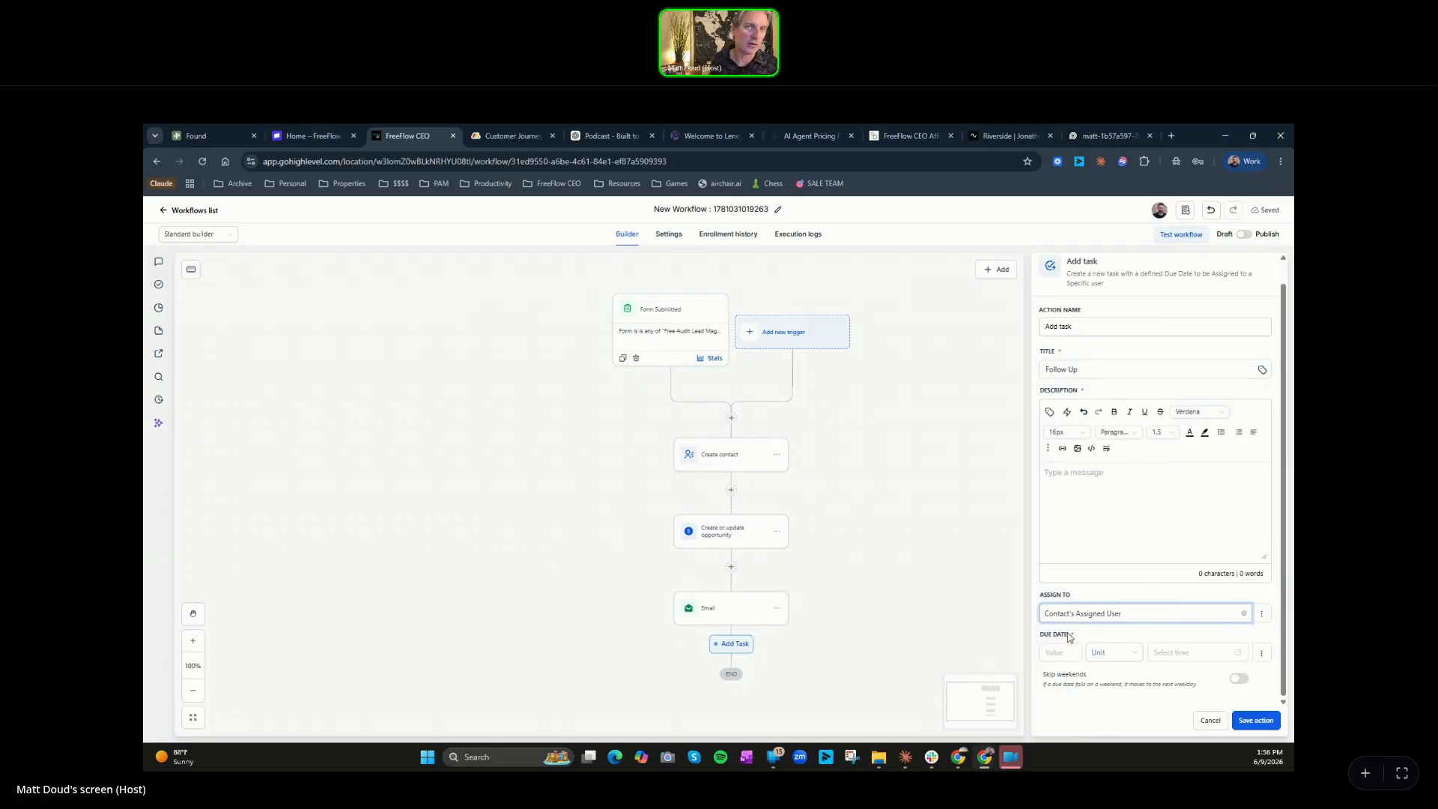
# Step: Set the task's due date to 2 days and turn on skipping weekends
pyautogui.click(1060, 655)
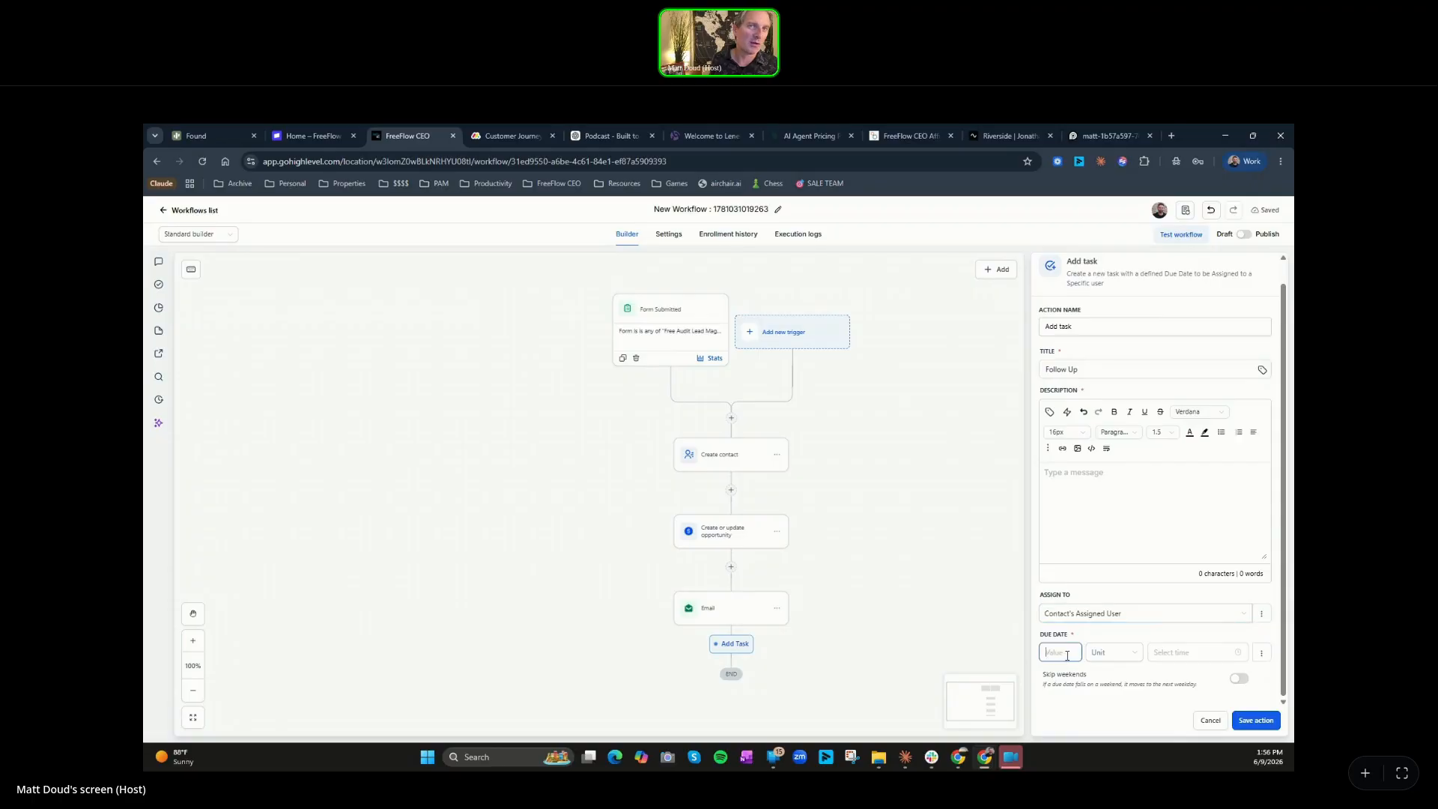
pyautogui.write('2')
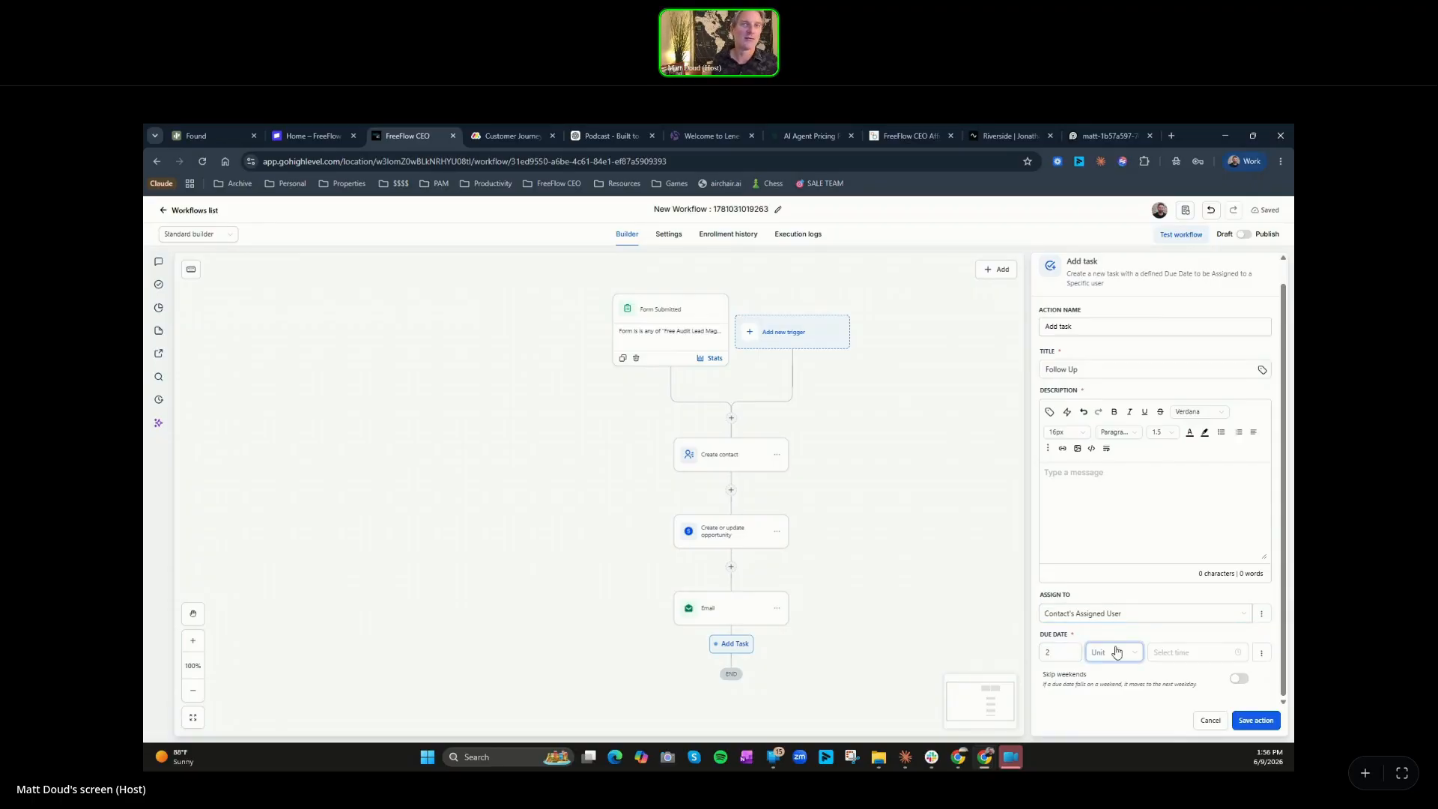
pyautogui.click(1130, 654)
pyautogui.click(1101, 674)
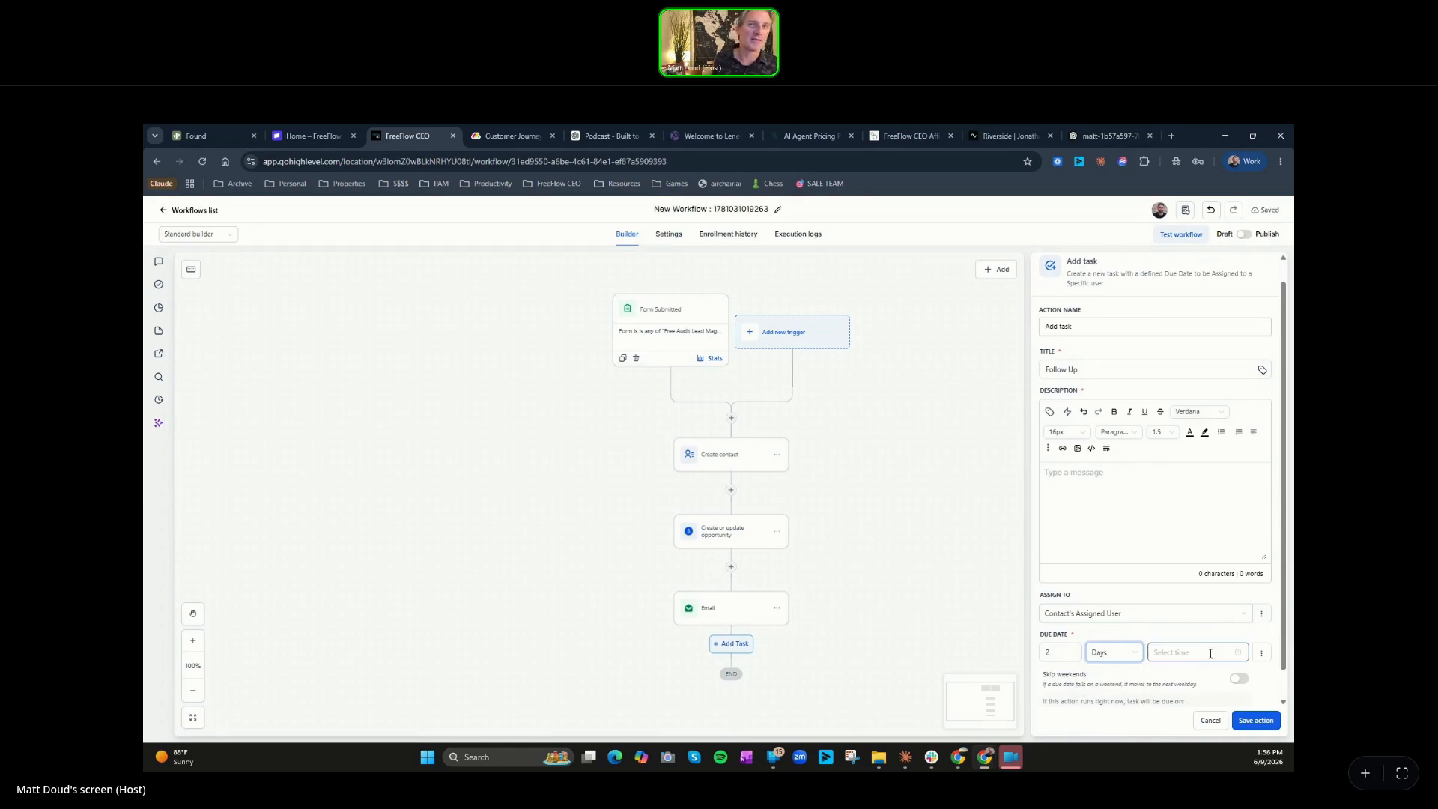
pyautogui.scroll(-1, 1182, 586)
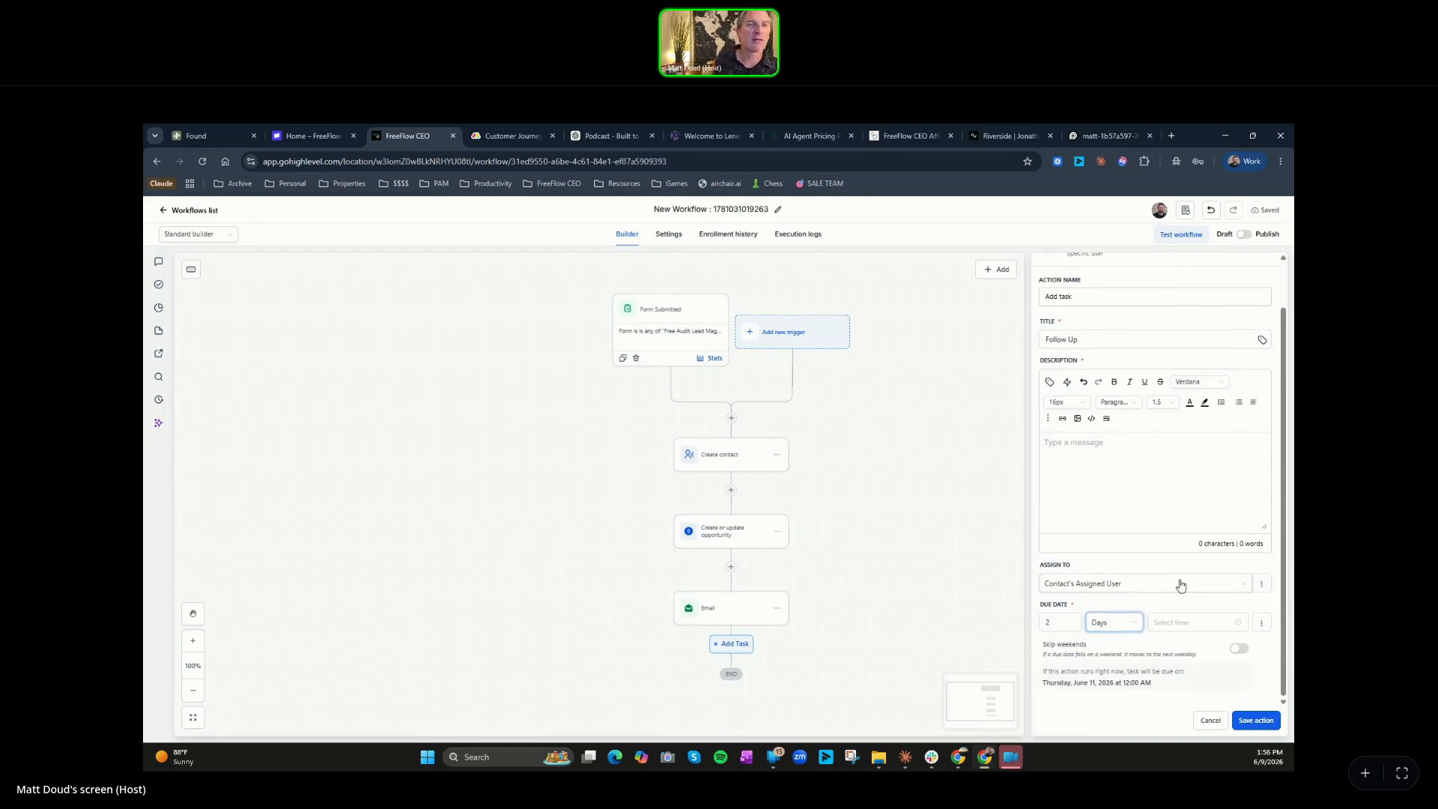
pyautogui.click(1241, 651)
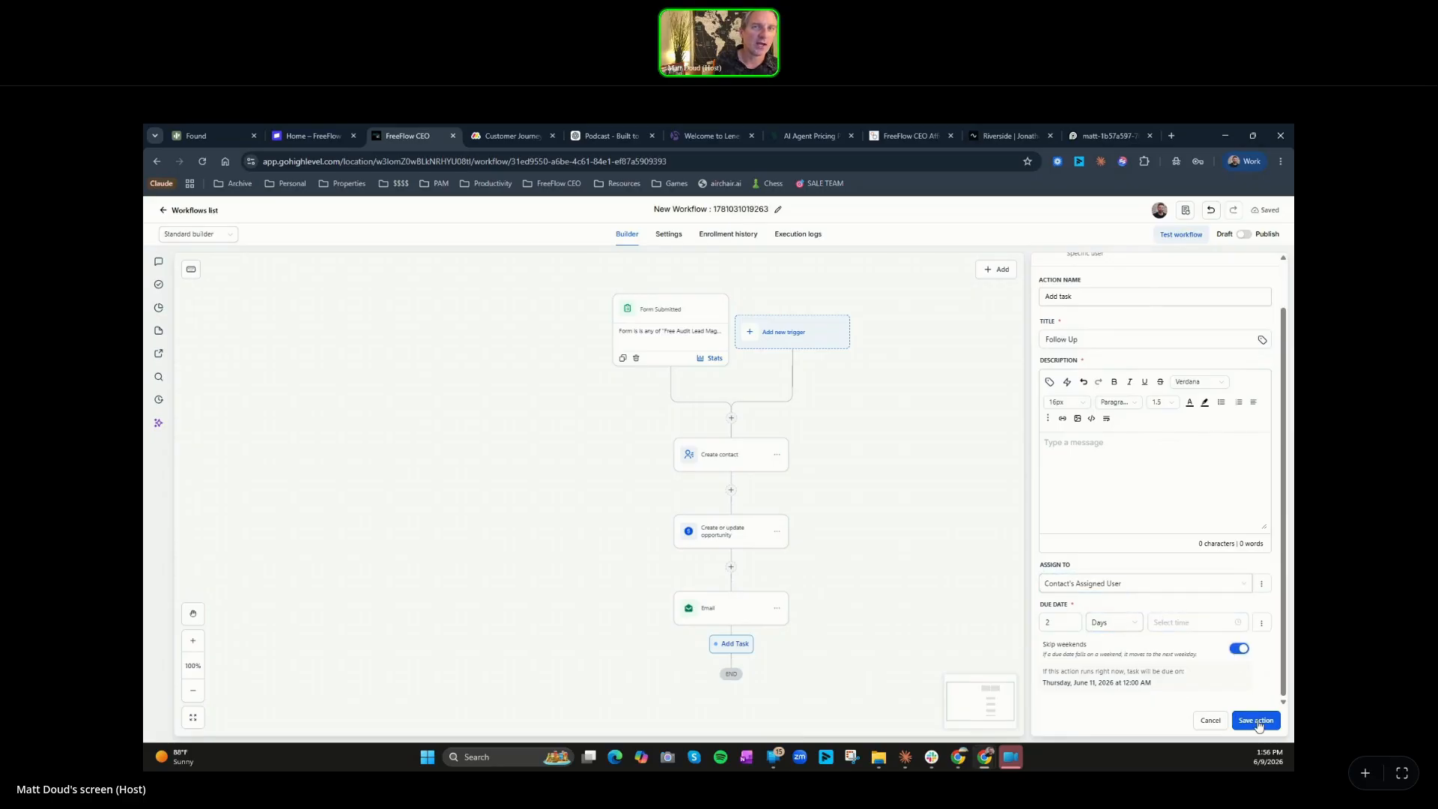
# Step: Enter "Follow Up with new Lead" as the task's description and save the Add task action
pyautogui.click(1255, 720)
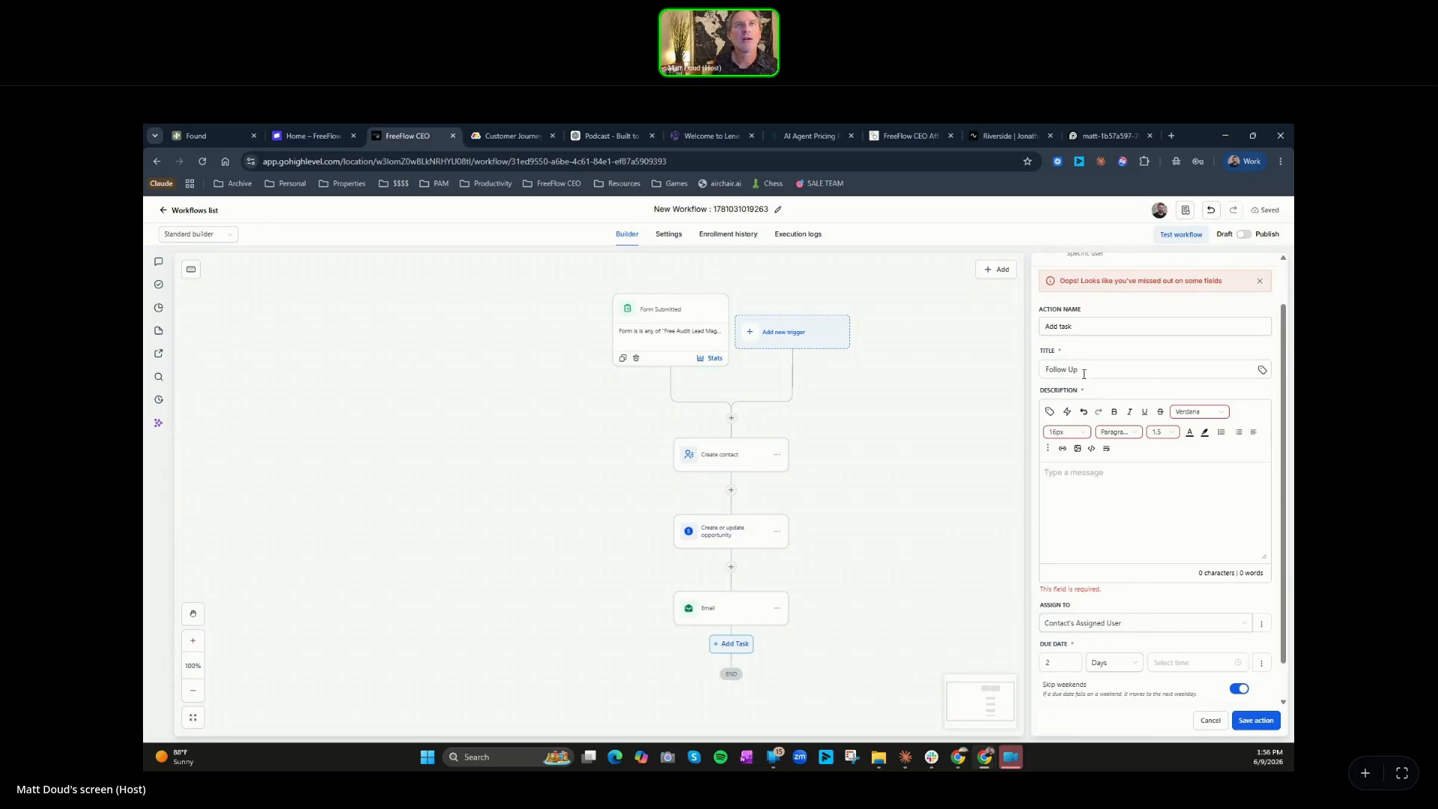
pyautogui.scroll(1, 1109, 469)
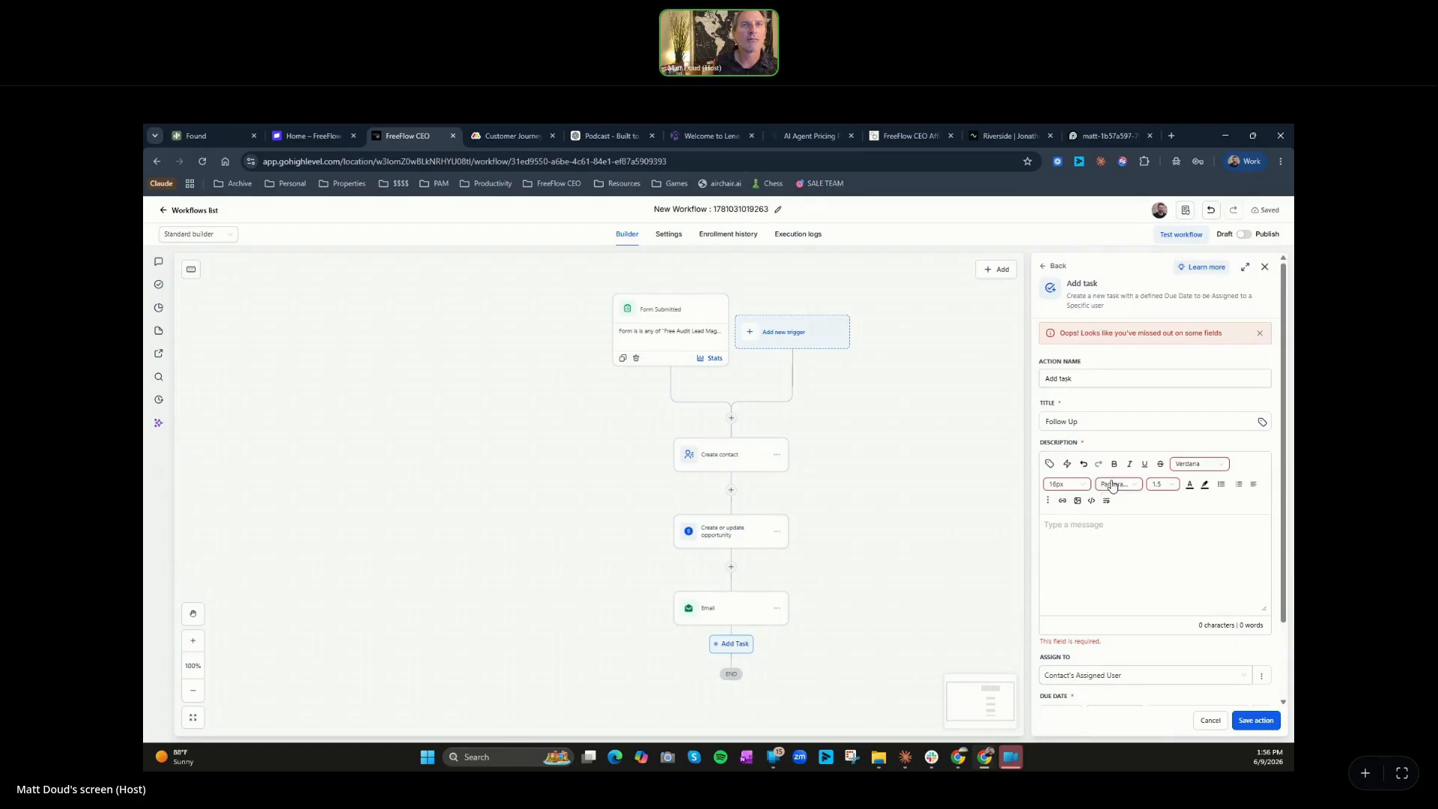
pyautogui.click(1115, 485)
pyautogui.click(1081, 530)
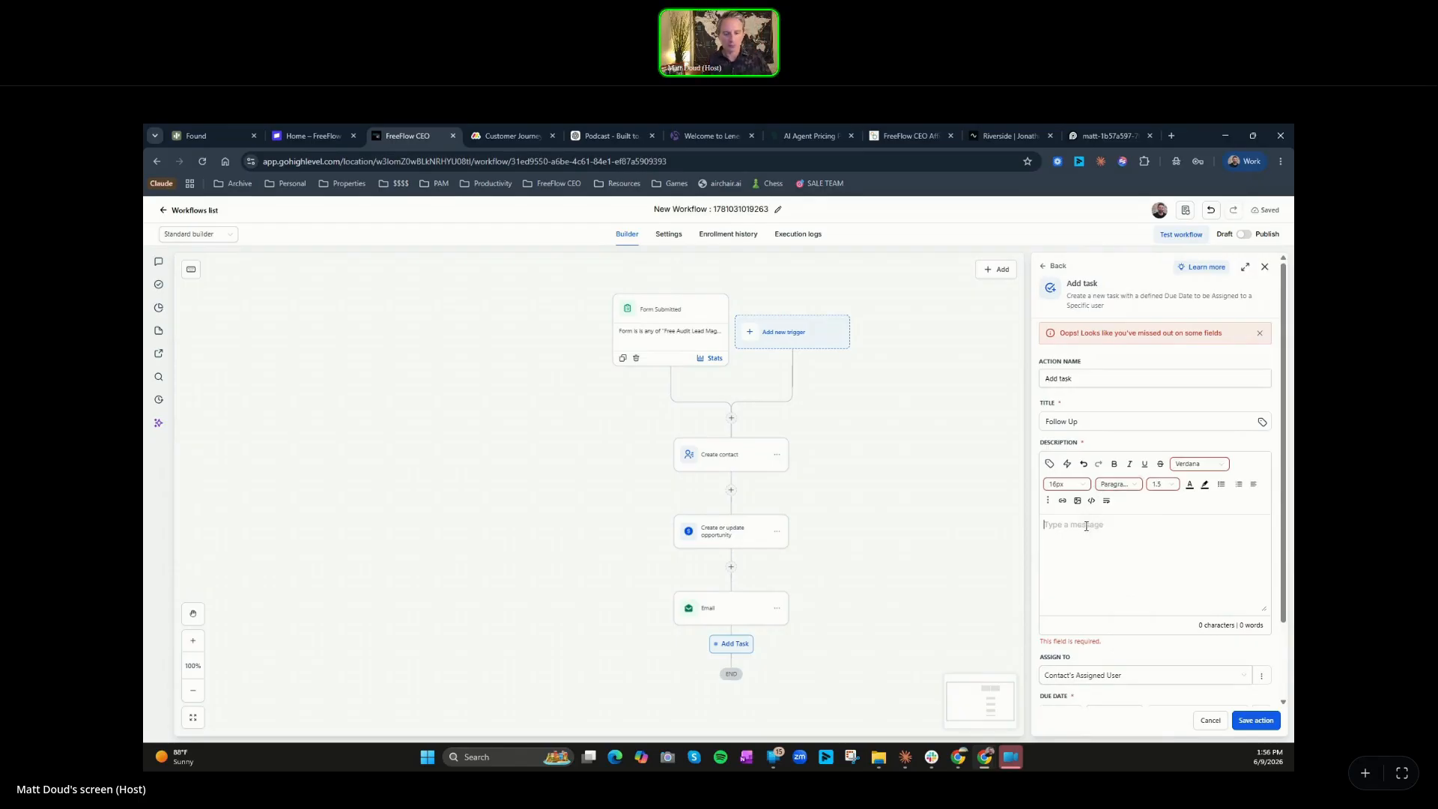
pyautogui.write('Follow U')
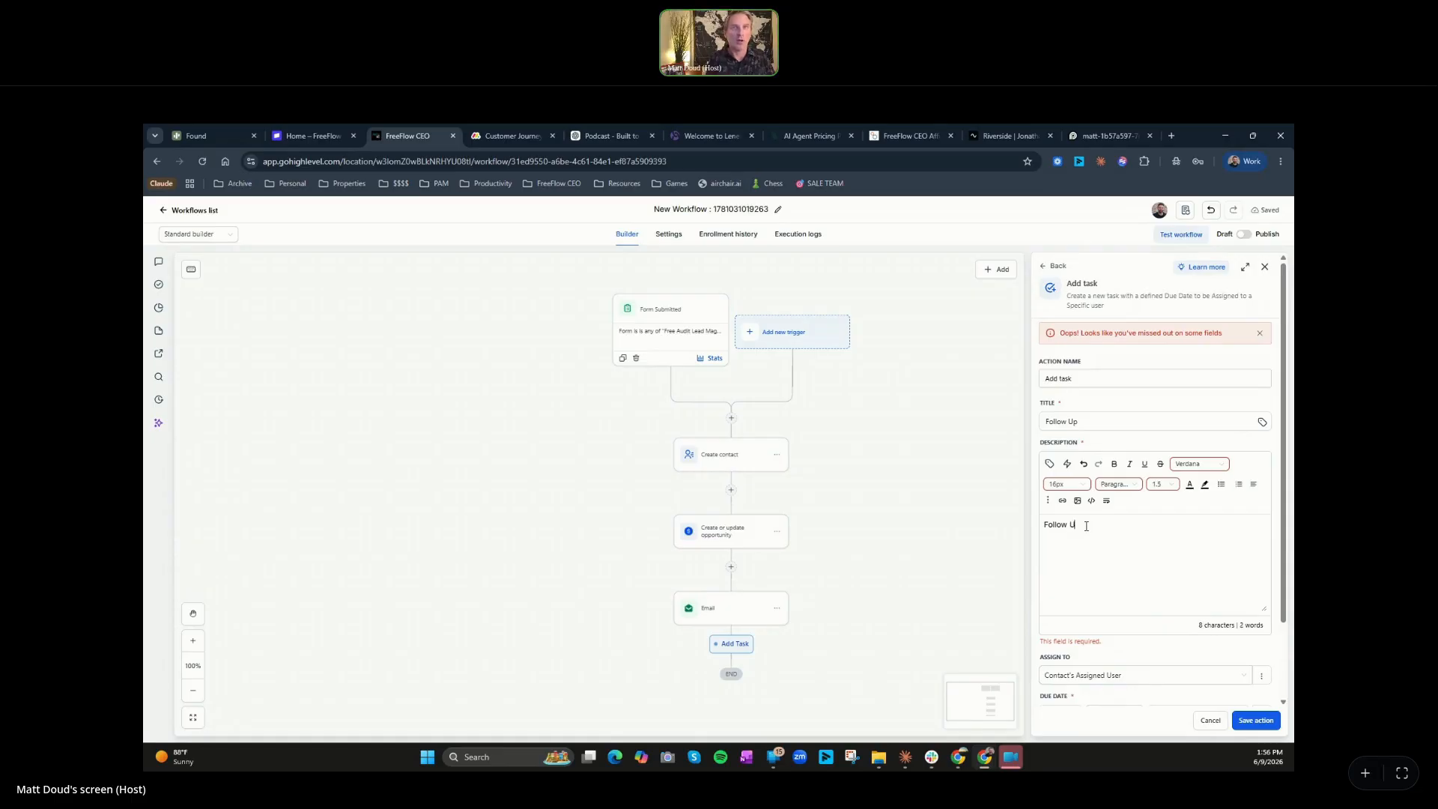
pyautogui.write('p with')
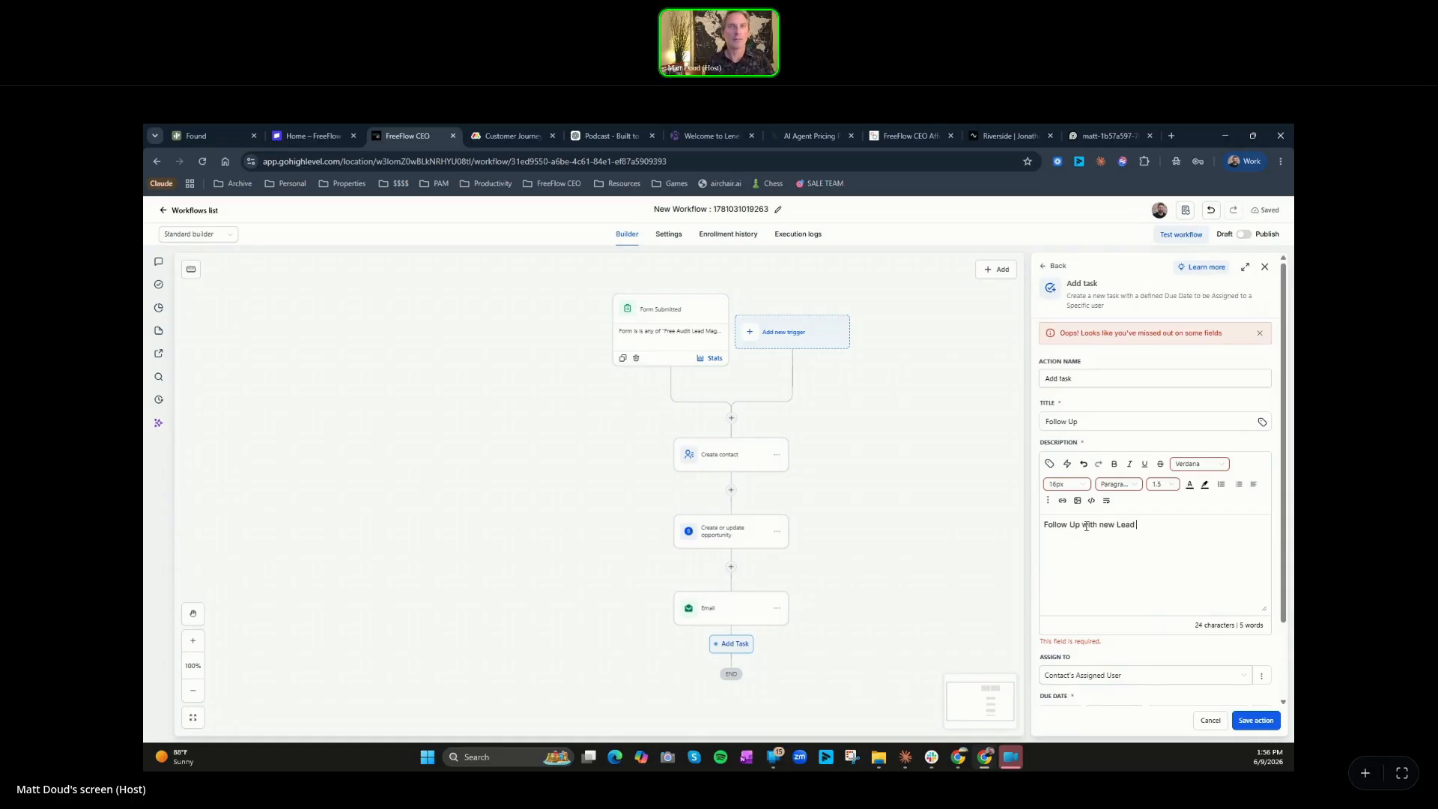
pyautogui.write(' new Lead')
pyautogui.scroll(-1, 1218, 697)
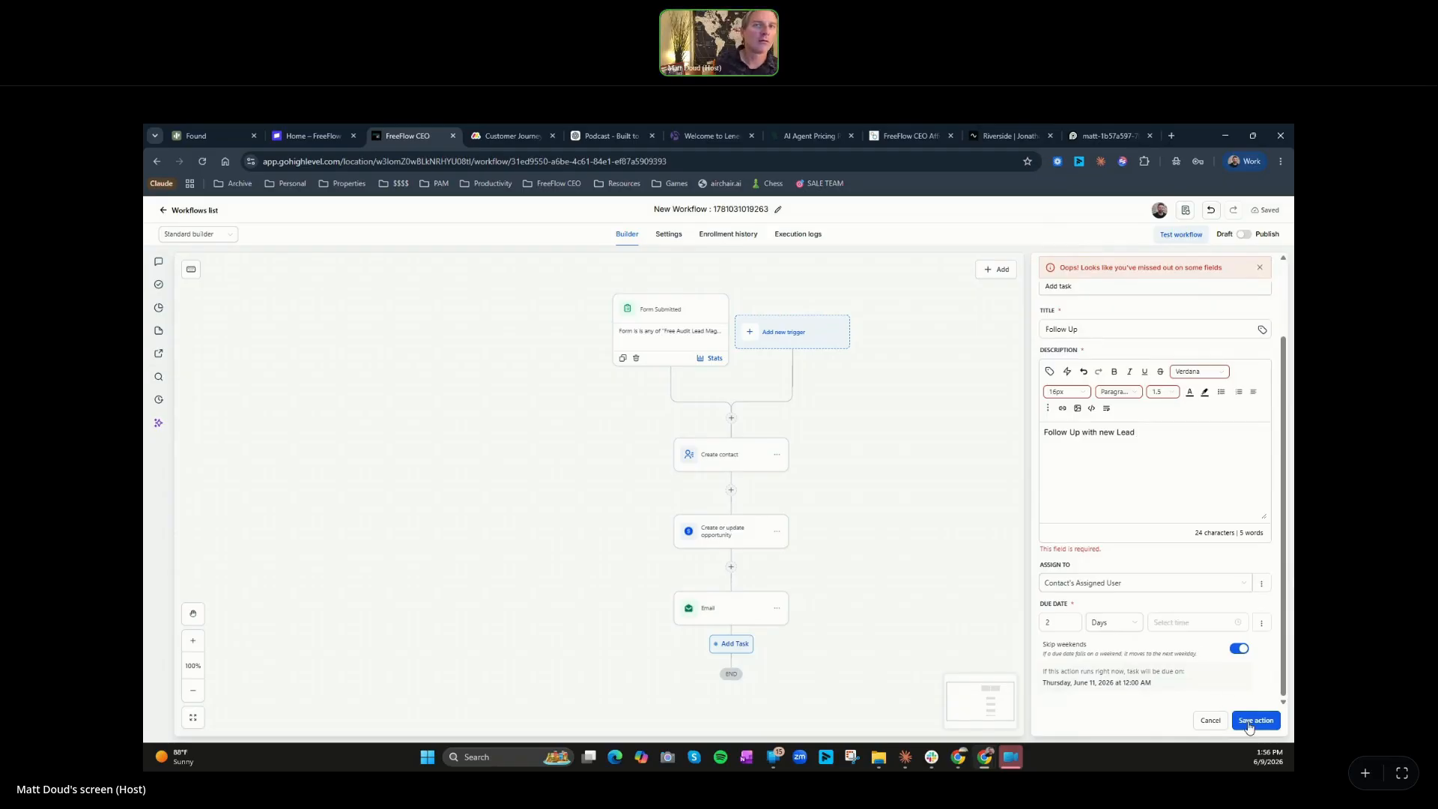
pyautogui.click(1250, 721)
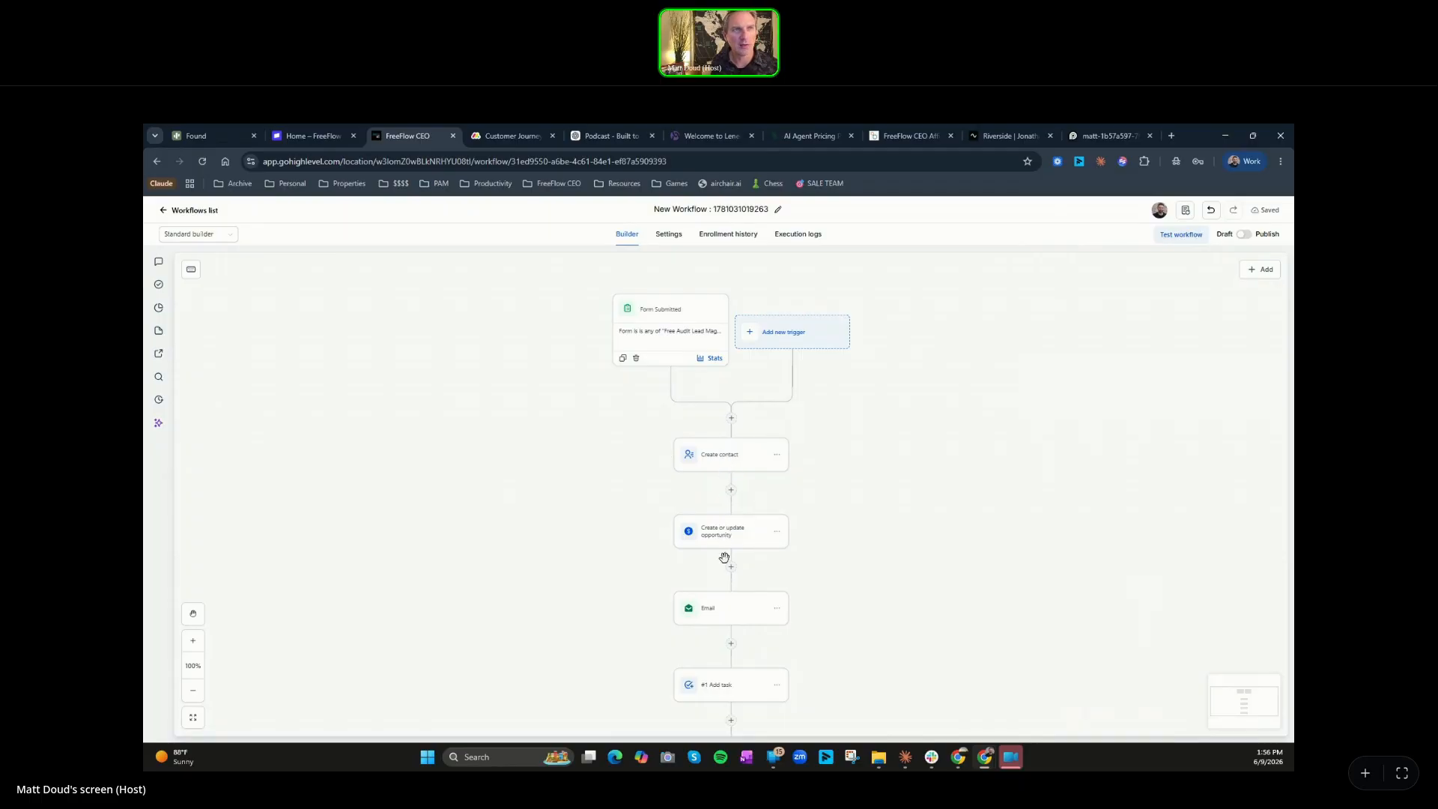
pyautogui.scroll(-1, 741, 611)
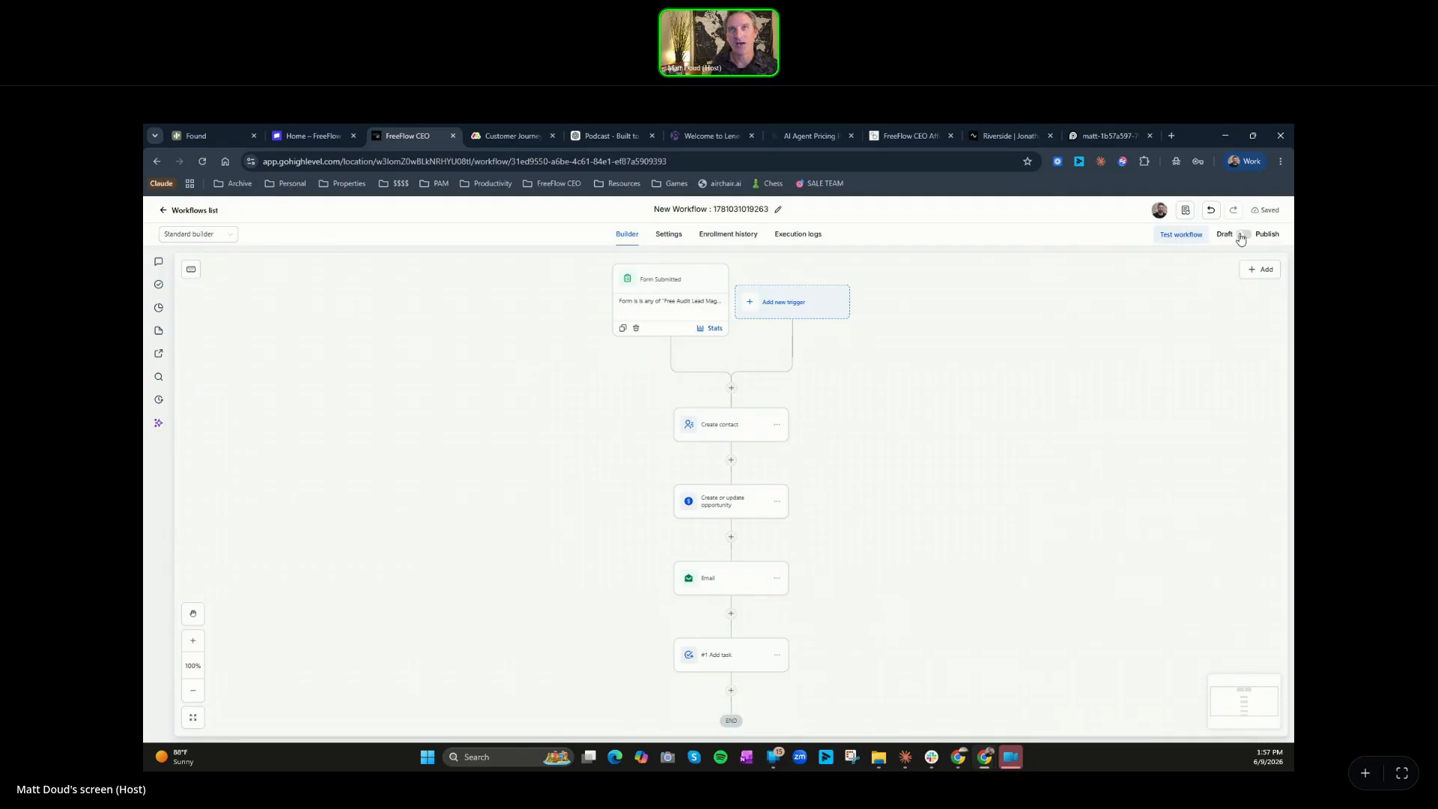
# Step: Return to the workflows list, reopen the new workflow and rename it "Lead Mag > Opp"
pyautogui.click(181, 212)
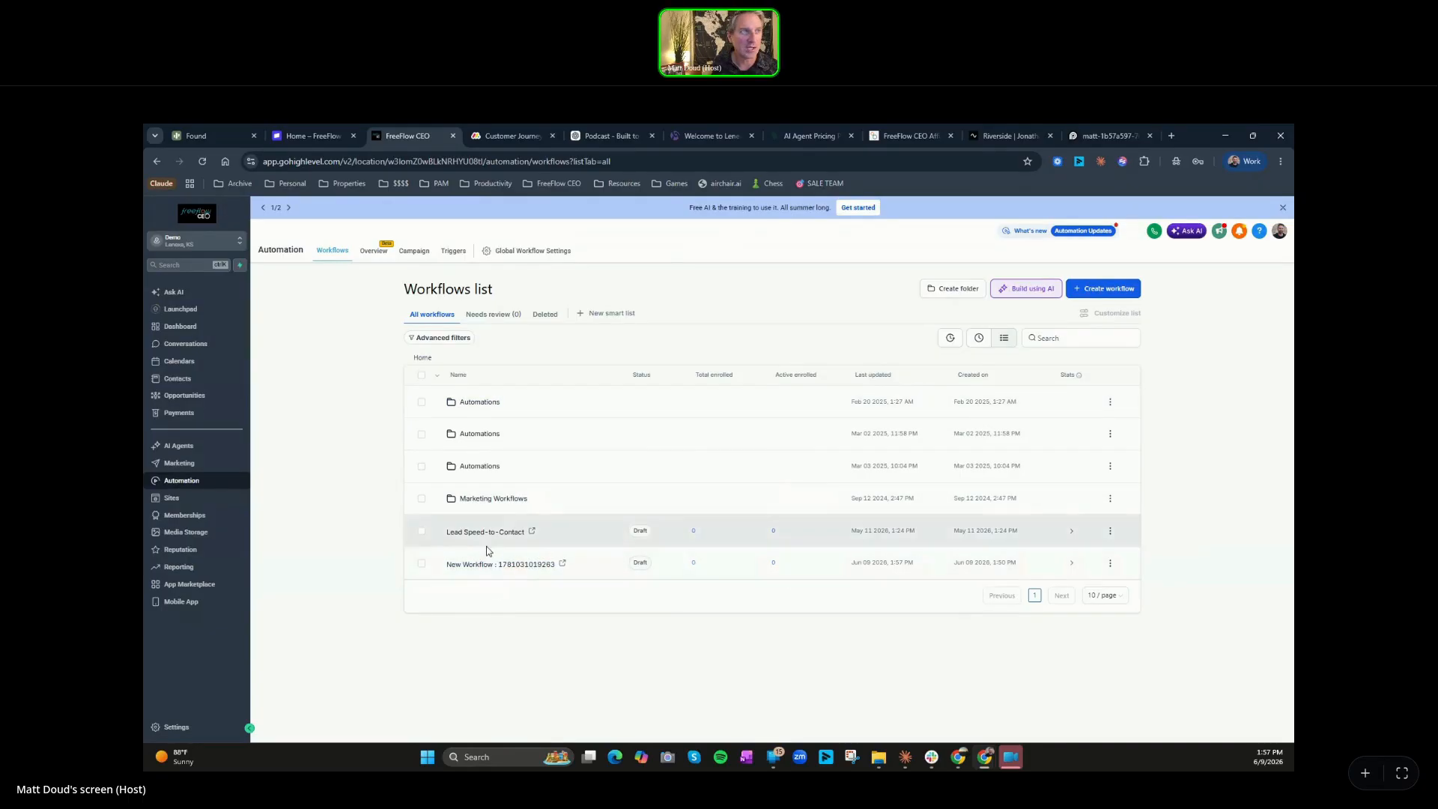
pyautogui.click(503, 568)
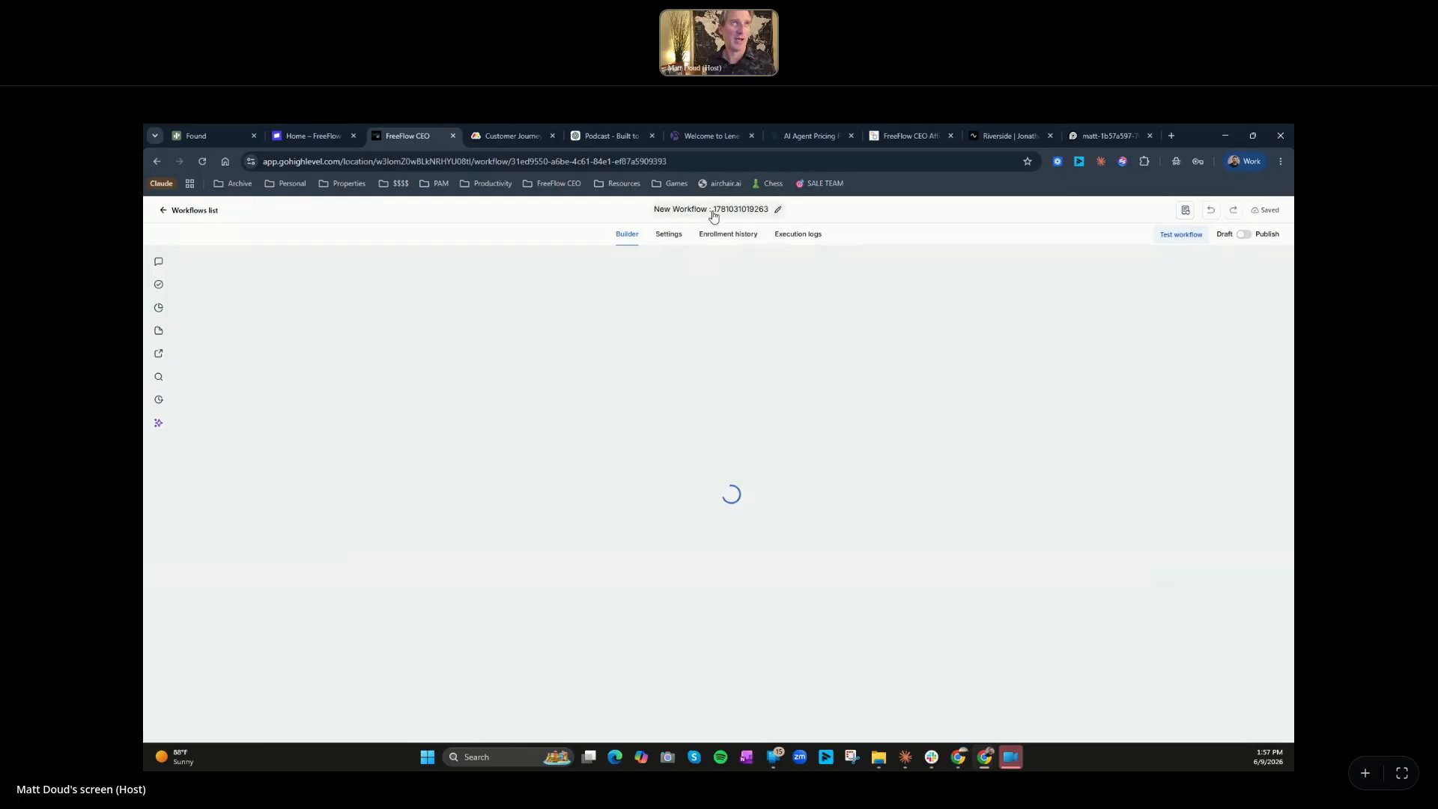
pyautogui.click(713, 217)
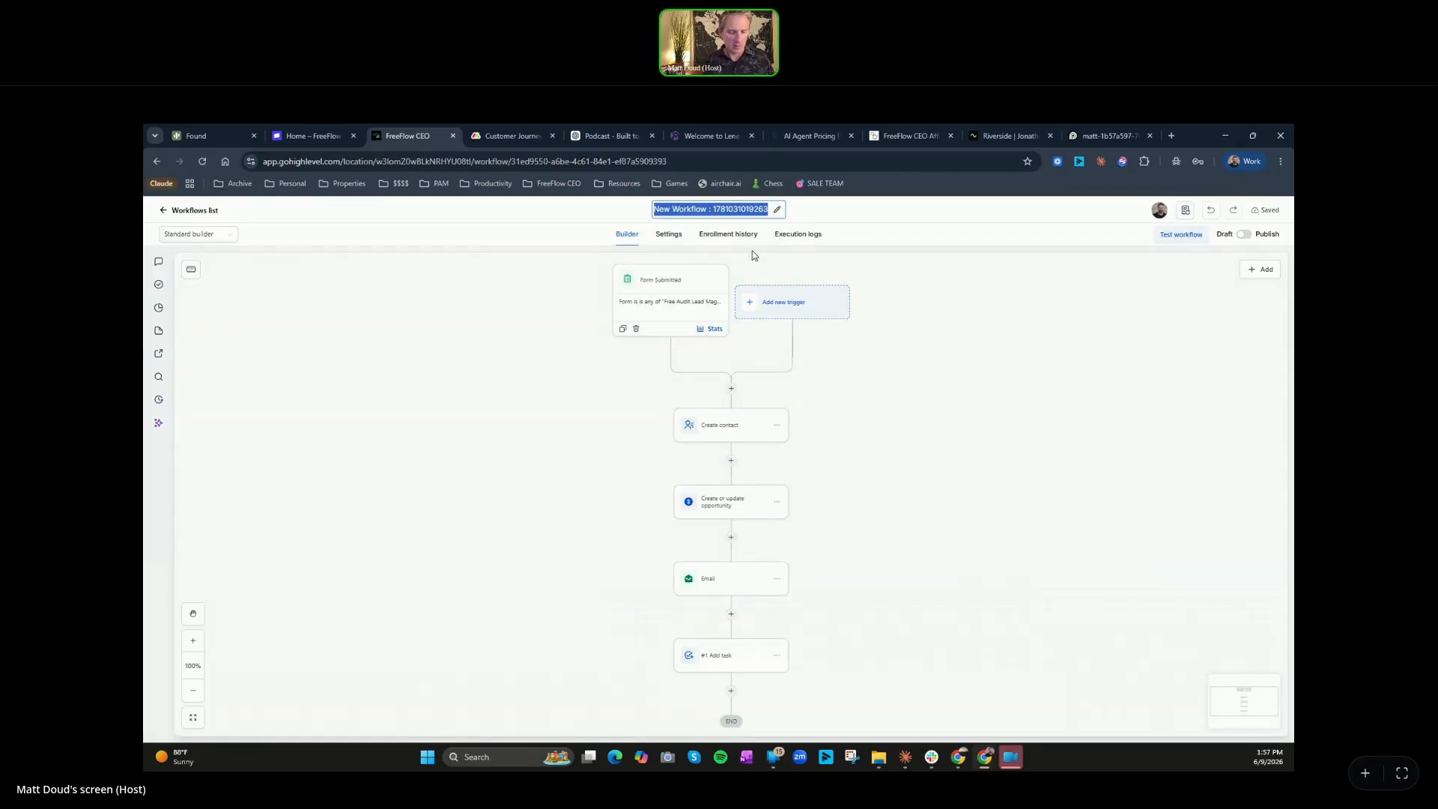
pyautogui.write('LEagd')
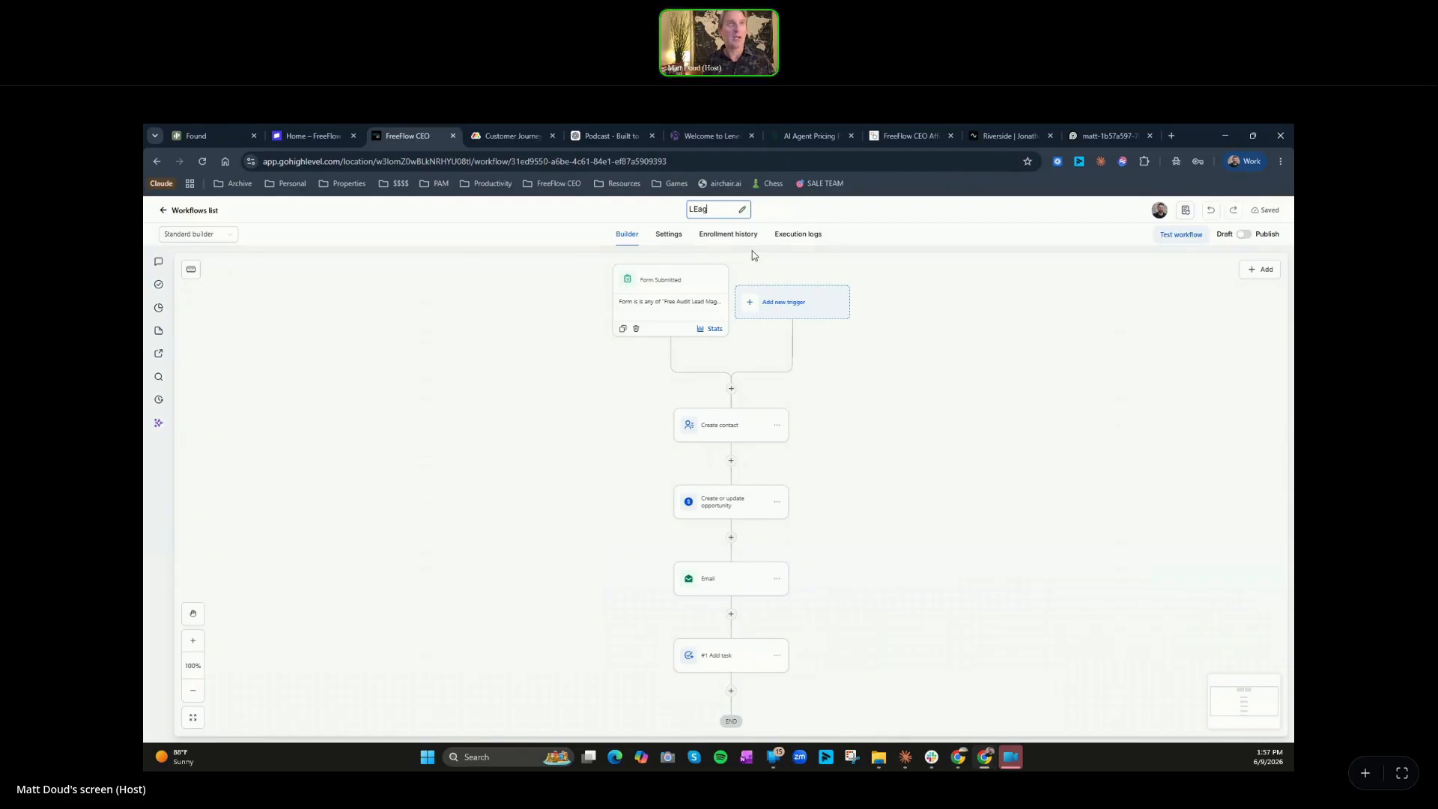
pyautogui.press('BackSpace')
pyautogui.press('BackSpace')
pyautogui.press('BackSpace')
pyautogui.press('BackSpace')
pyautogui.write('ead ')
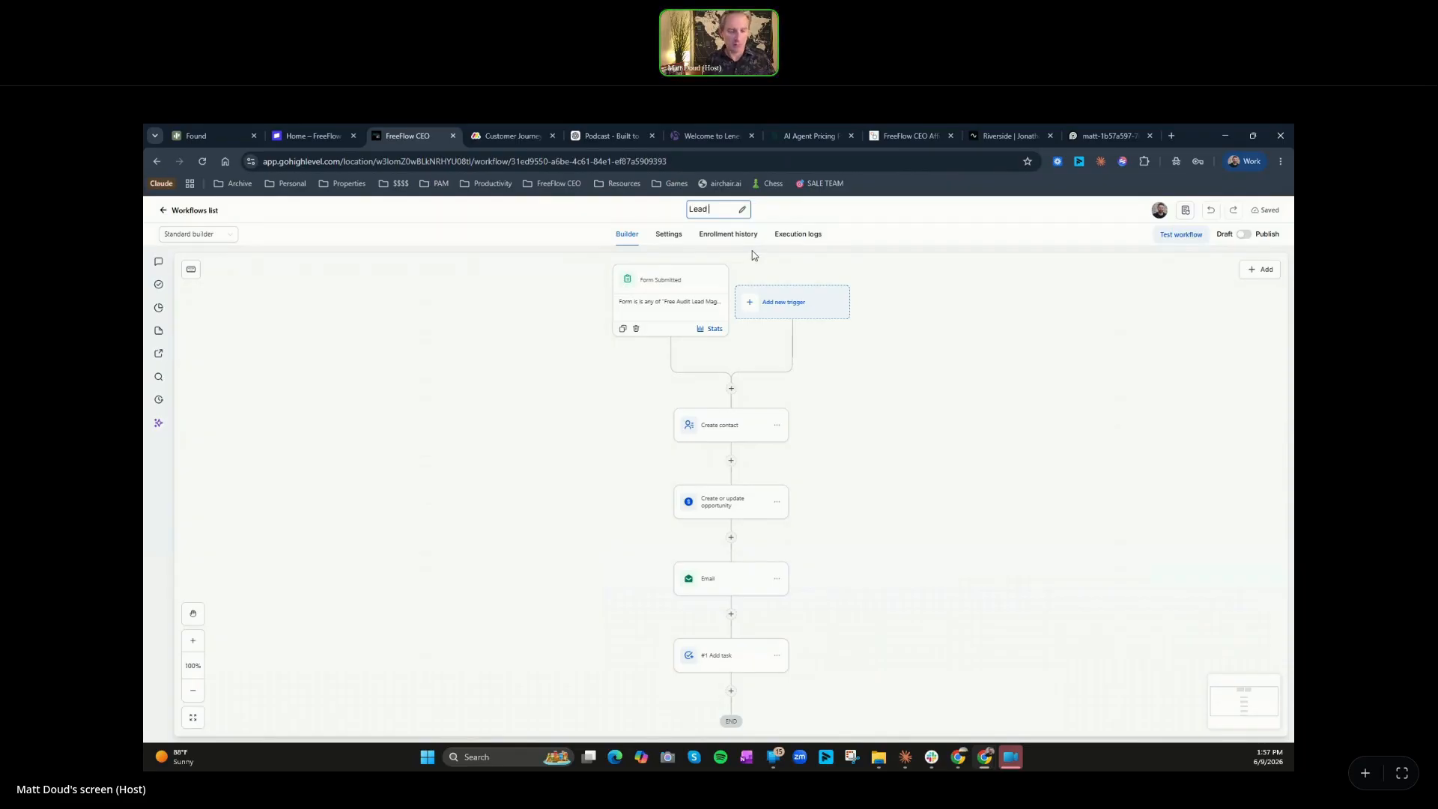
pyautogui.write('Mag')
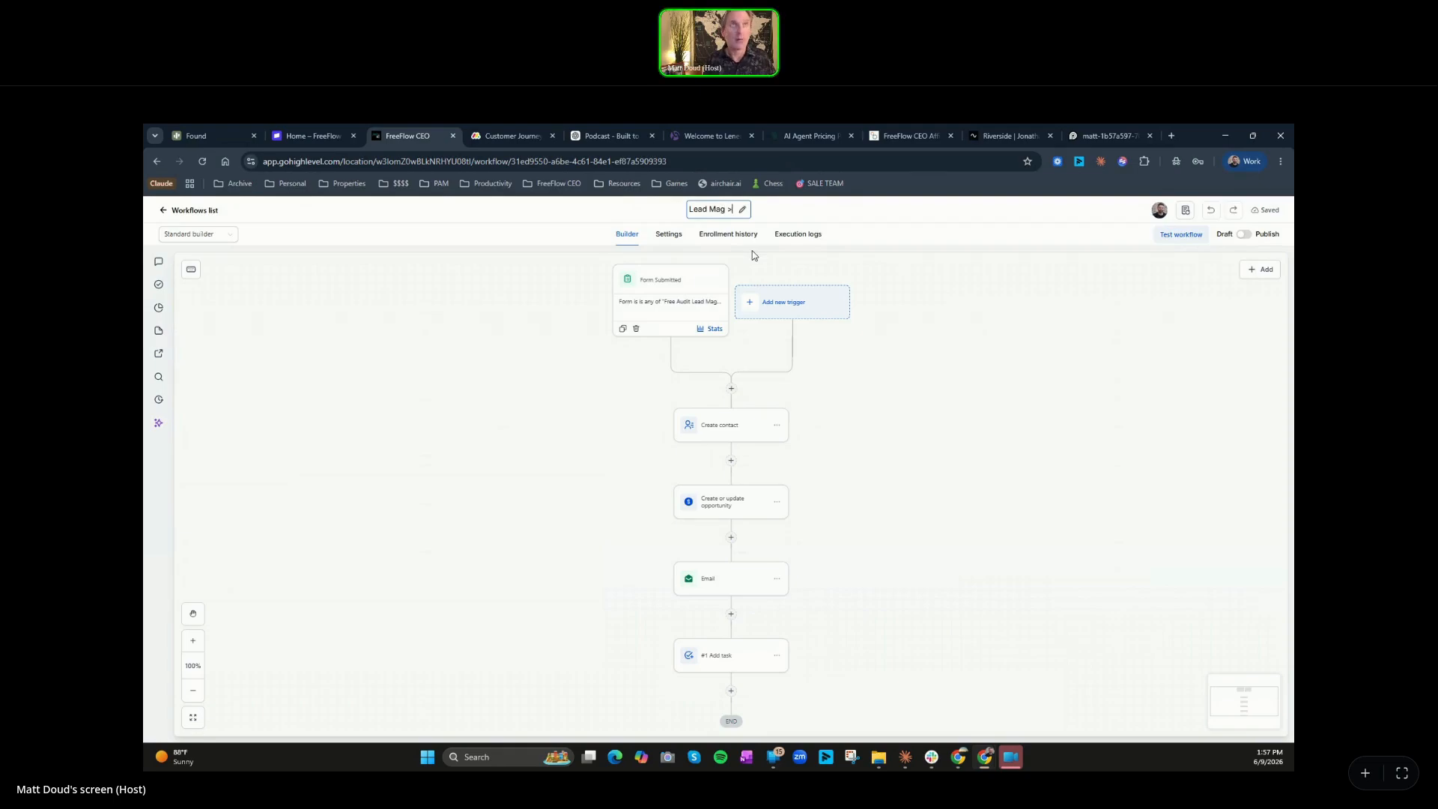
pyautogui.write(' > Opp')
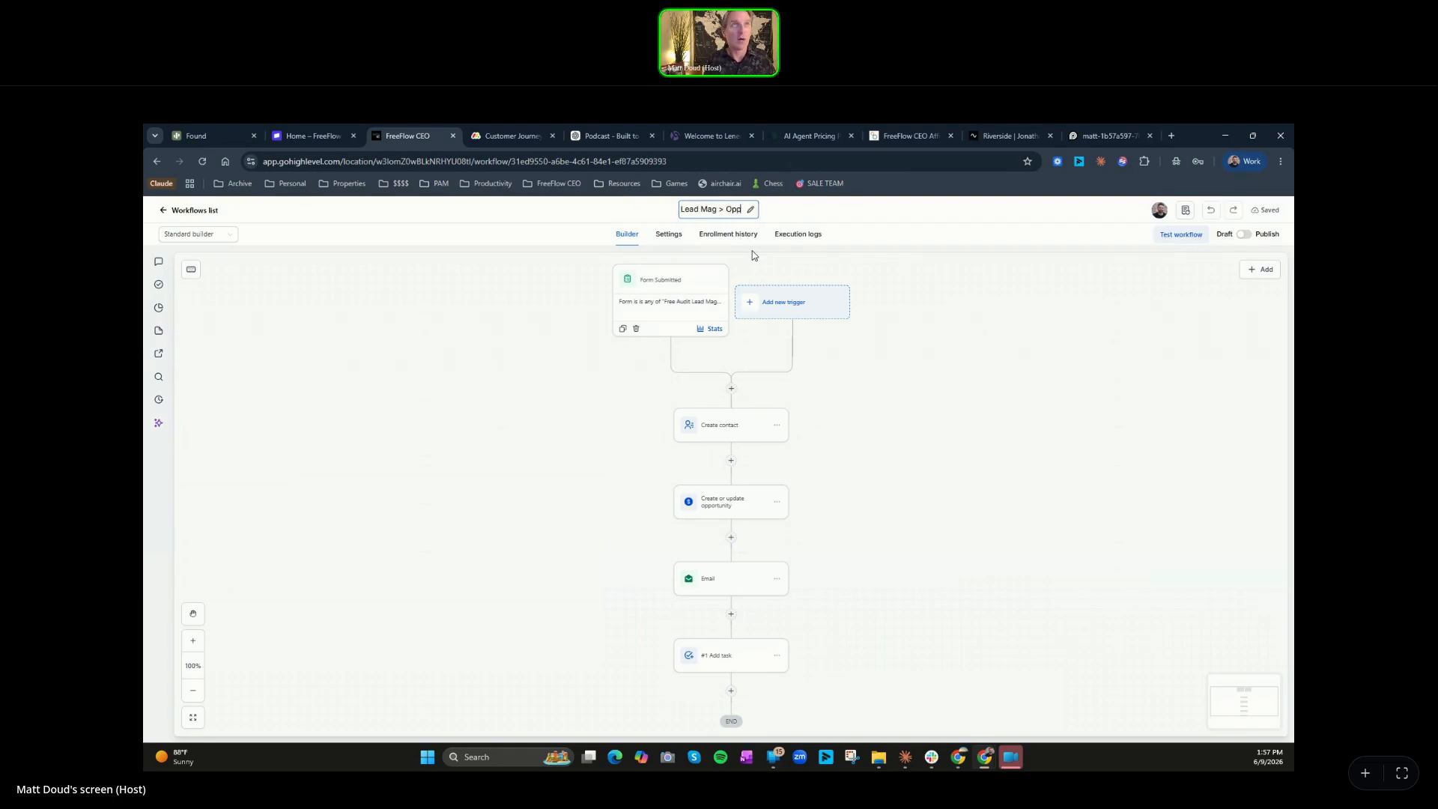
pyautogui.press('Return')
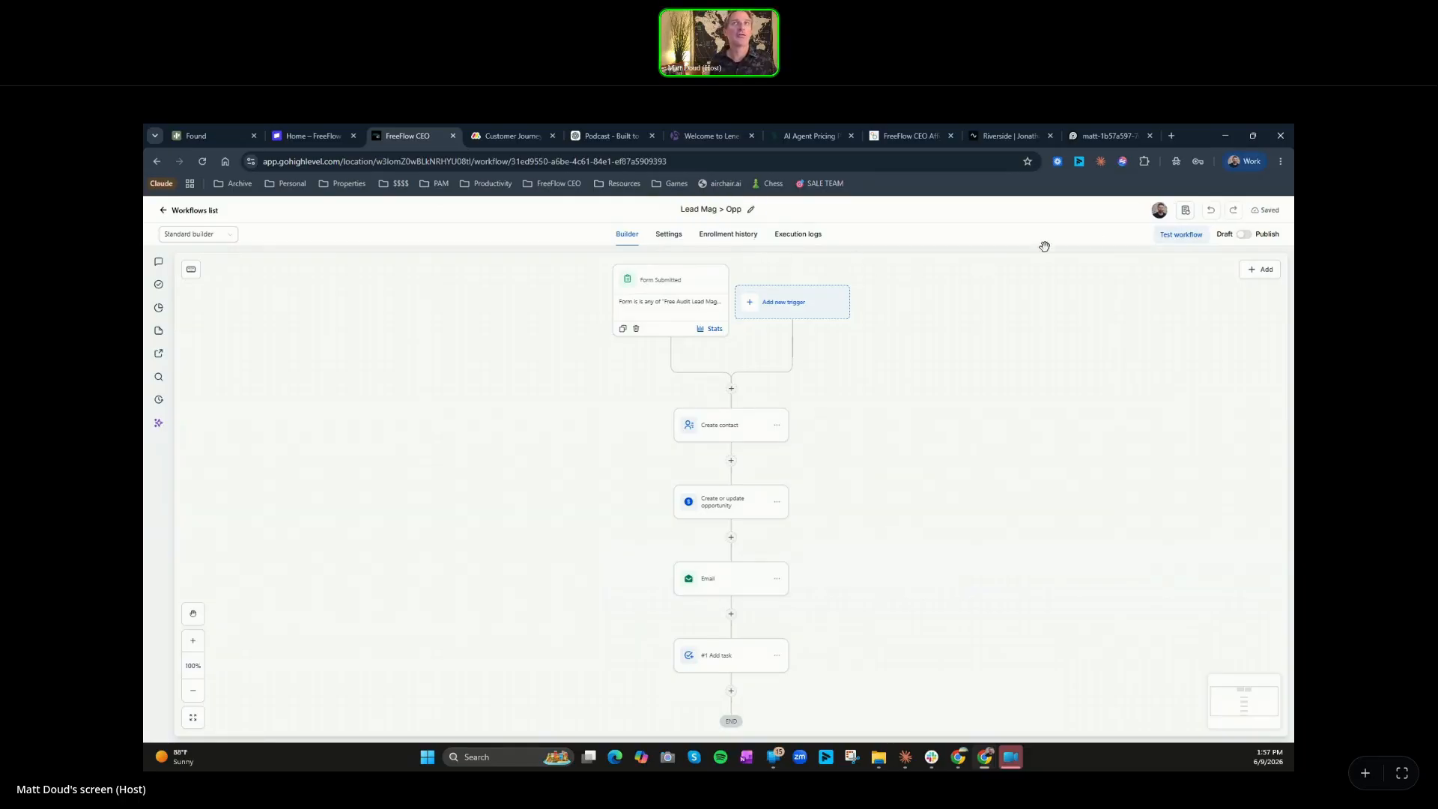
# Step: Run a test of the workflow with an existing contact from the contact list
pyautogui.click(1190, 237)
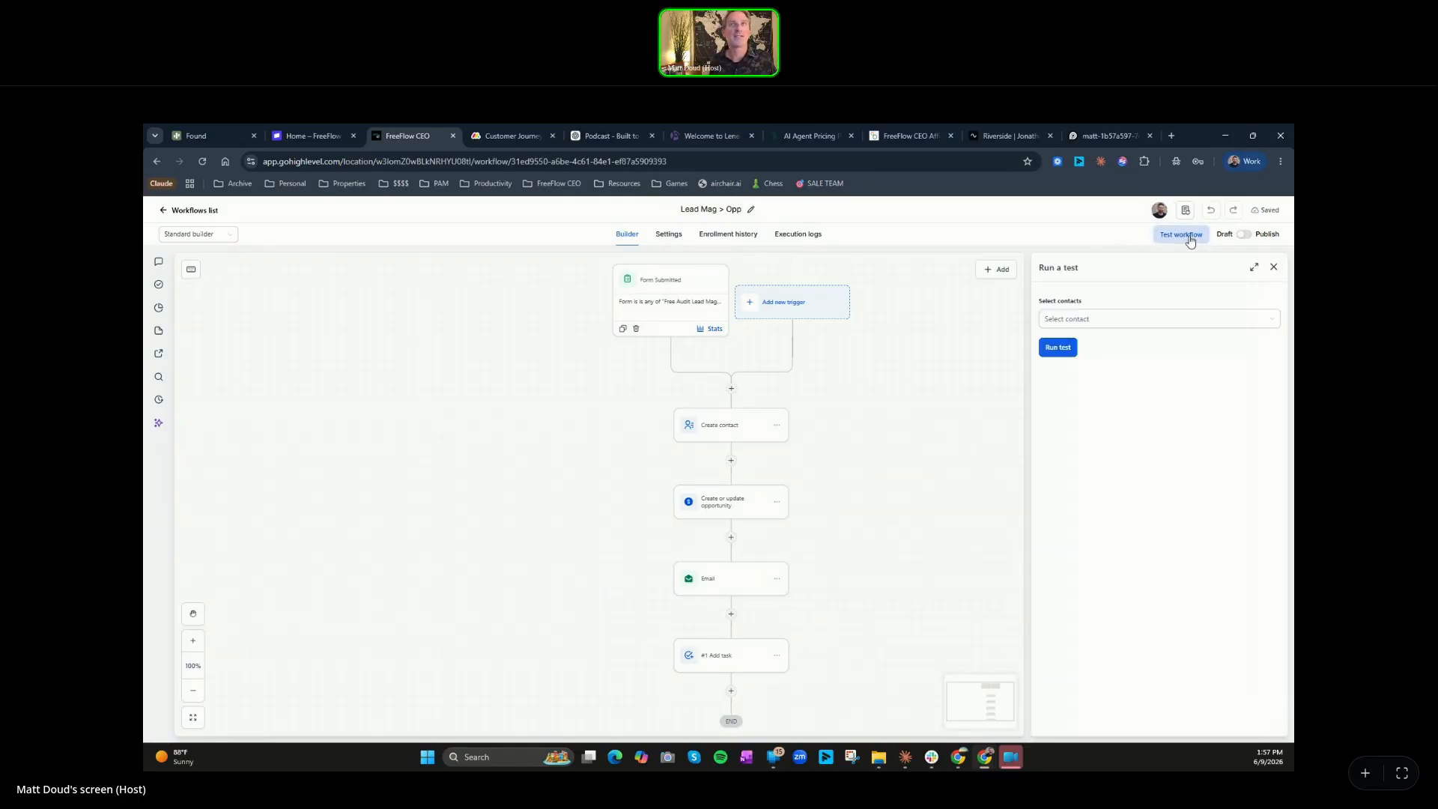
pyautogui.click(1100, 320)
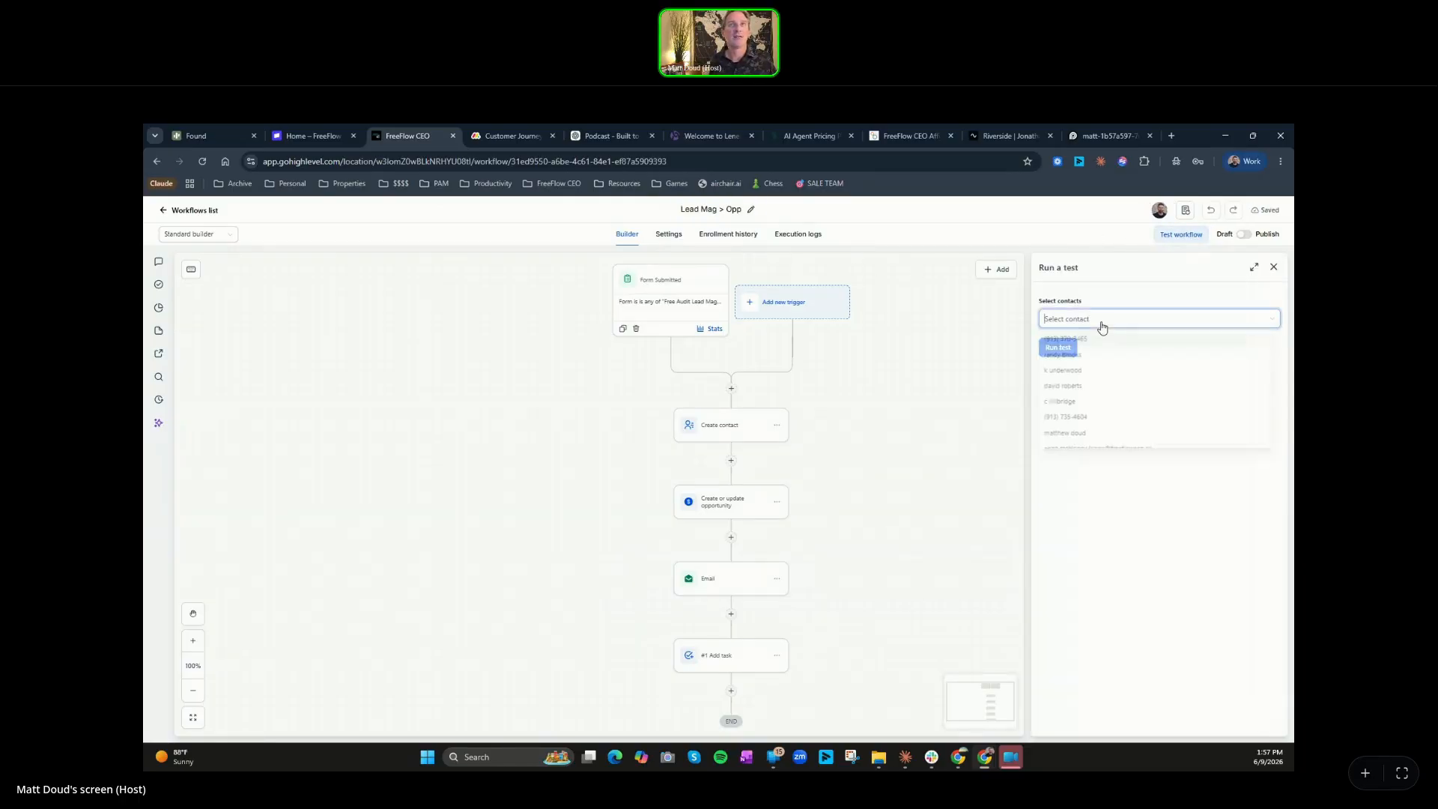
pyautogui.click(1091, 441)
pyautogui.click(1086, 488)
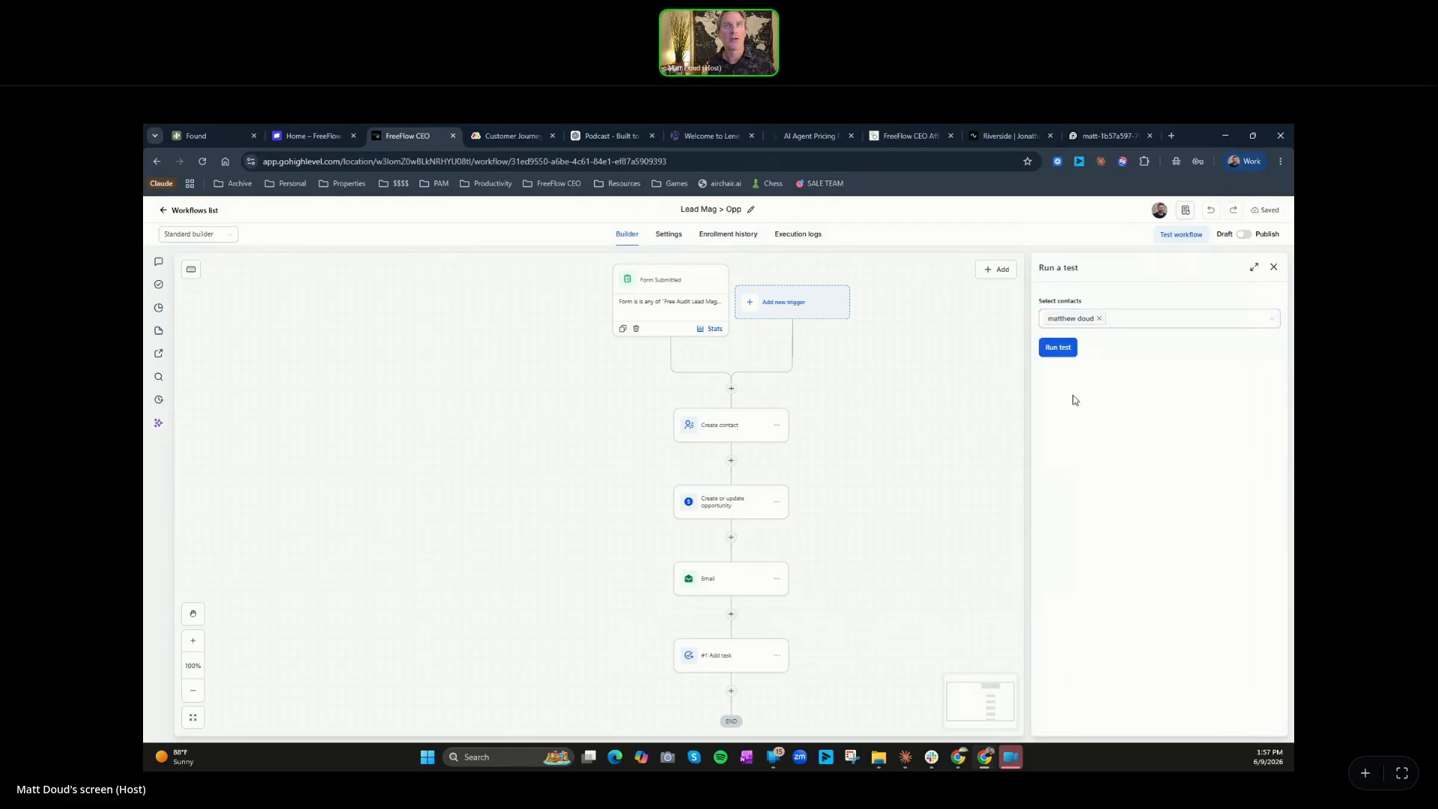
pyautogui.click(1060, 347)
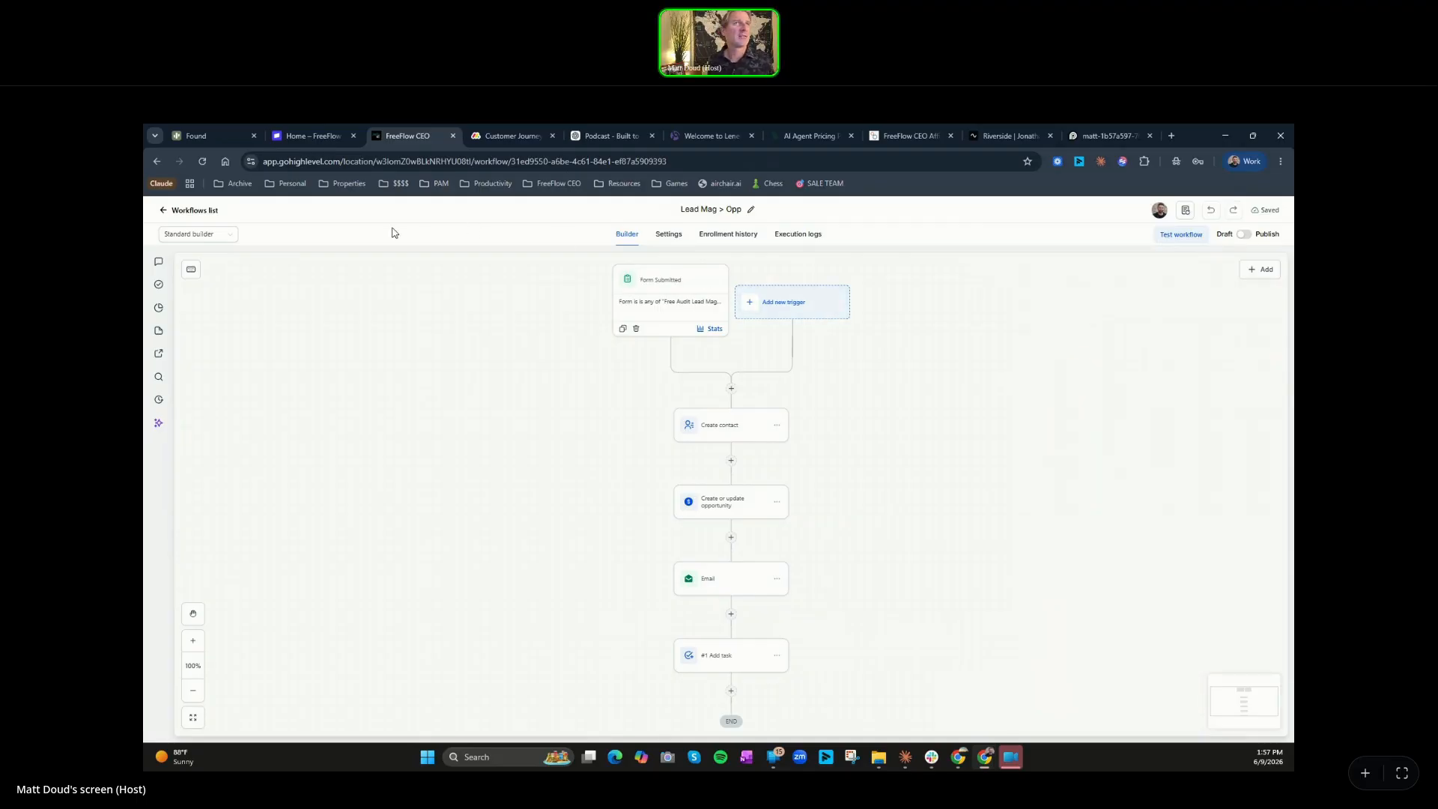
# Step: Review the workflow's enrollment history and the test contact's execution log, and return to the workflows list
pyautogui.click(729, 234)
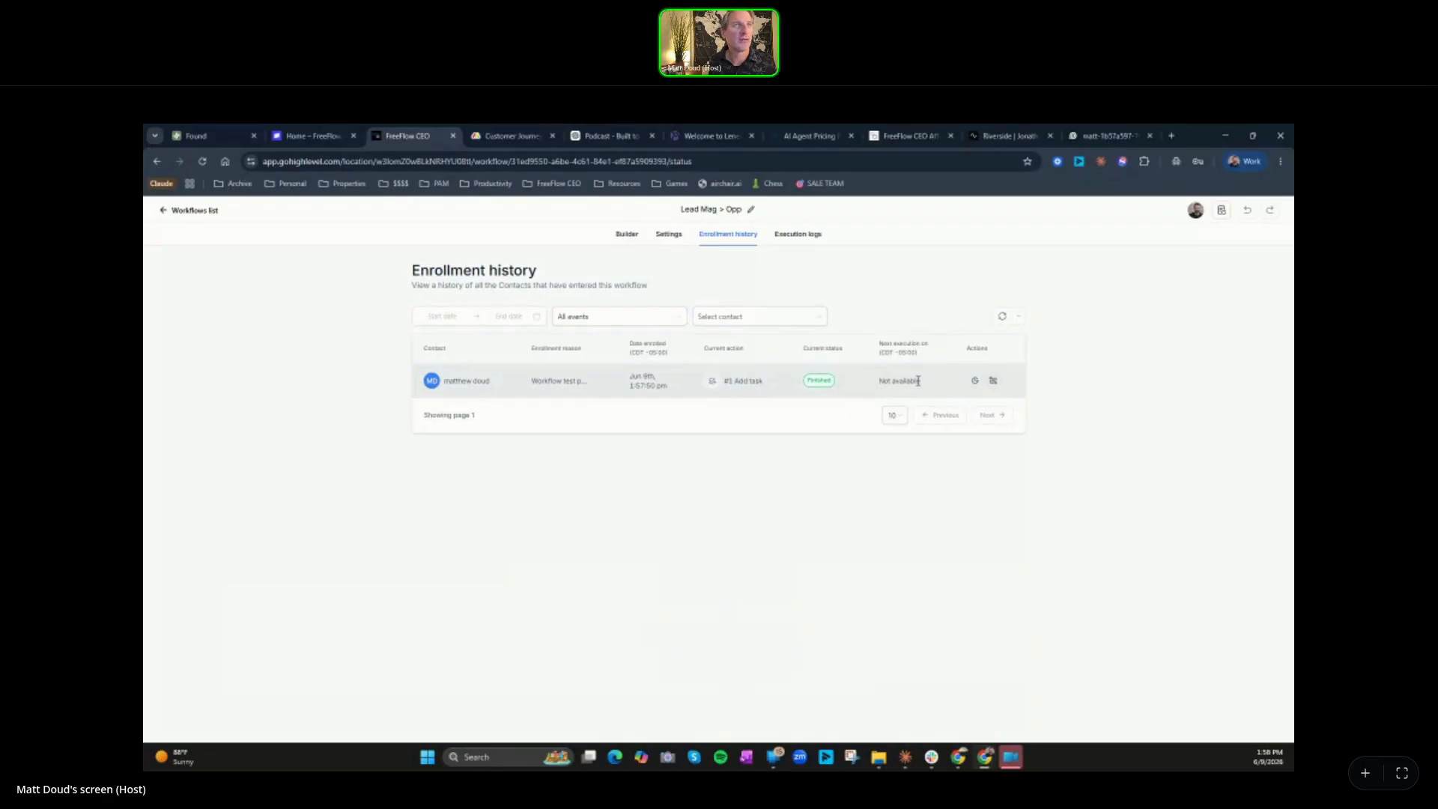
pyautogui.click(977, 383)
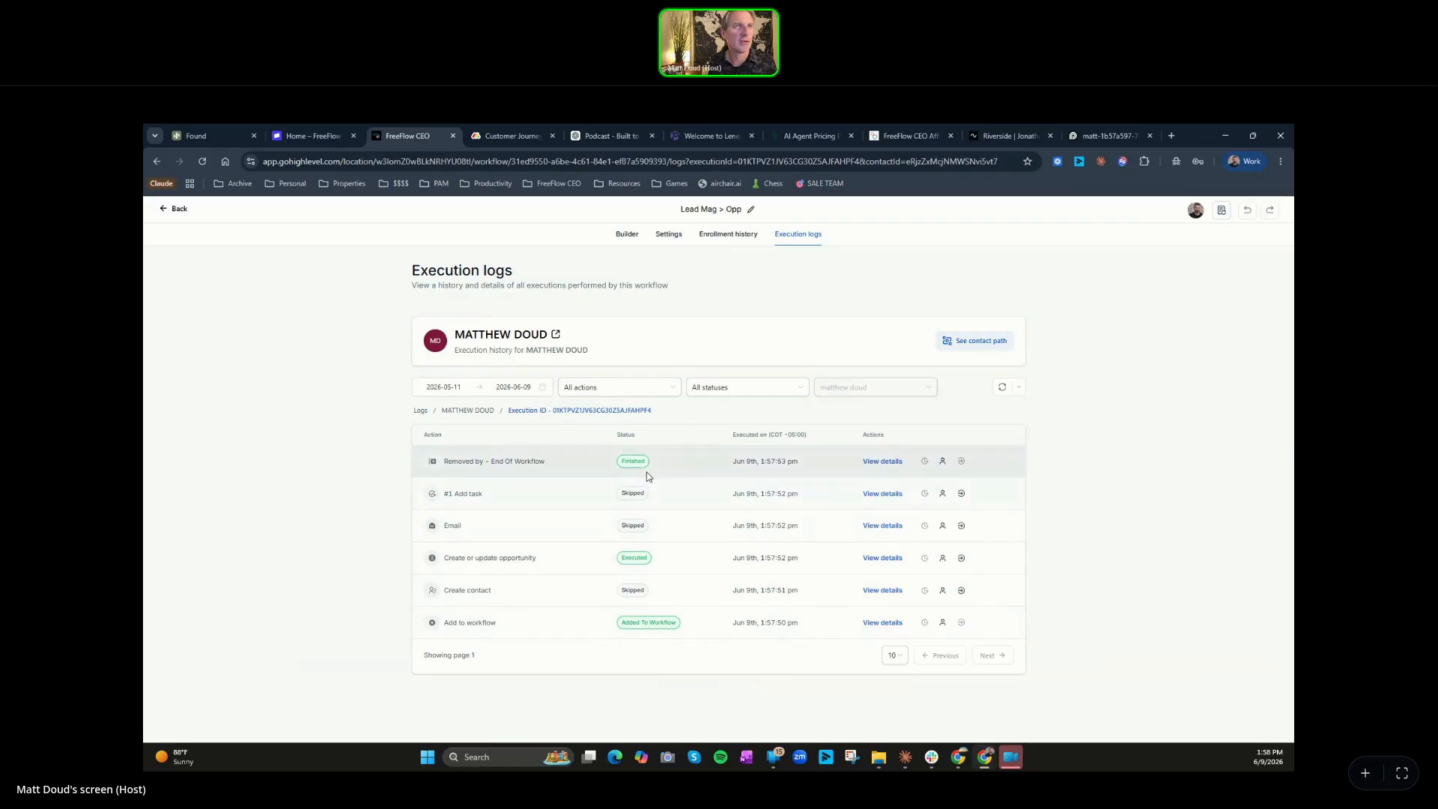
pyautogui.click(167, 213)
pyautogui.click(167, 213)
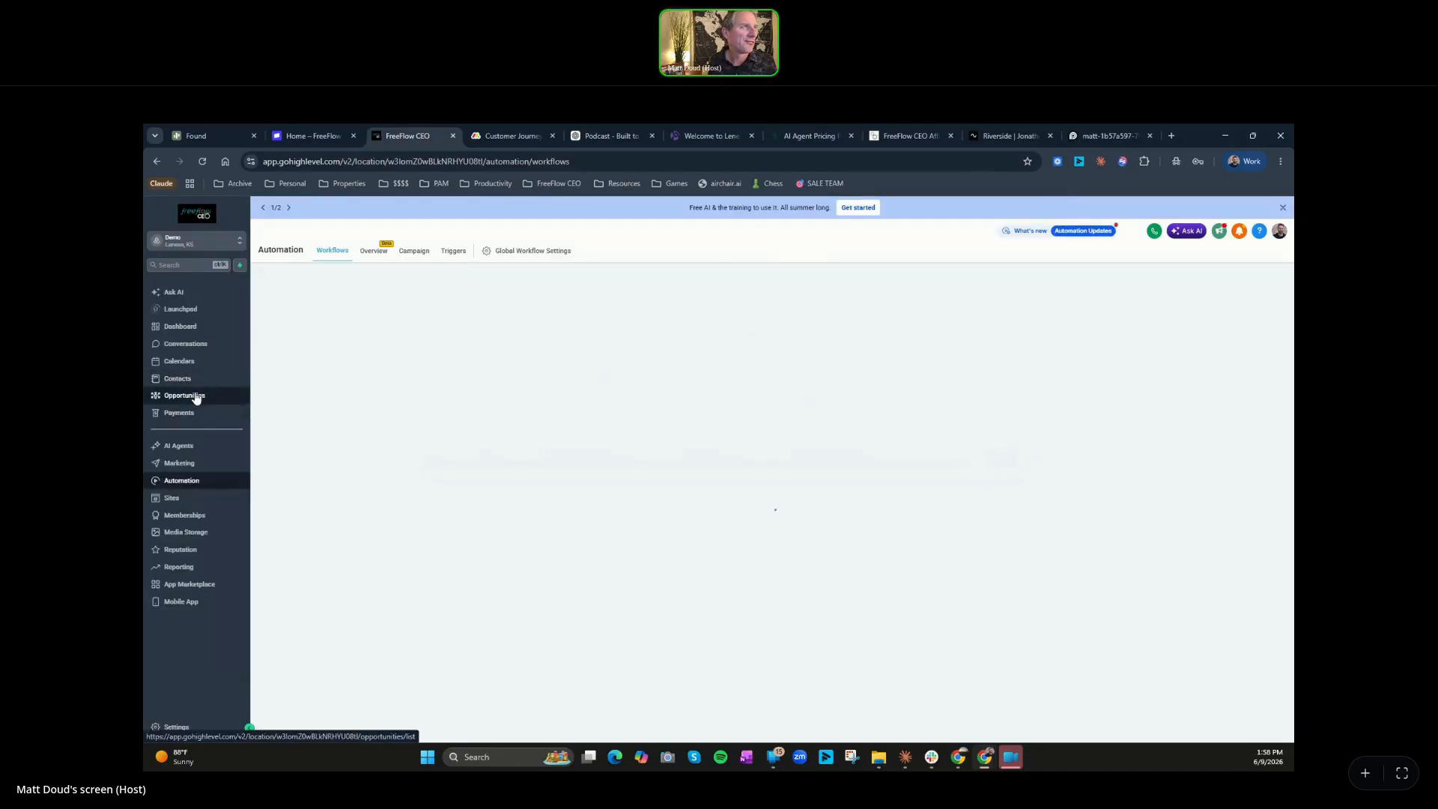
# Step: Display the Sales Pipeline board in Opportunities
pyautogui.click(195, 397)
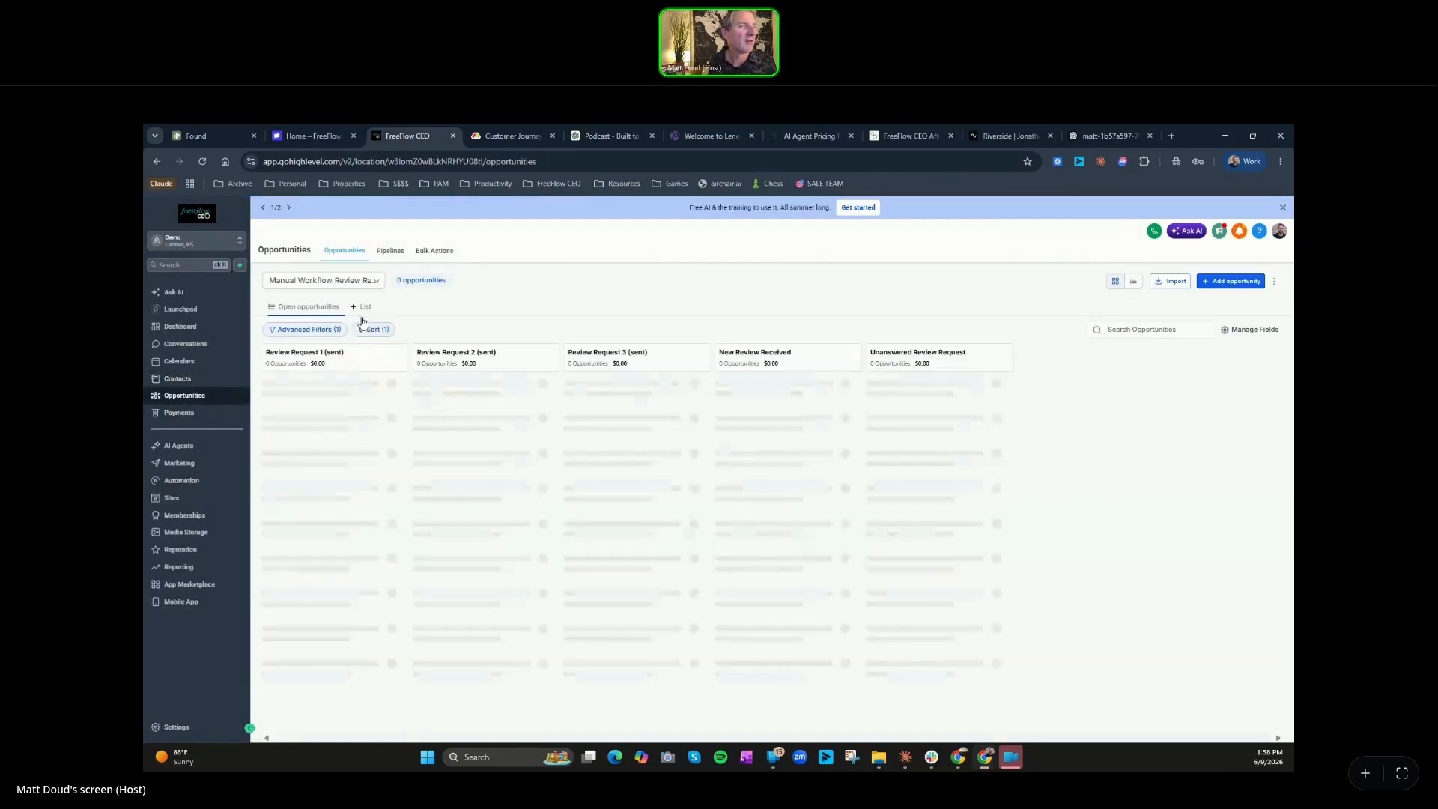
pyautogui.click(372, 283)
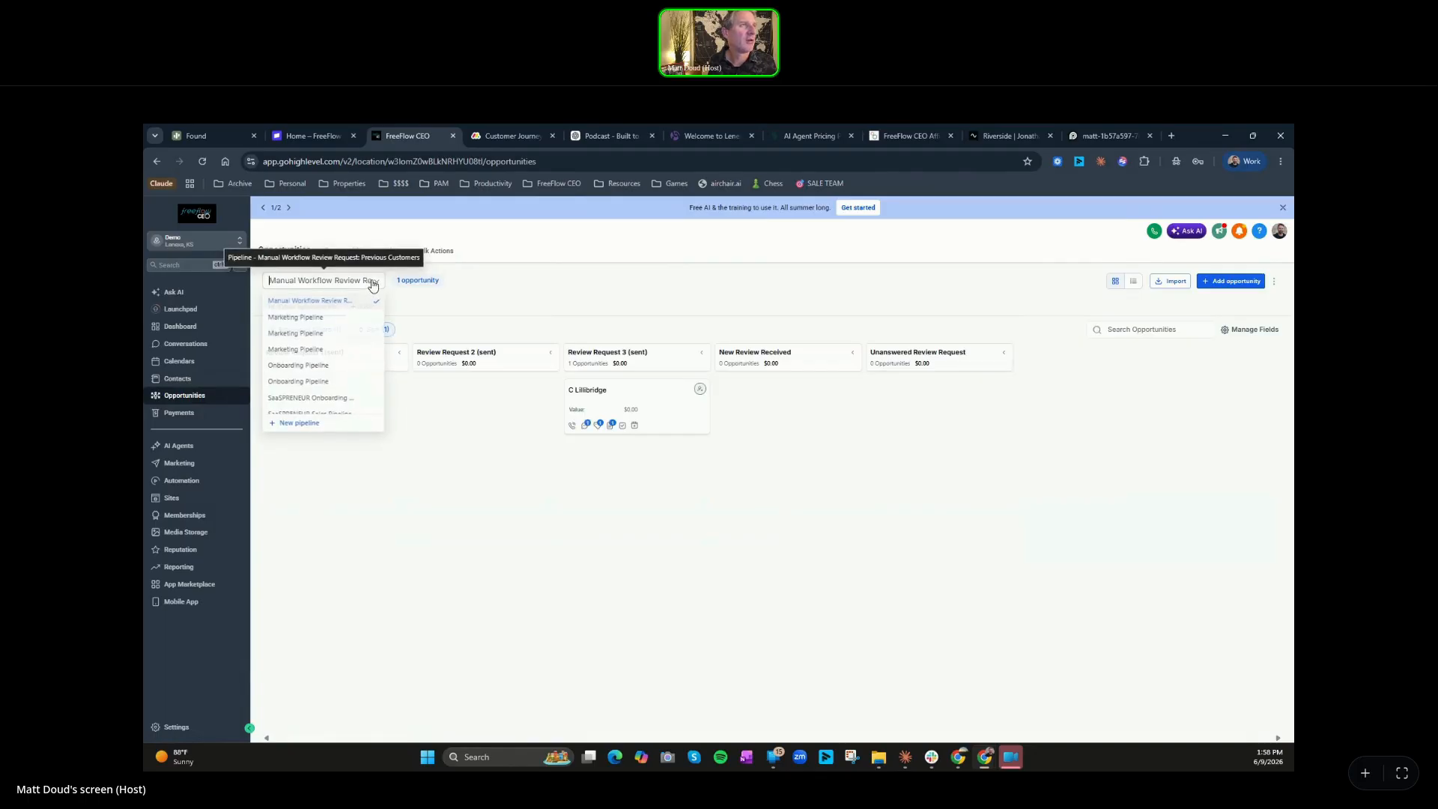
pyautogui.scroll(-3, 338, 369)
pyautogui.click(329, 384)
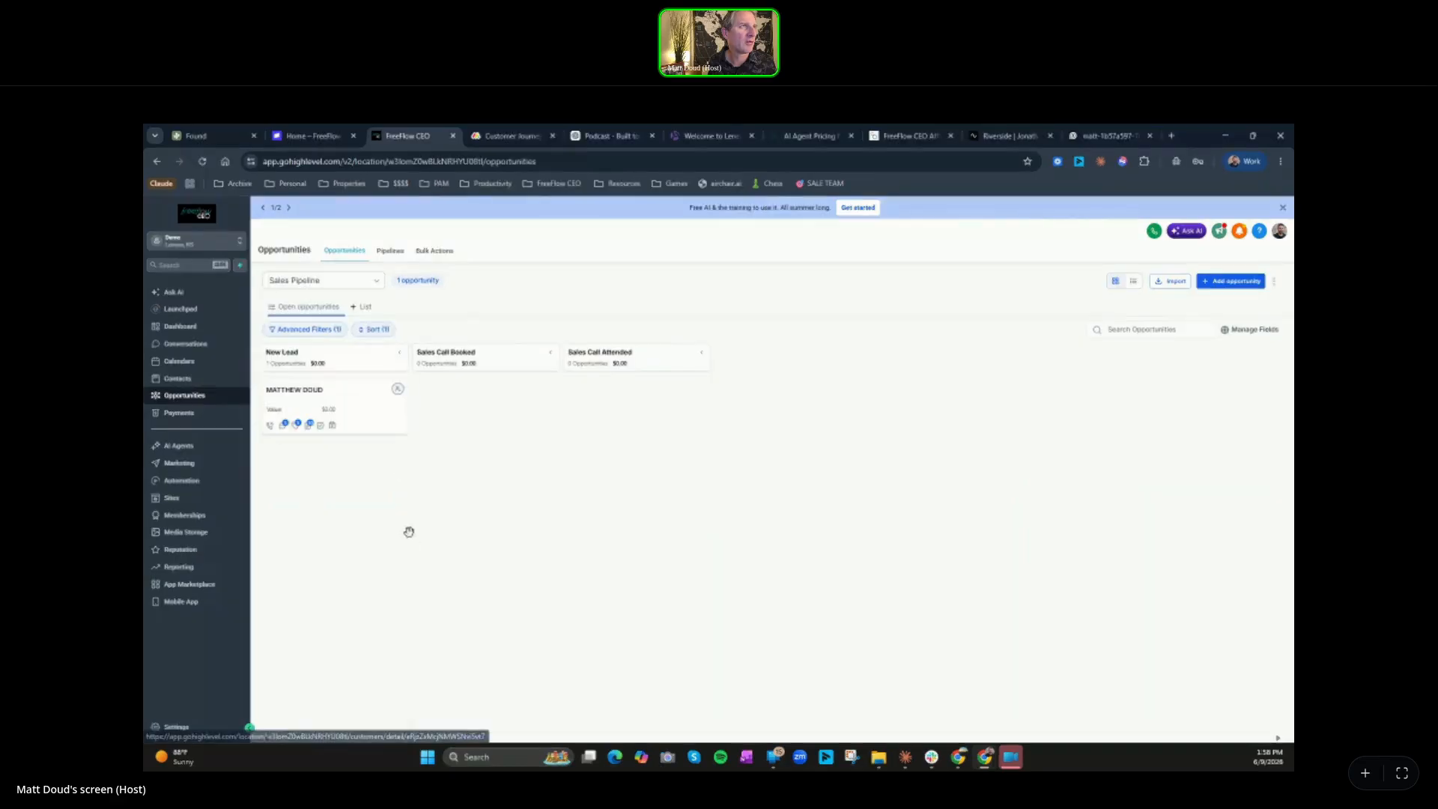
# Step: Open the contact behind the New Lead opportunity and examine today's opportunity entry in the activity history
pyautogui.click(322, 393)
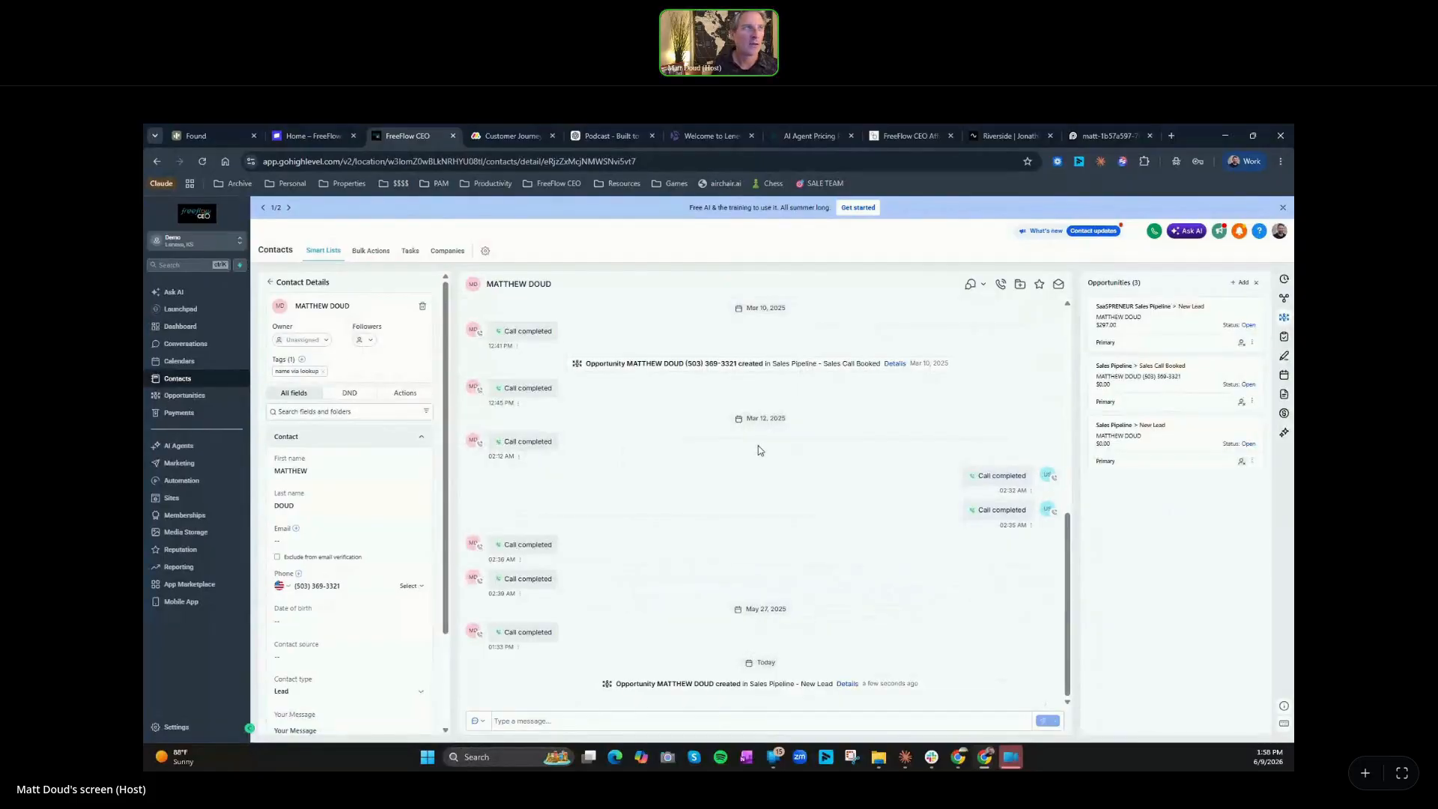
pyautogui.scroll(3, 745, 451)
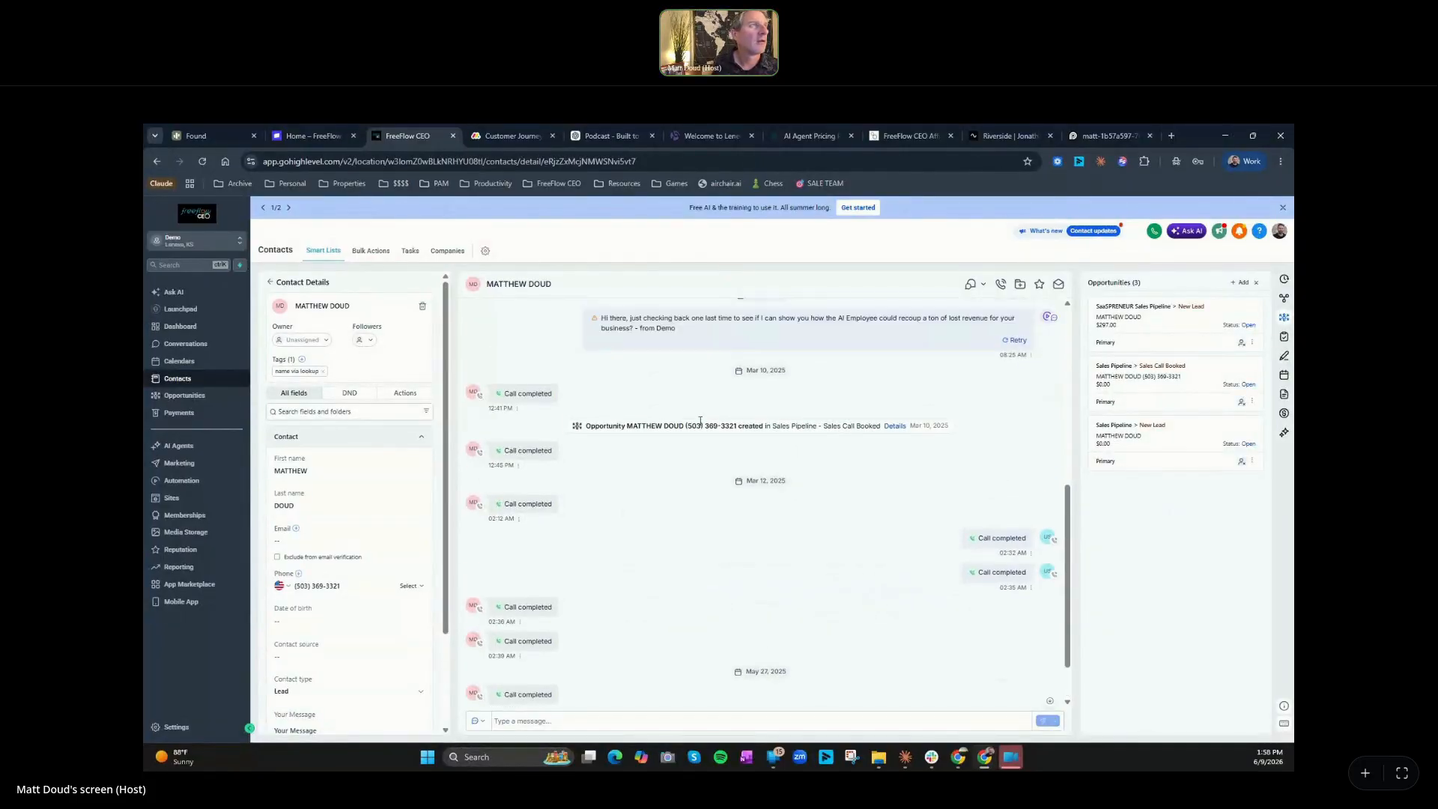
pyautogui.click(271, 283)
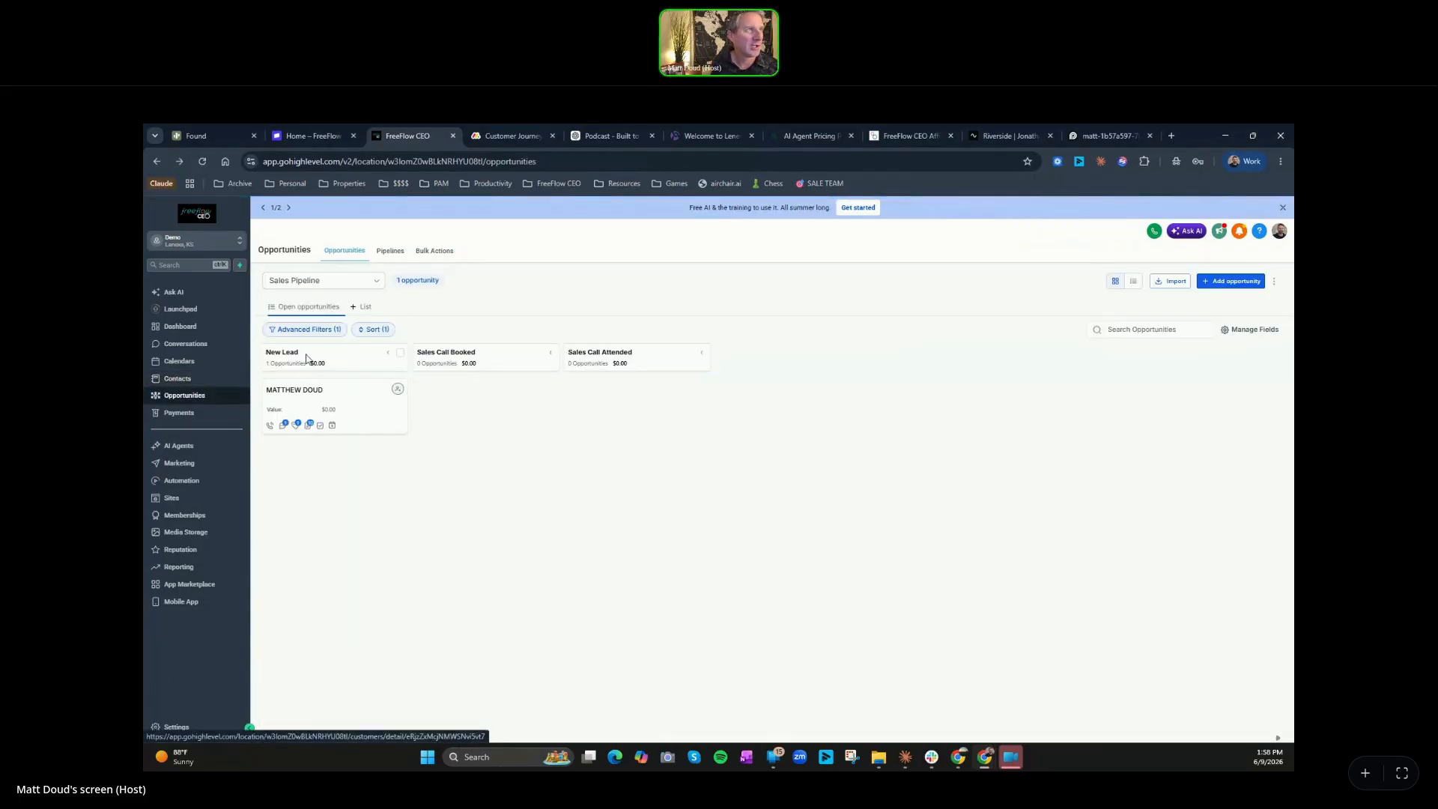
pyautogui.click(315, 392)
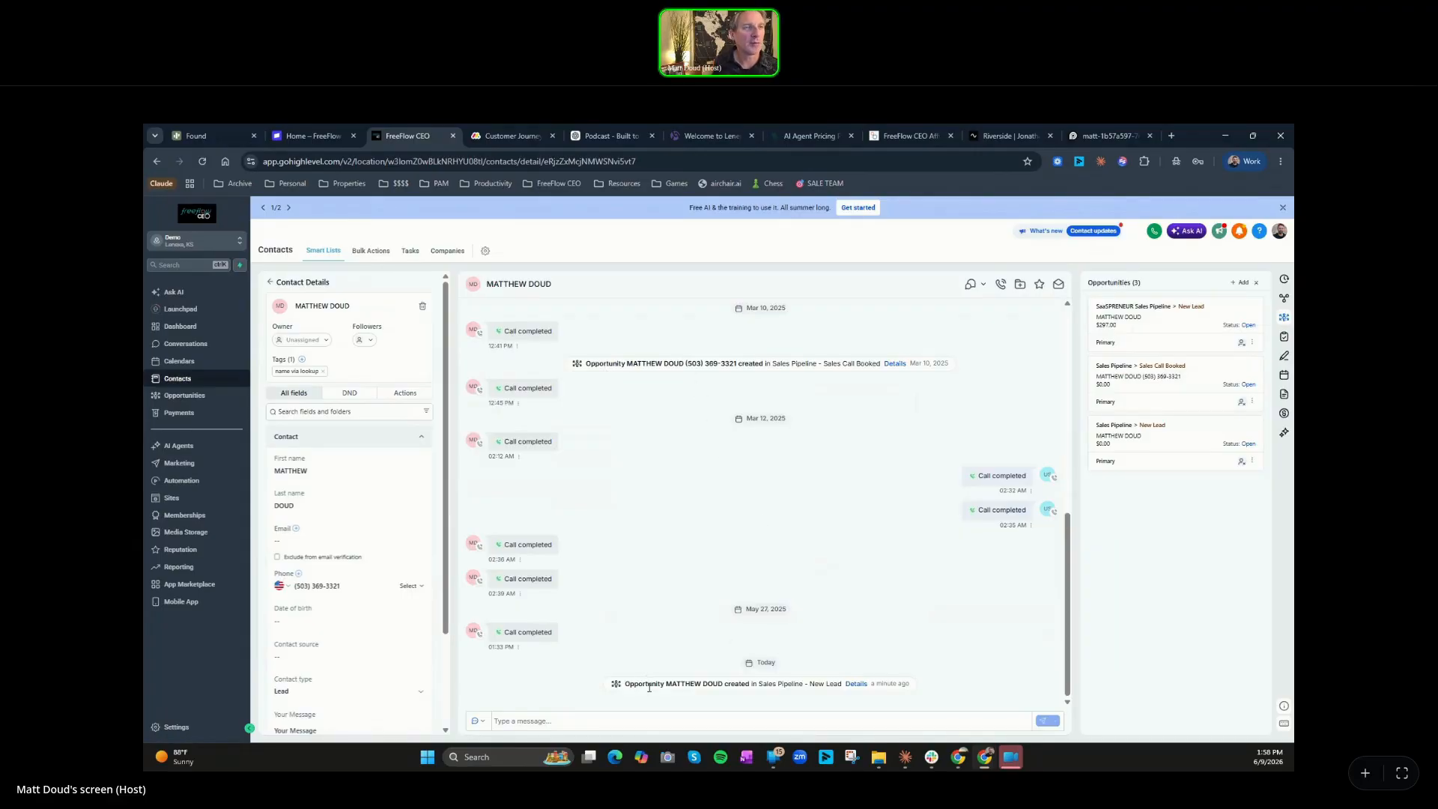
pyautogui.moveTo(659, 687); pyautogui.dragTo(897, 691)
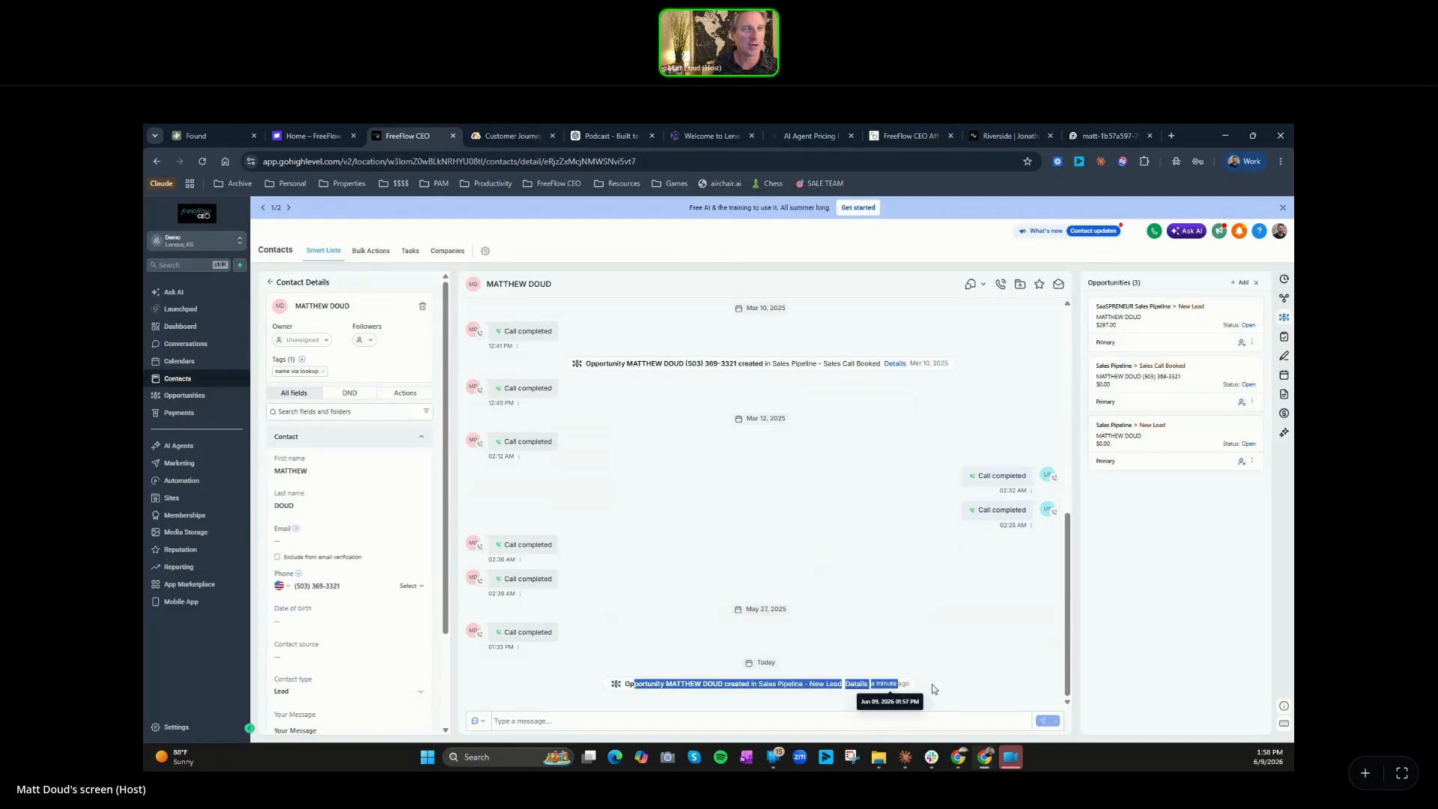
pyautogui.click(935, 690)
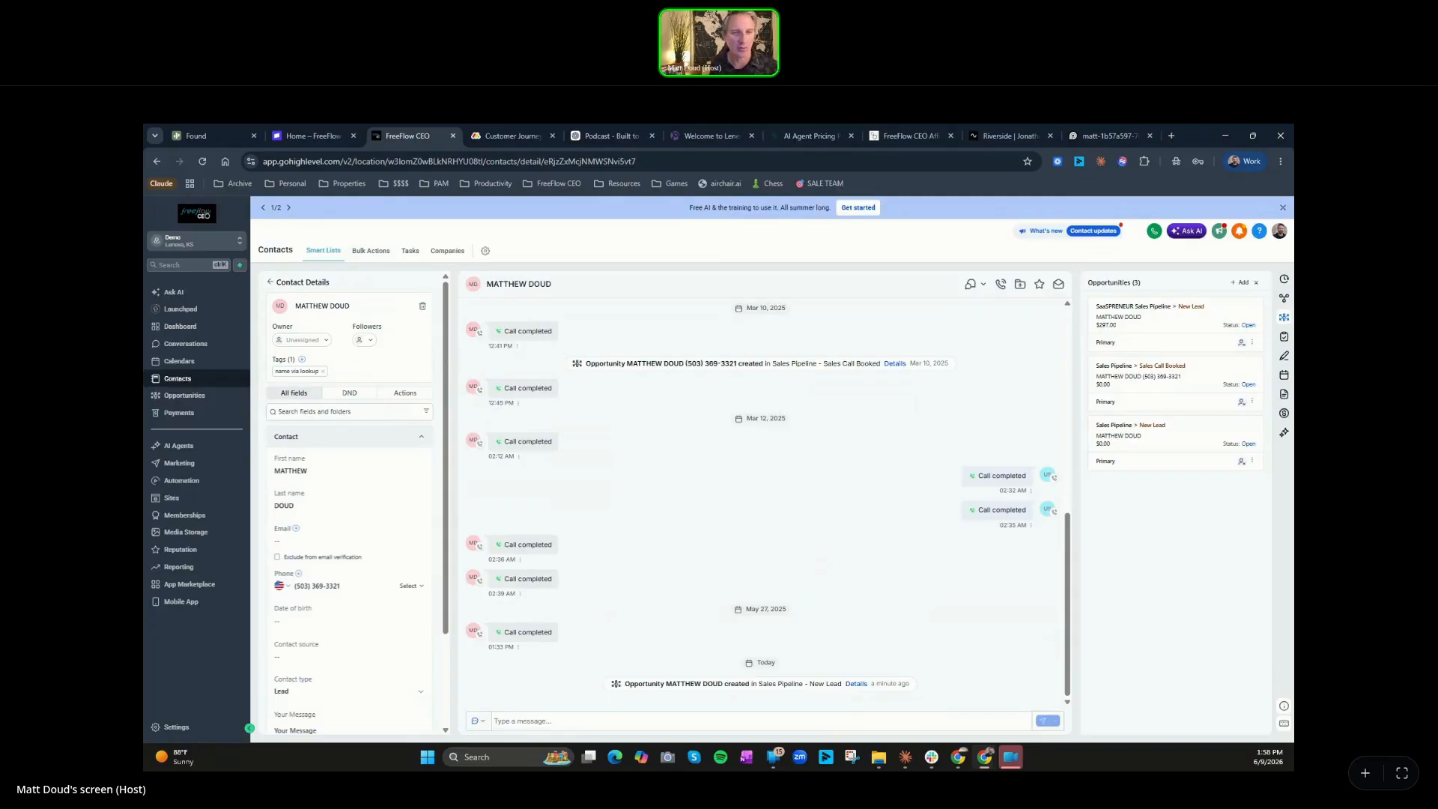